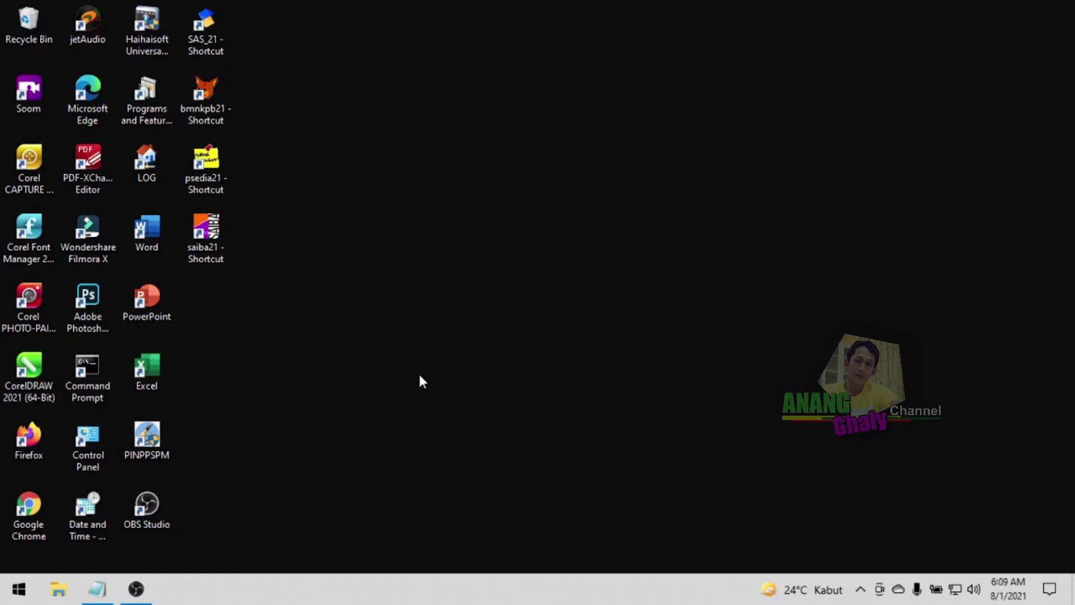
Launch Google Chrome and go to elearning.min5jombang.com.
double_click(31, 509)
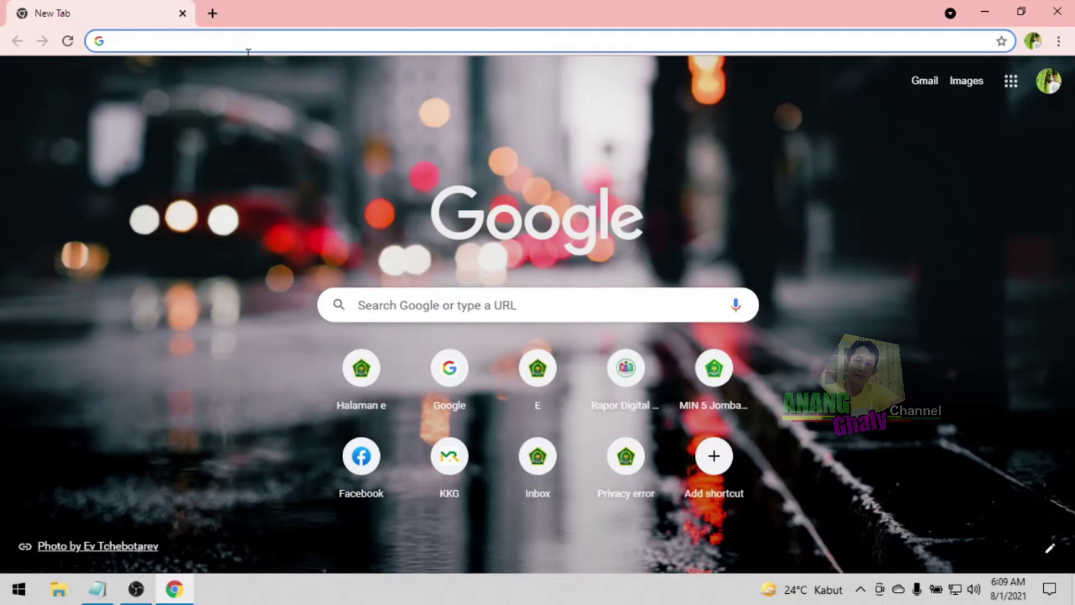
text(Elearning.min5jombang.com)
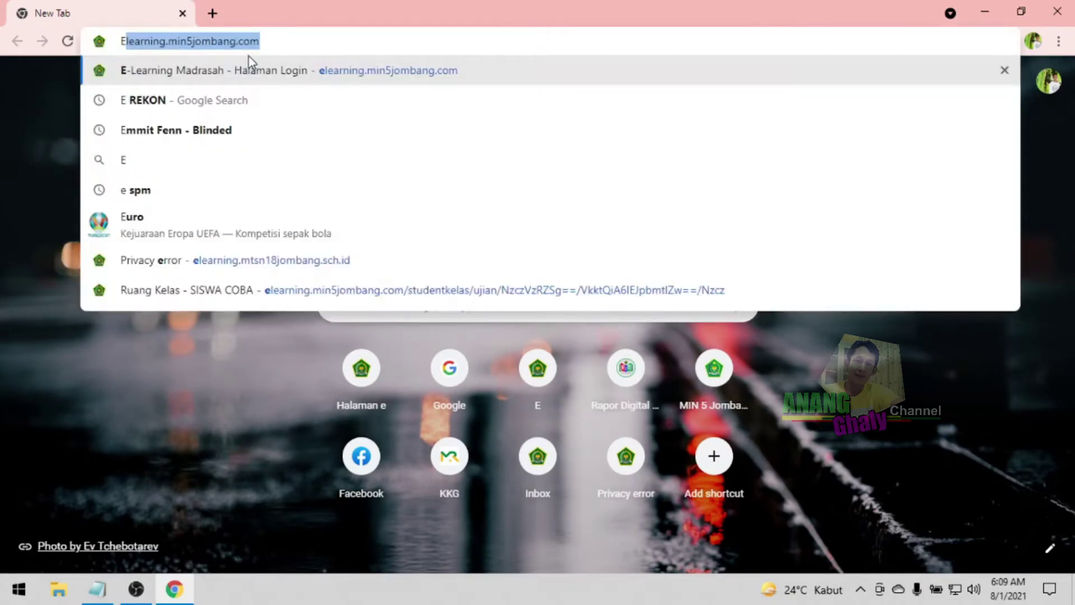
key(Return)
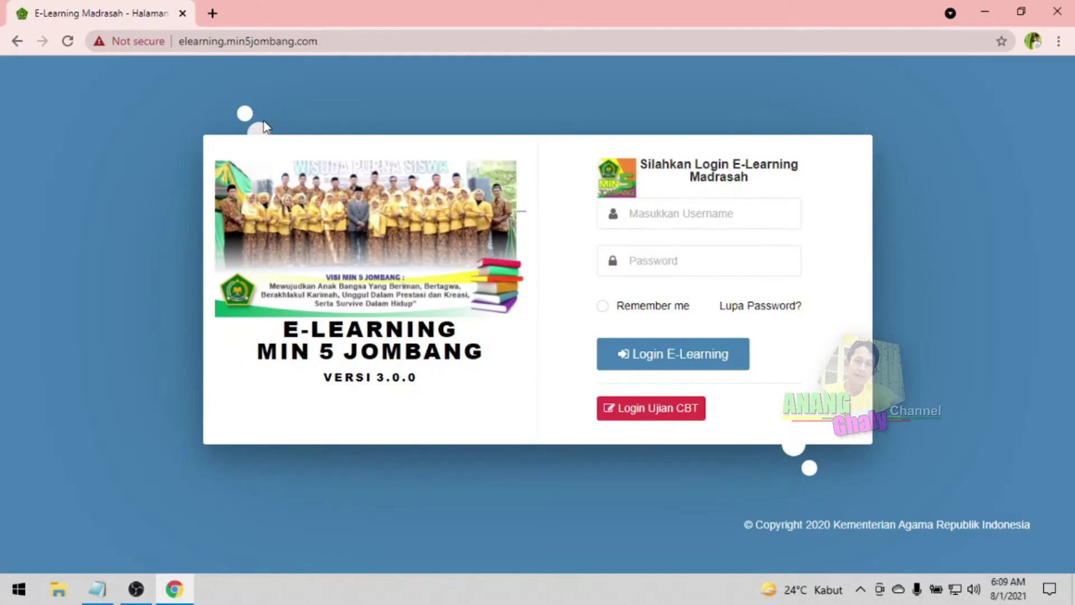
Log in to E-Learning Madrasah with the teacher's username and account password.
click(660, 219)
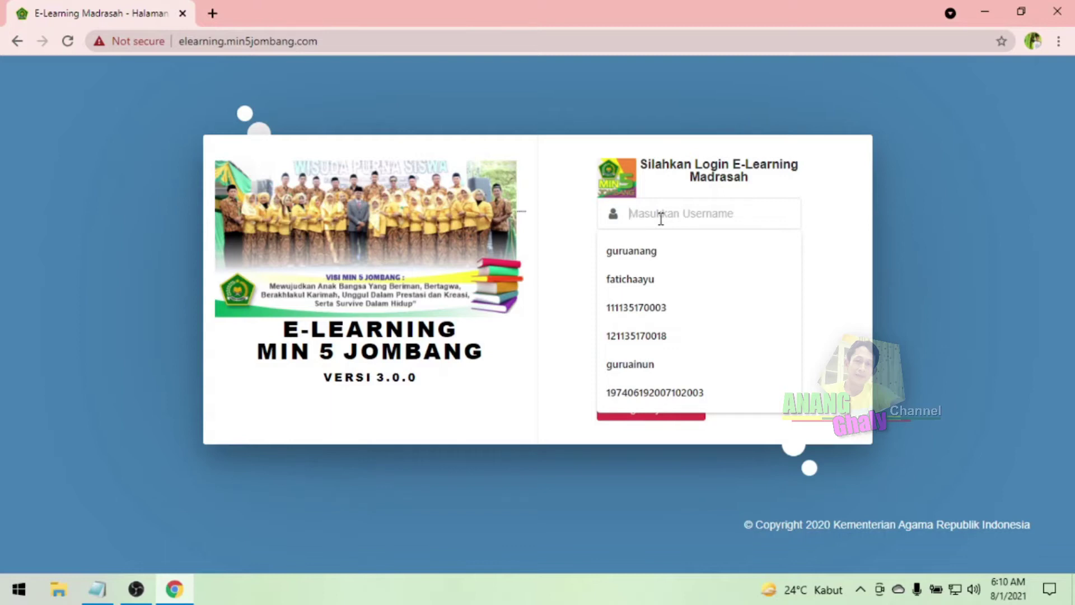
click(582, 266)
click(644, 220)
key(ctrl+v)
text(***)
click(684, 353)
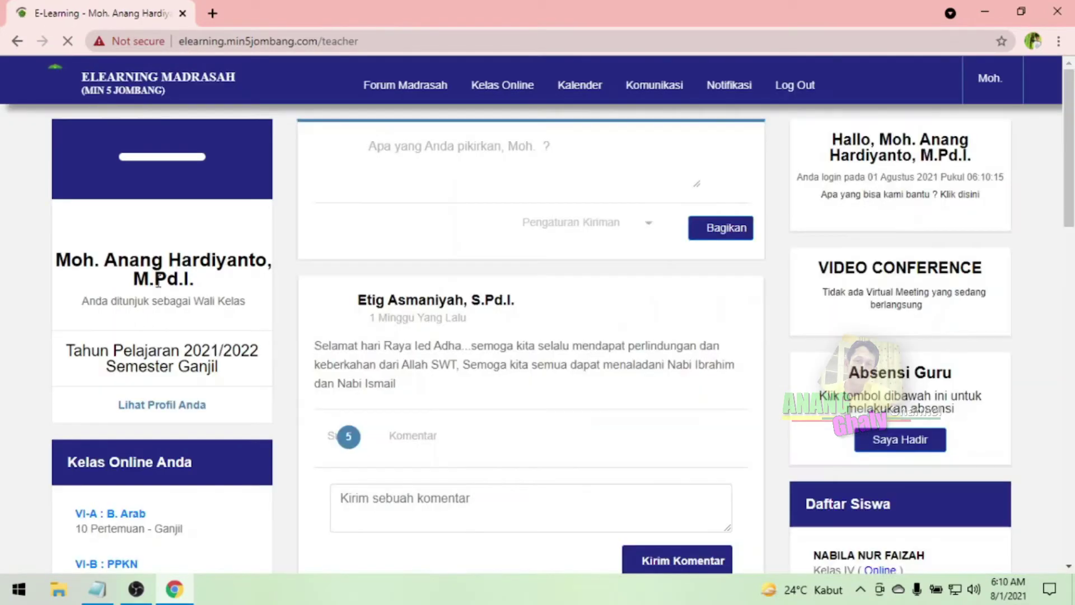
click(422, 197)
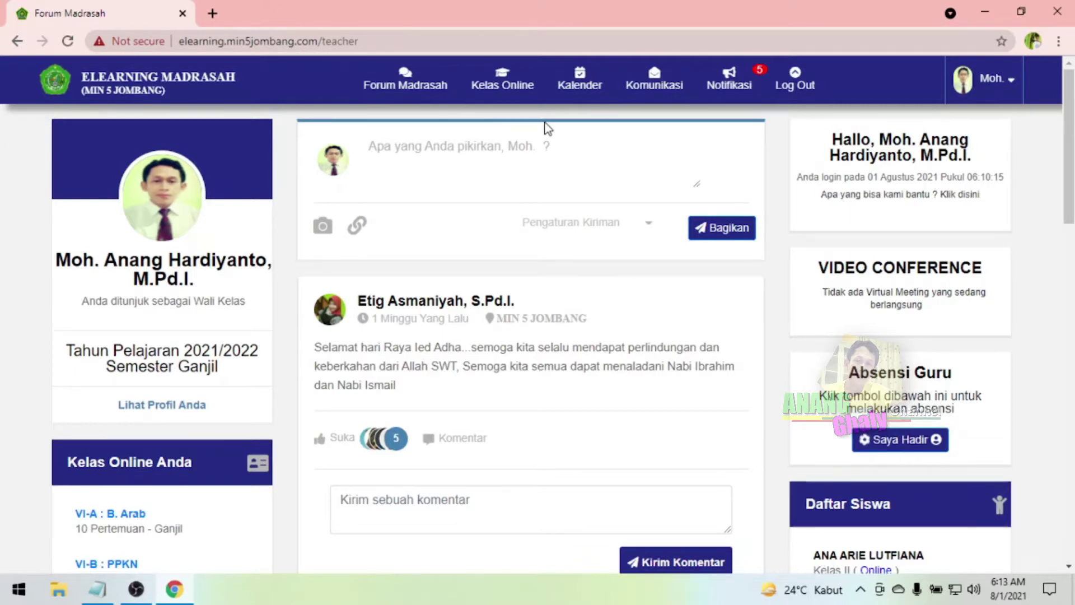
Open the Computer Based Test list of the VI-B : Fikih online class and start creating a new CBT exam.
click(474, 90)
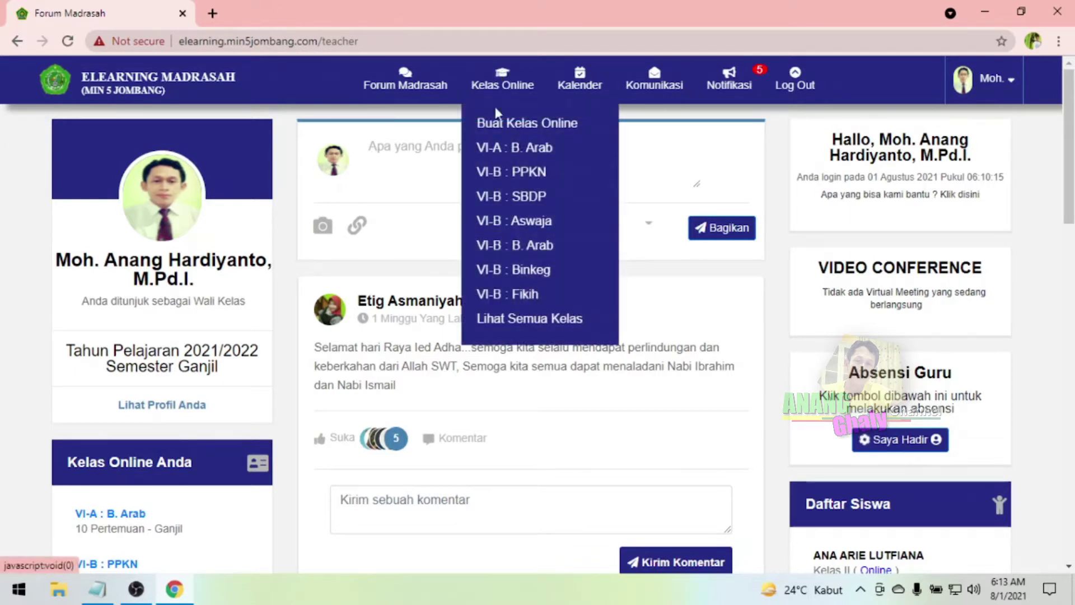
click(519, 297)
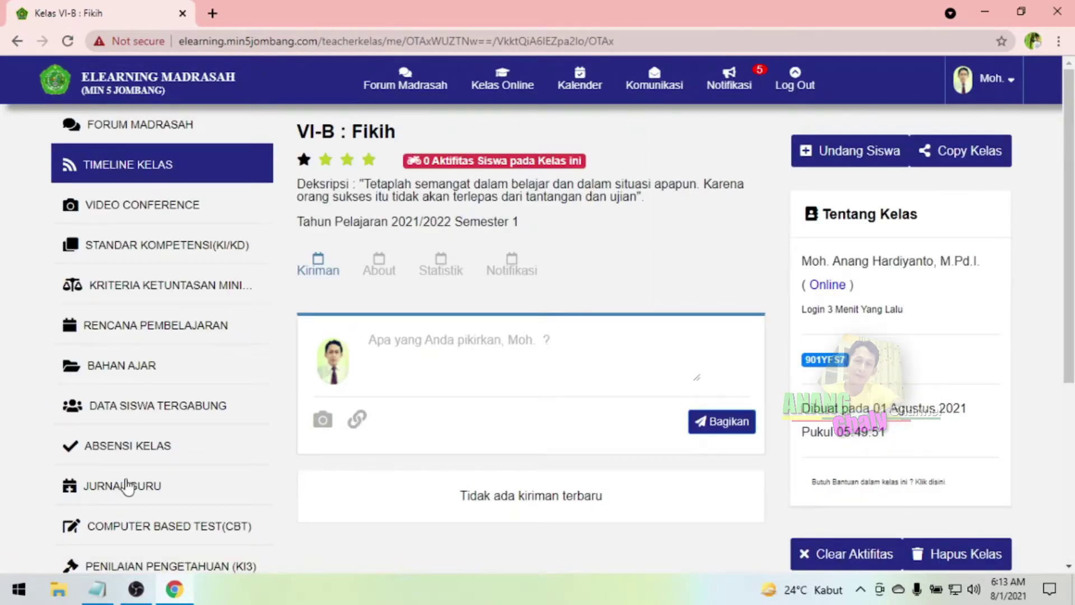
click(196, 531)
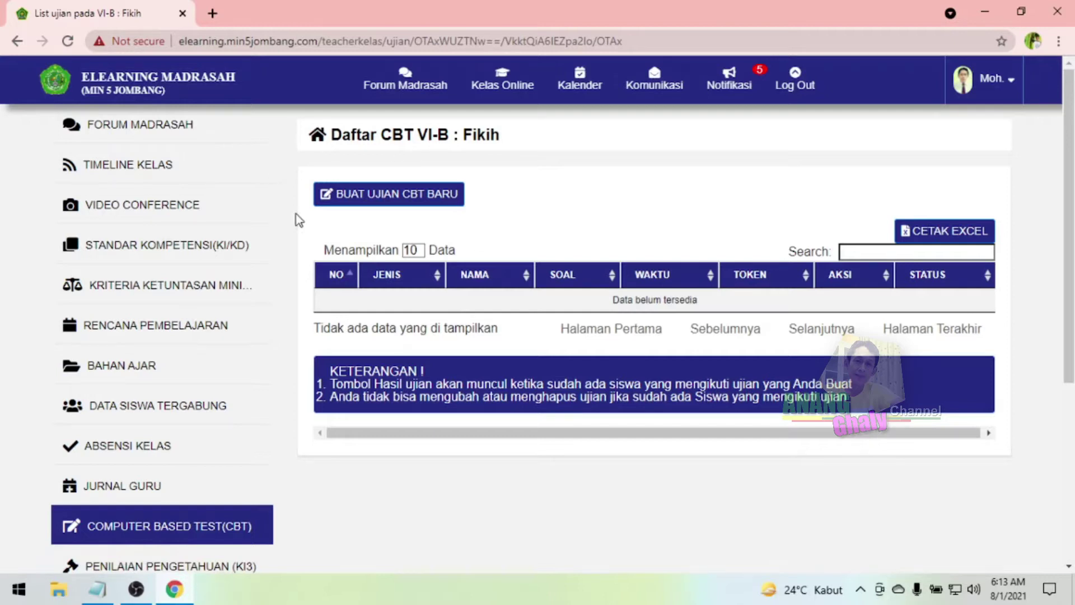
click(396, 195)
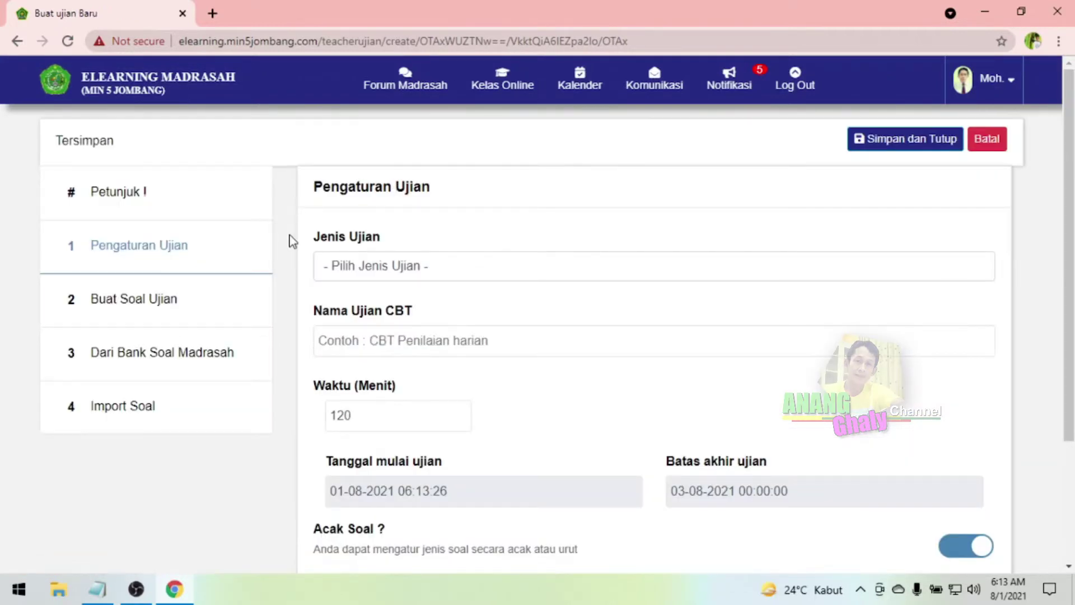
Set the exam type to Penilaian Harian and the basic competency to "3.1 Macam-macam makanan halal dan haram".
click(384, 267)
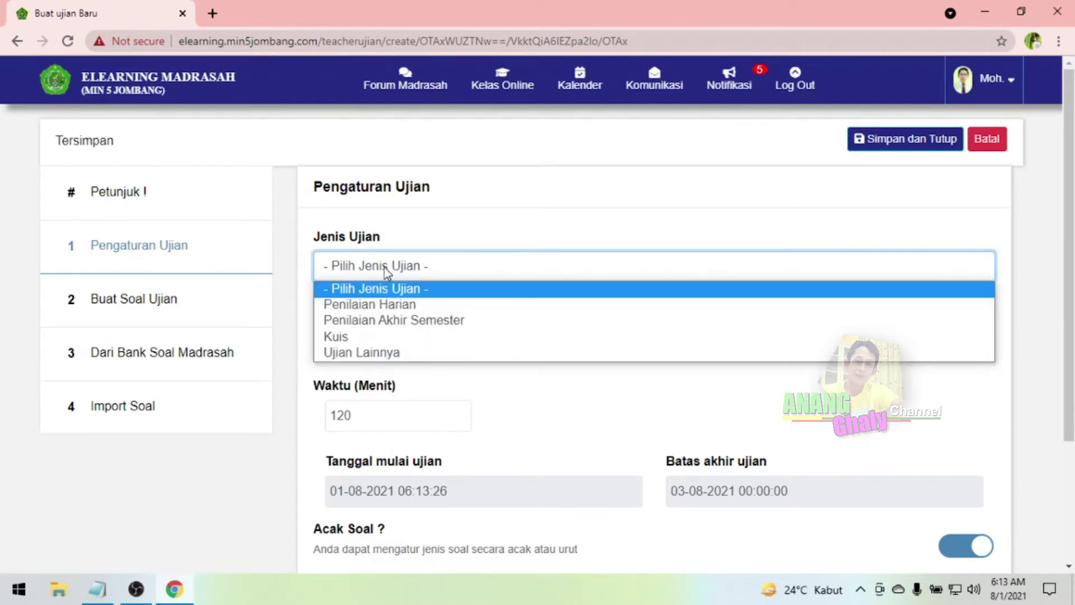
click(380, 306)
click(401, 344)
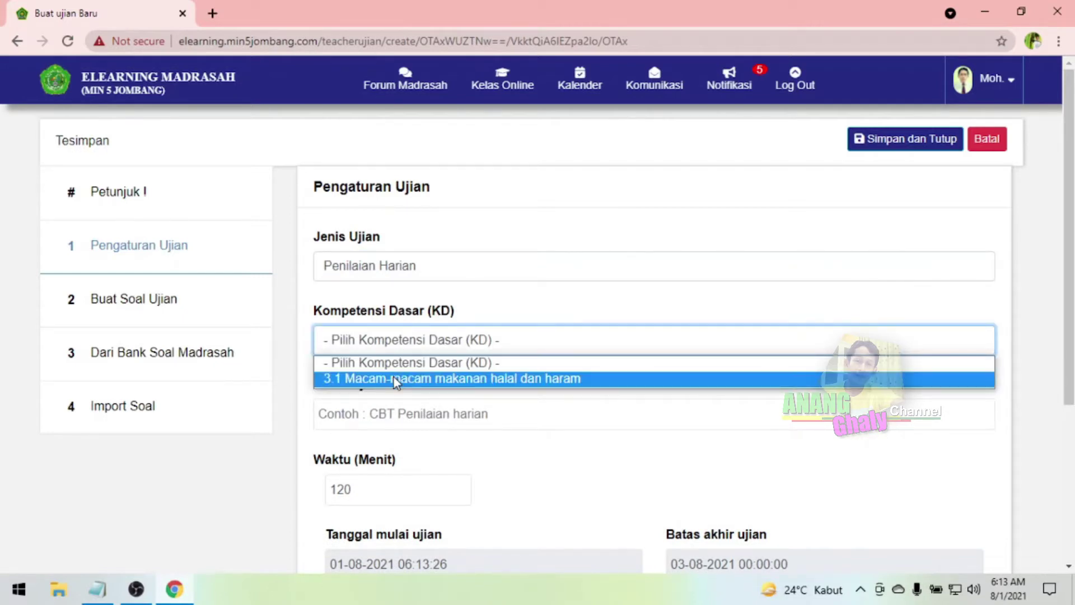
click(394, 378)
Name the CBT exam "VI-B : Fikih", adapting the earlier suggested exam name.
scroll(363, 349, down, 2)
click(352, 336)
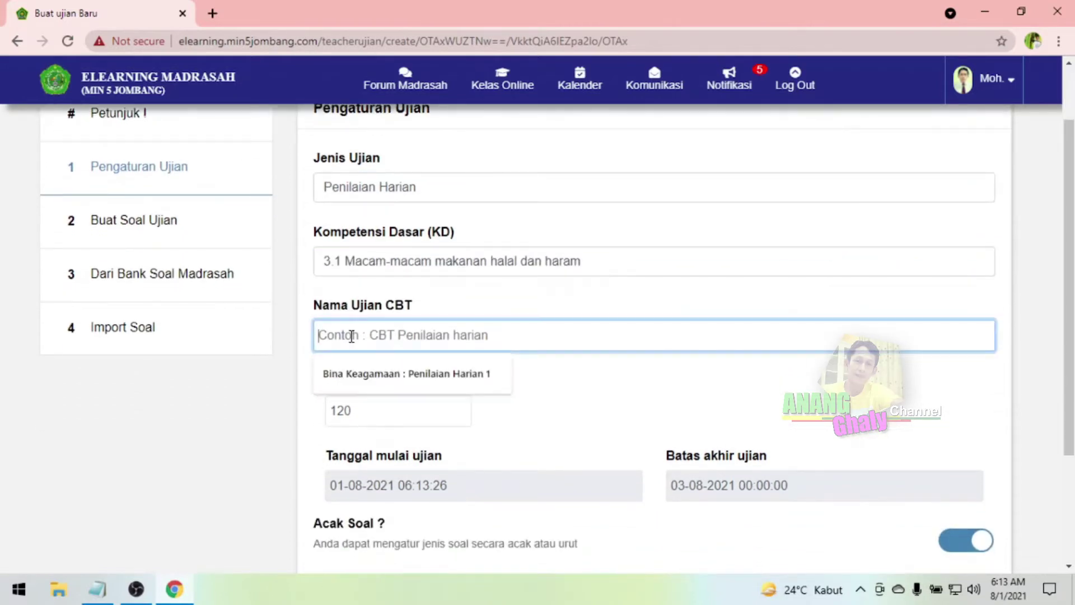
click(376, 377)
drag(336, 335, 415, 341)
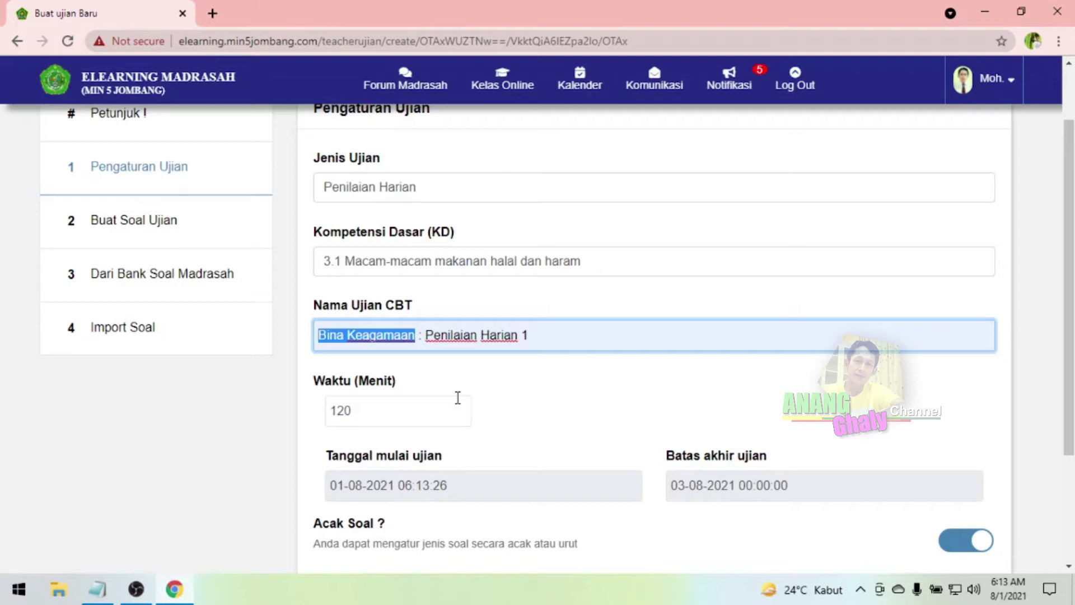
text(VI-B)
key(Right)
key(Right)
key(Right)
text(Fikih)
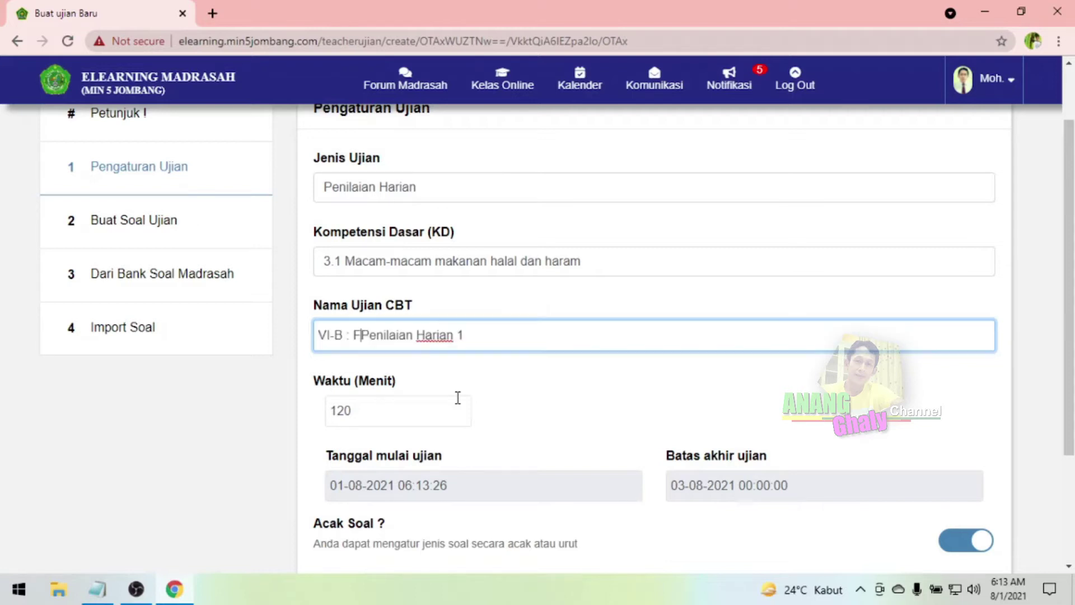
key(ctrl+Delete)
key(ctrl+Delete)
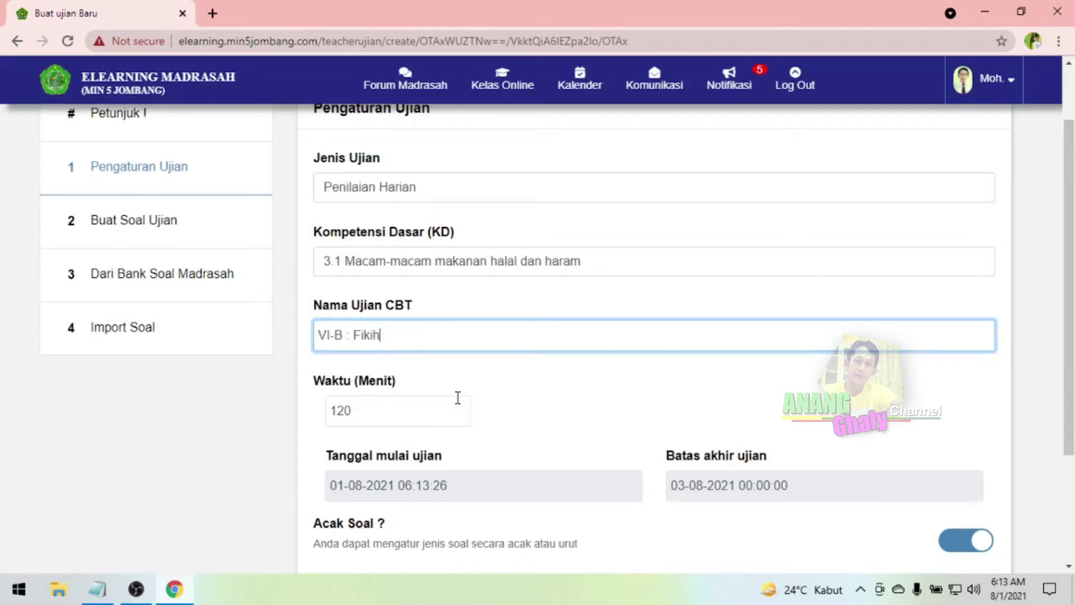
scroll(448, 476, down, 2)
click(408, 406)
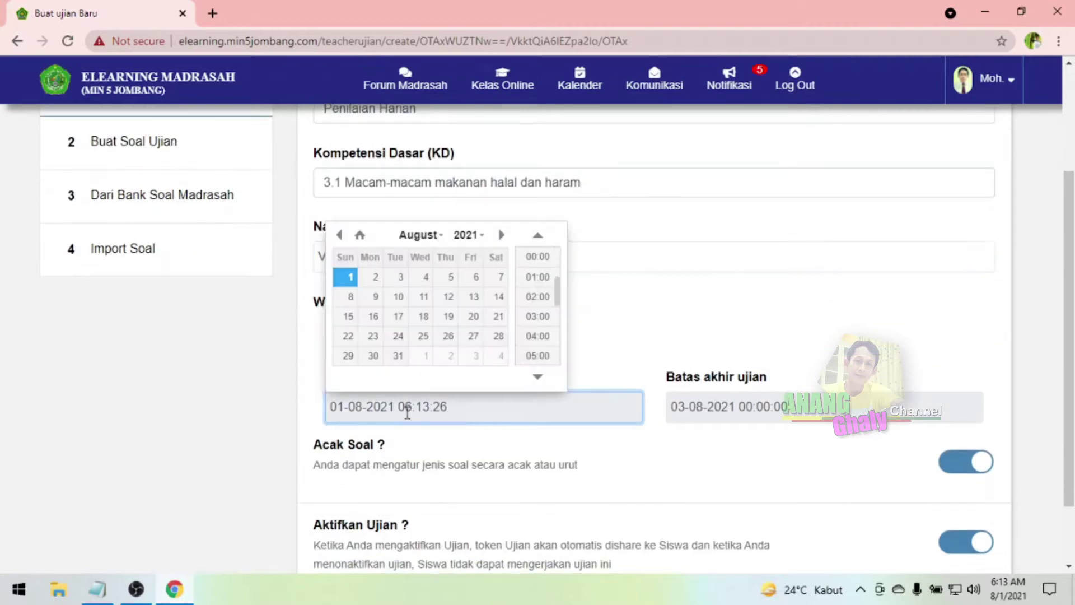
click(350, 280)
click(538, 276)
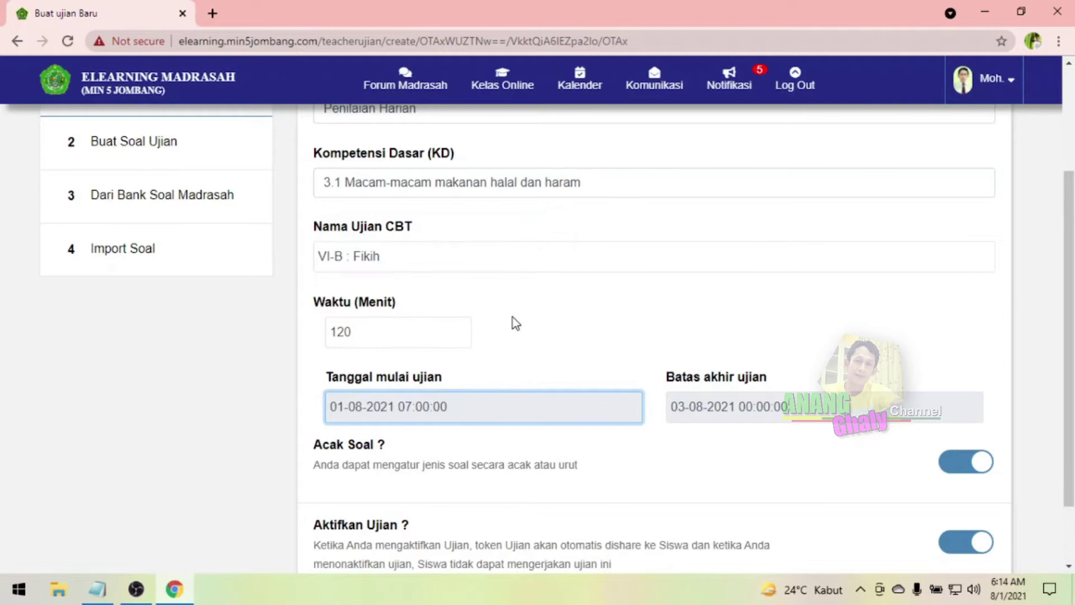
click(811, 401)
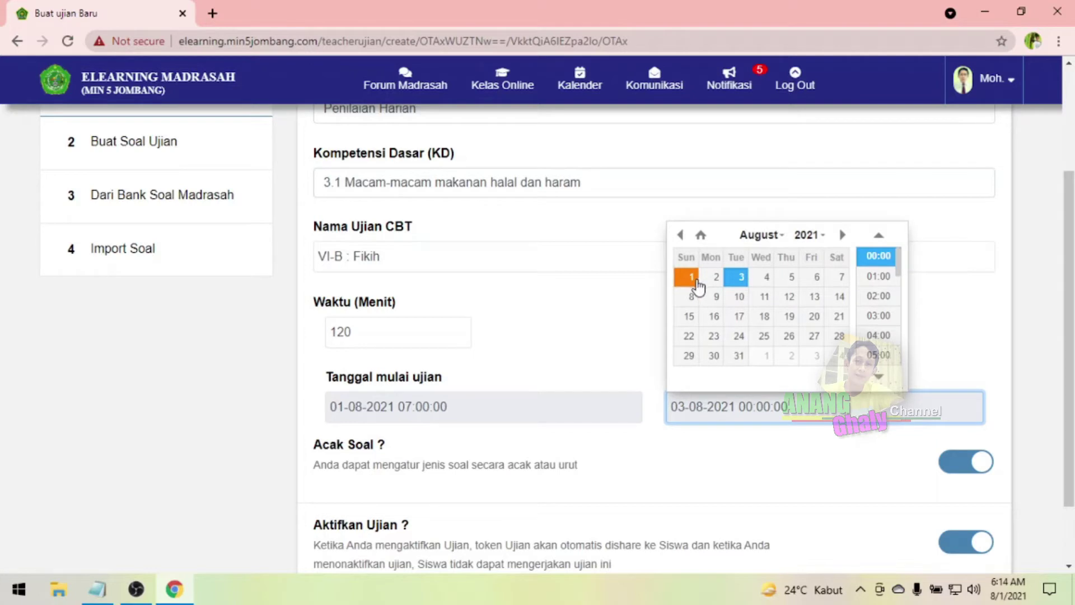
click(692, 276)
scroll(885, 344, down, 6)
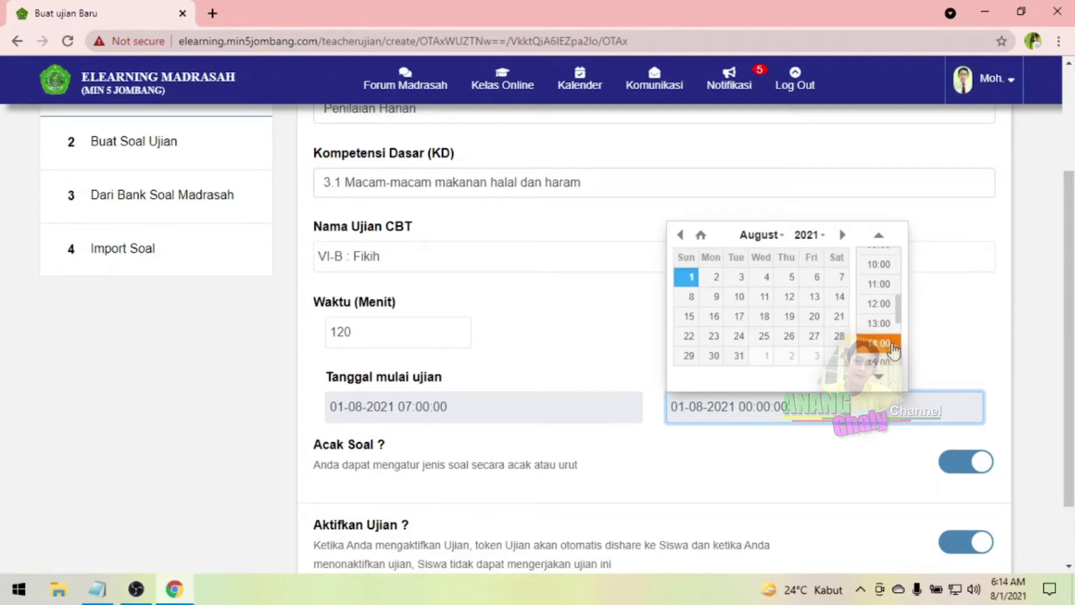
click(878, 355)
Review the exam settings, then save and close the new exam.
scroll(523, 463, down, 1)
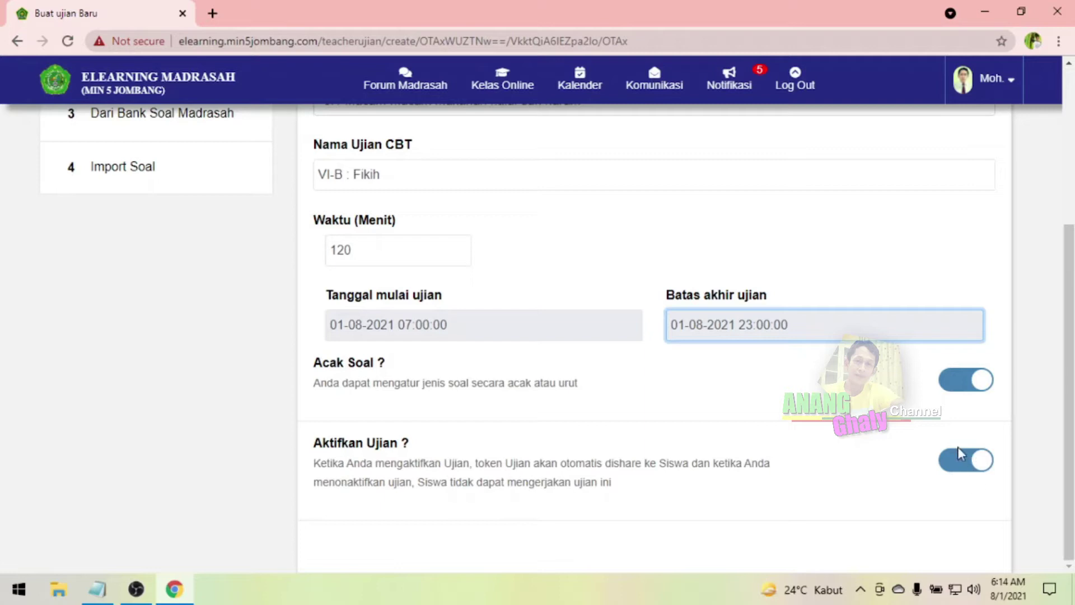
scroll(913, 453, up, 4)
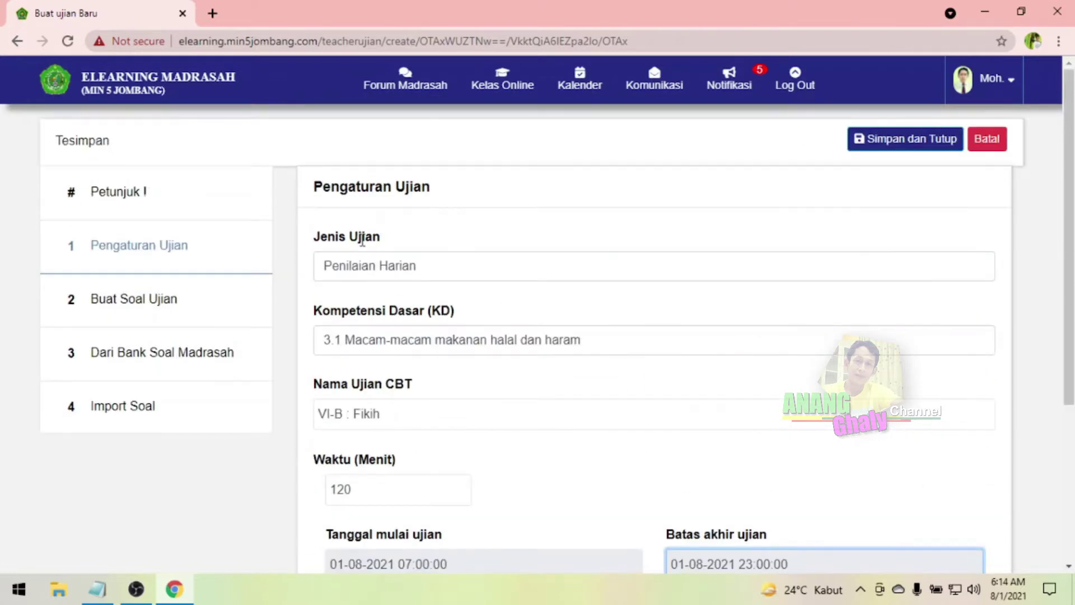
scroll(379, 358, down, 4)
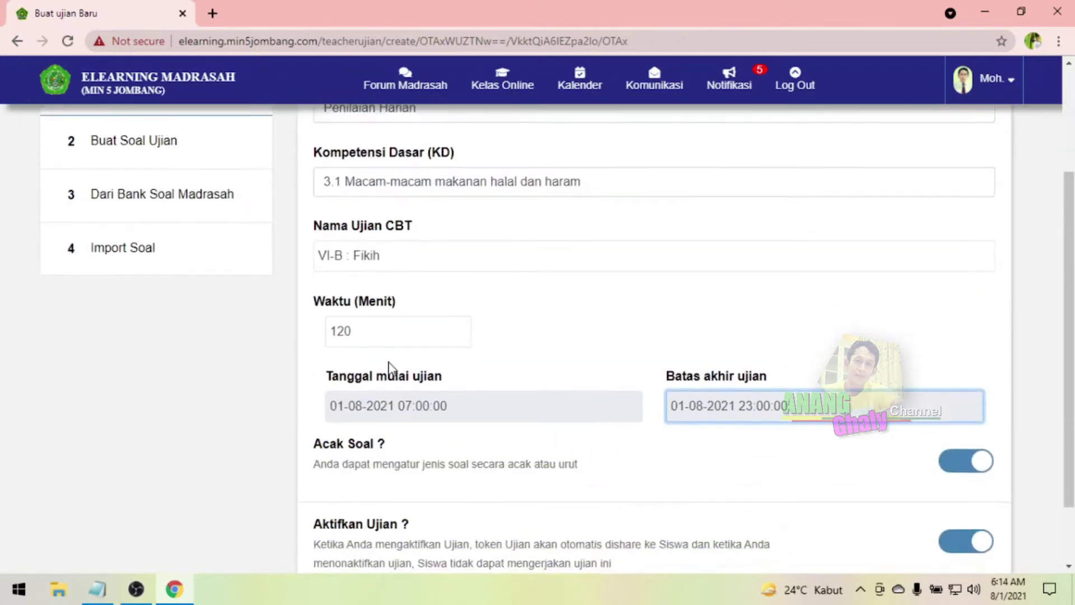
scroll(633, 424, up, 4)
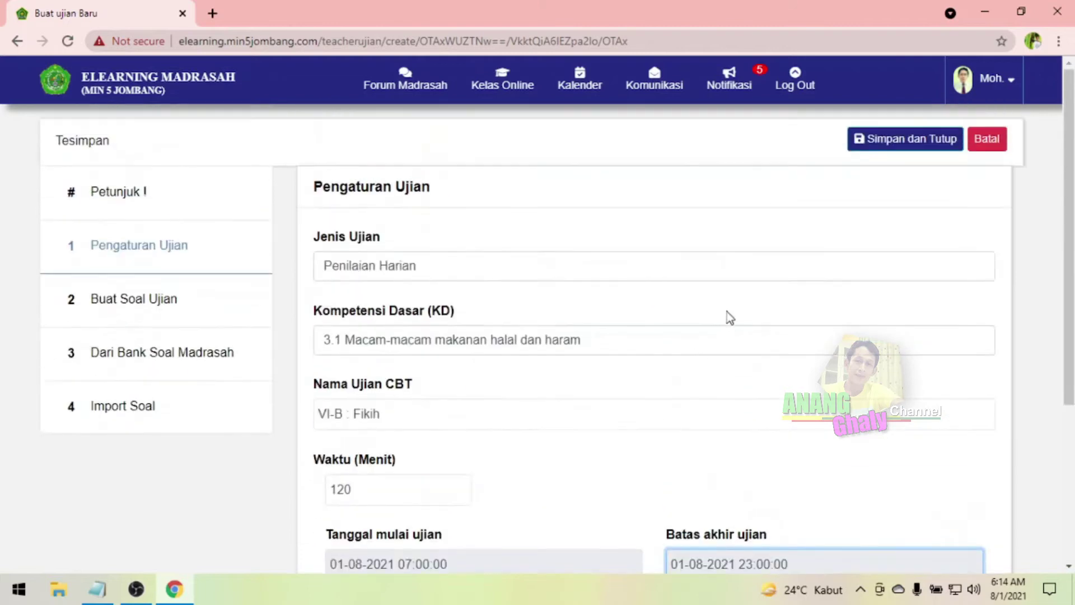
click(913, 144)
click(568, 217)
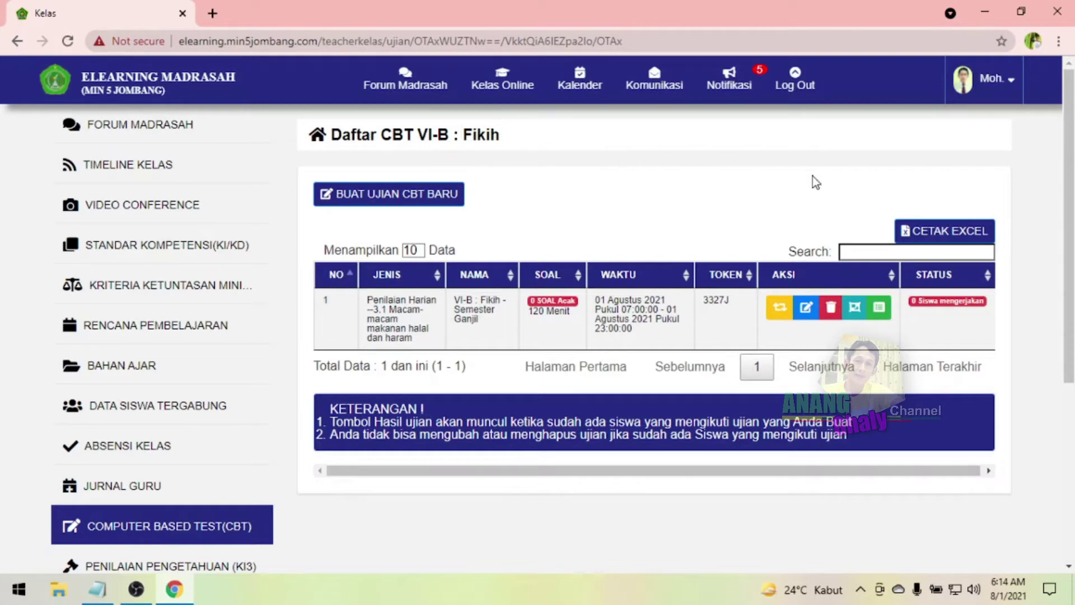
Reopen the saved VI-B : Fikih exam for editing and go to its question creation section, Buat Soal Ujian.
click(804, 318)
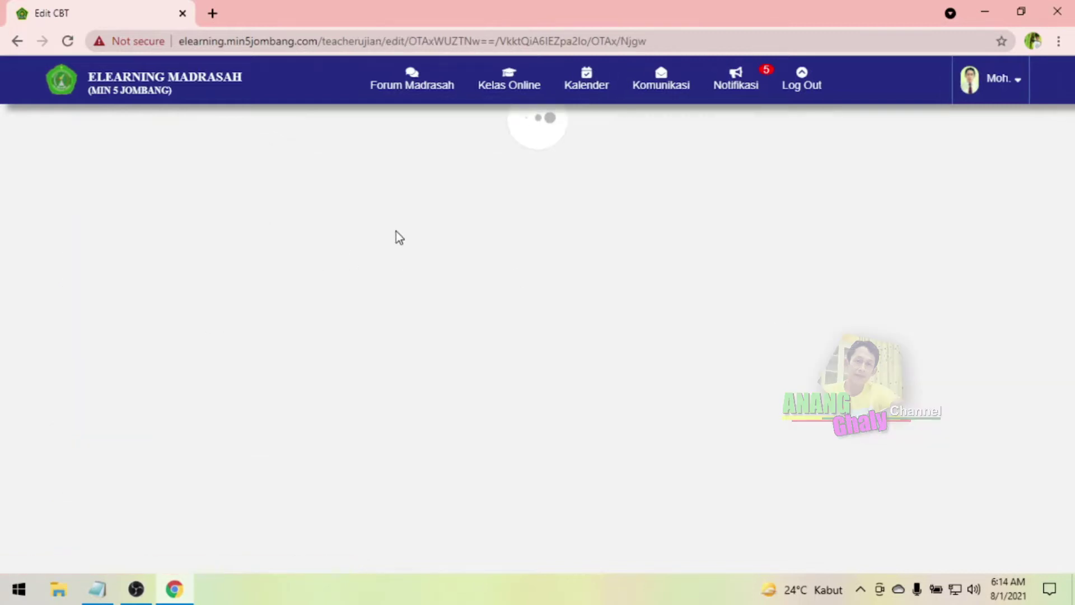
scroll(371, 193, down, 1)
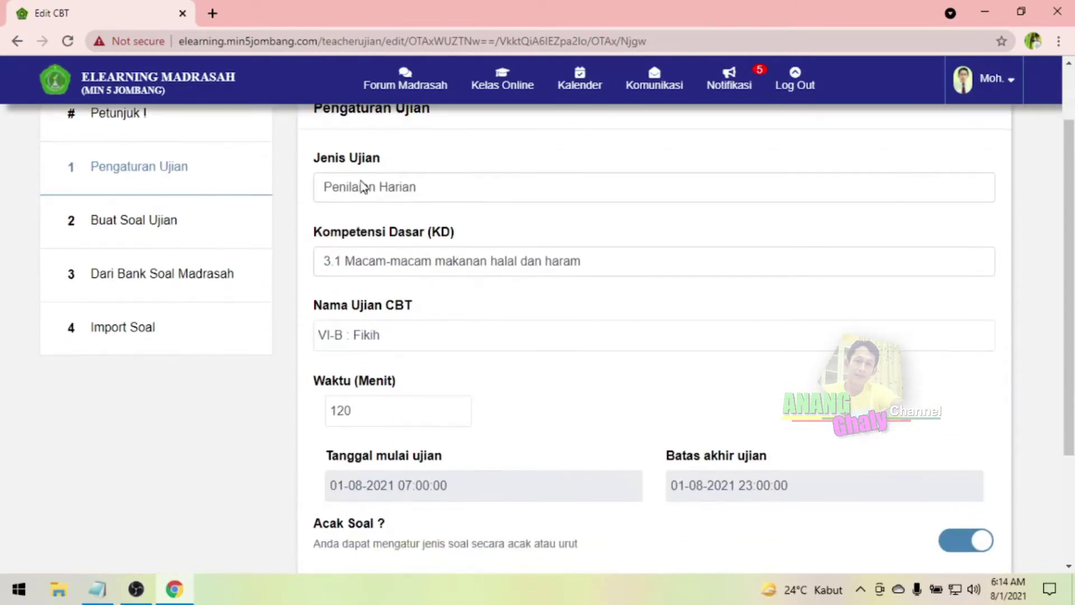
scroll(386, 262, up, 1)
scroll(391, 261, down, 3)
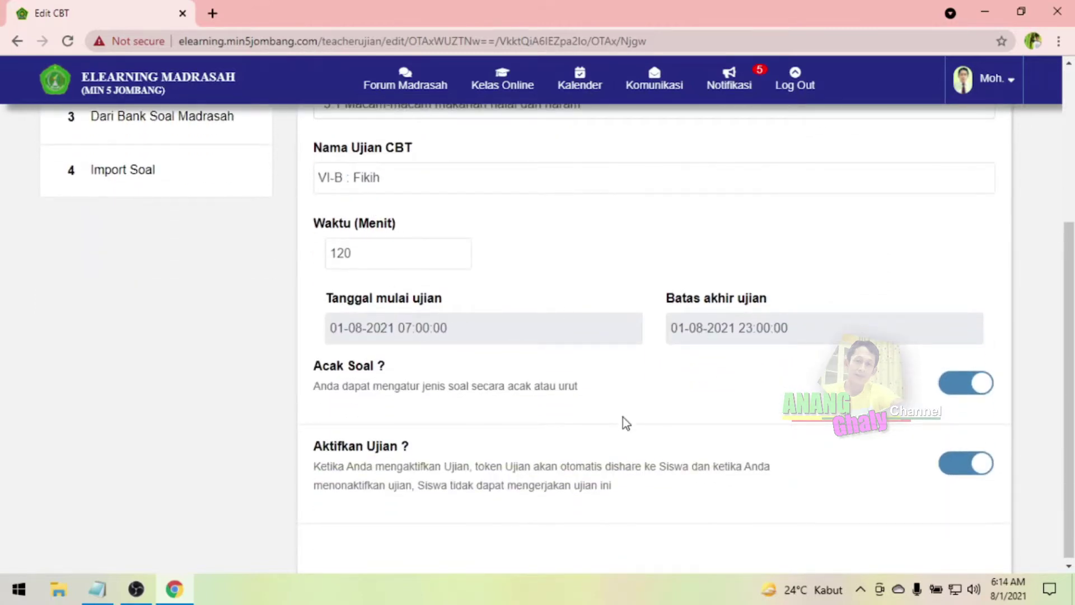
scroll(246, 386, up, 3)
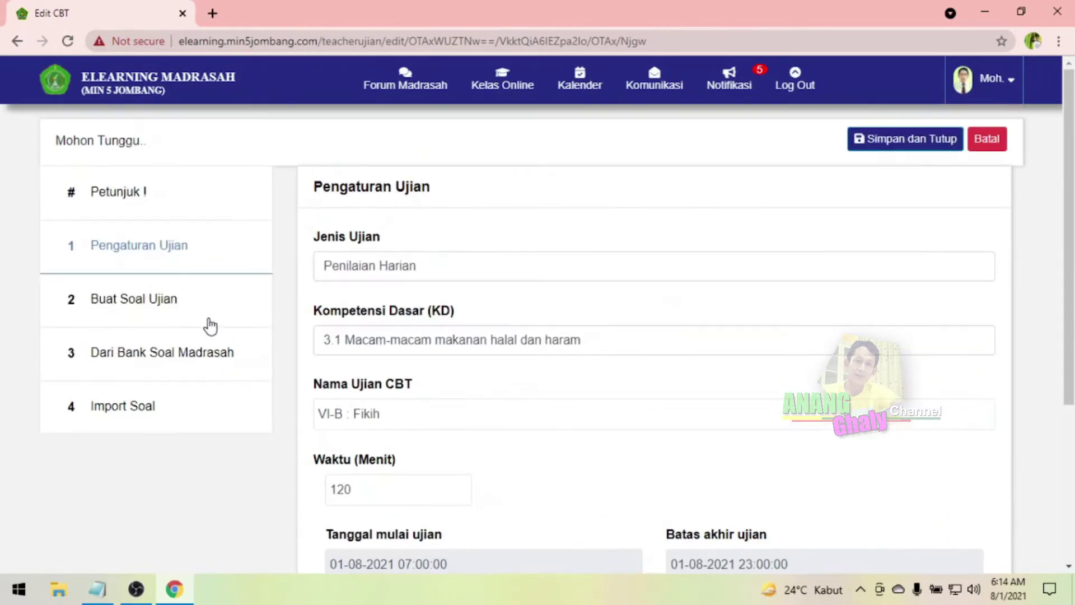
click(129, 302)
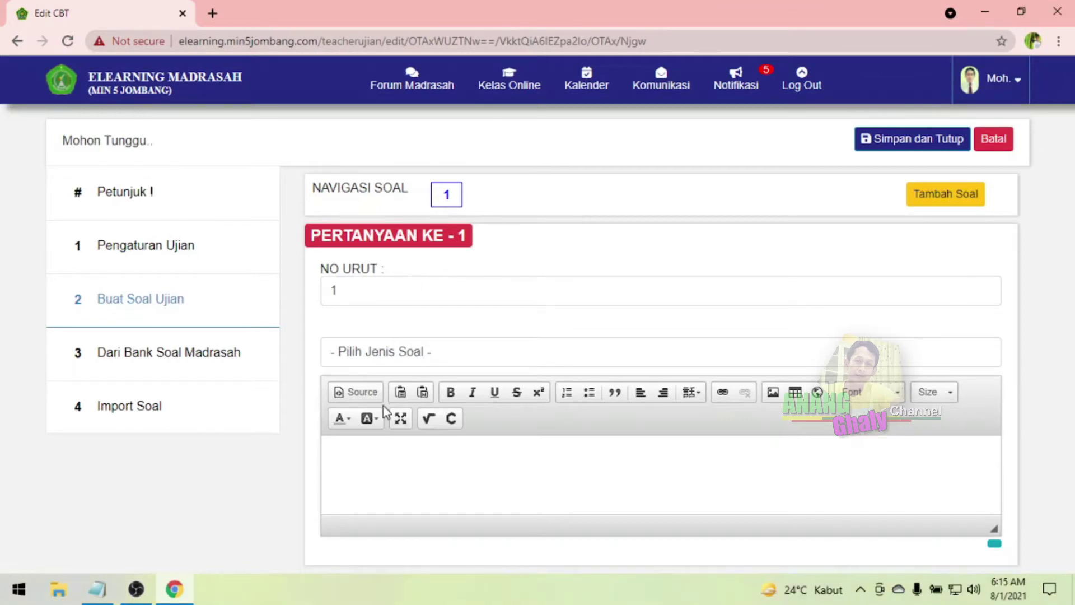
Make question 1 a Salah Benar (True/False) question with the statement "Daging babi jika dimakan maka hukumnya adalah haram.".
click(398, 358)
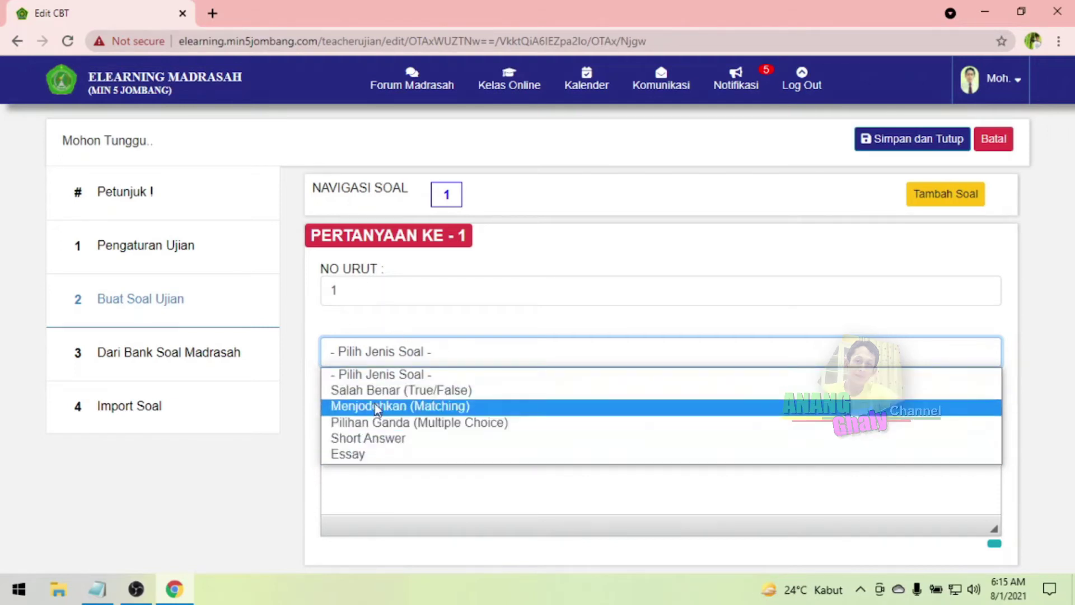
click(382, 392)
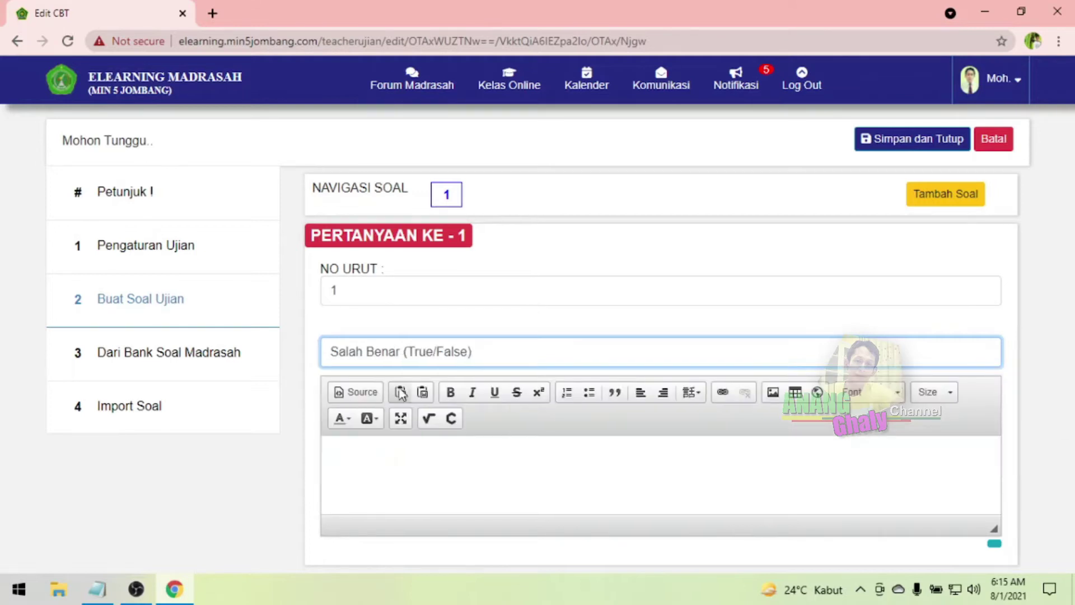
scroll(417, 351, down, 3)
click(382, 314)
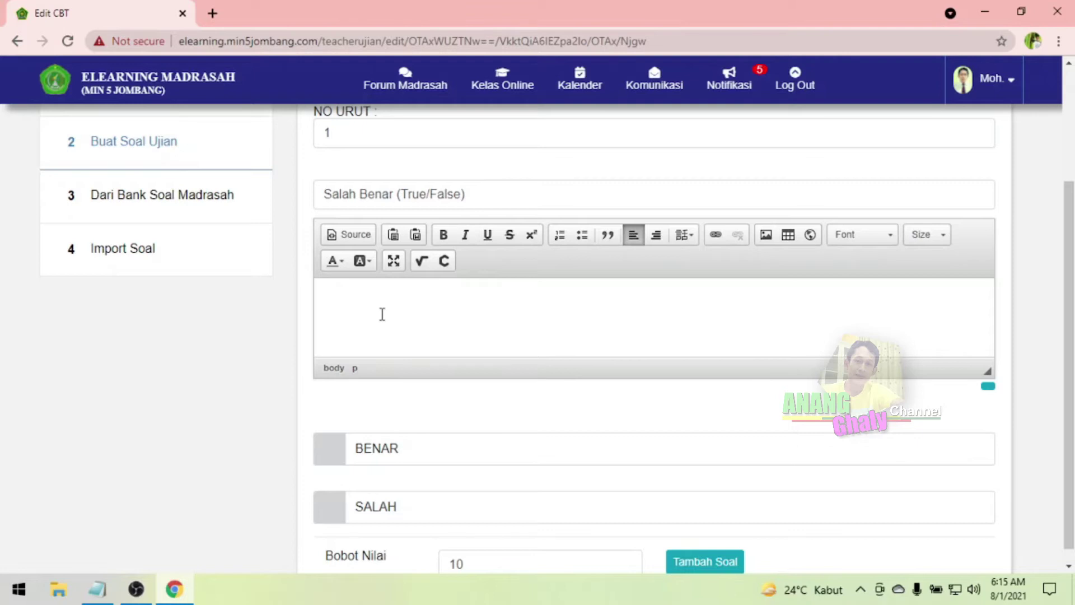
text(Daging babi jika d)
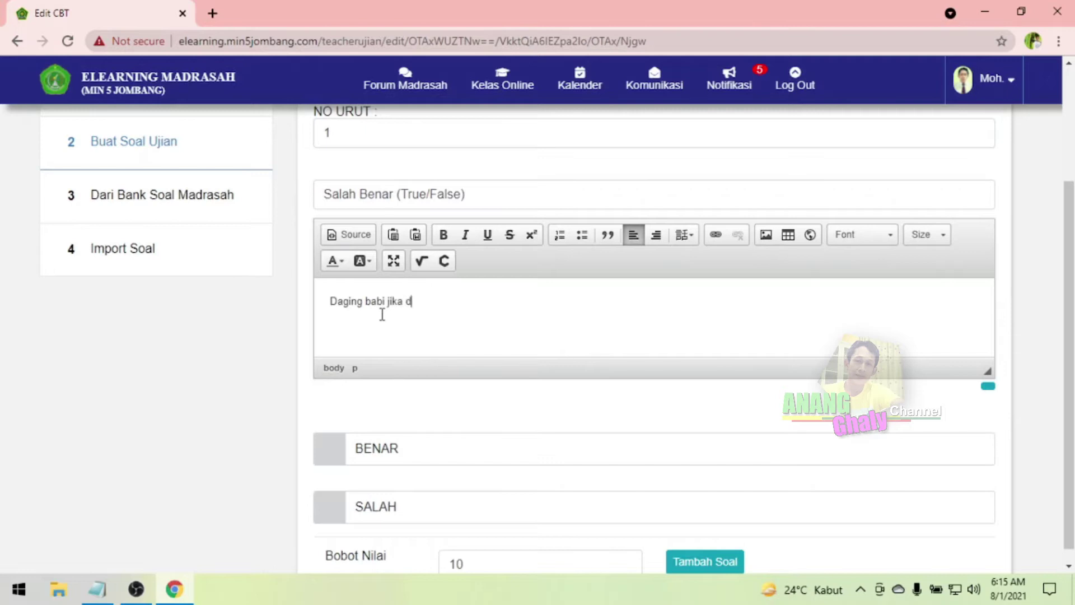
text(imakan maka hukum)
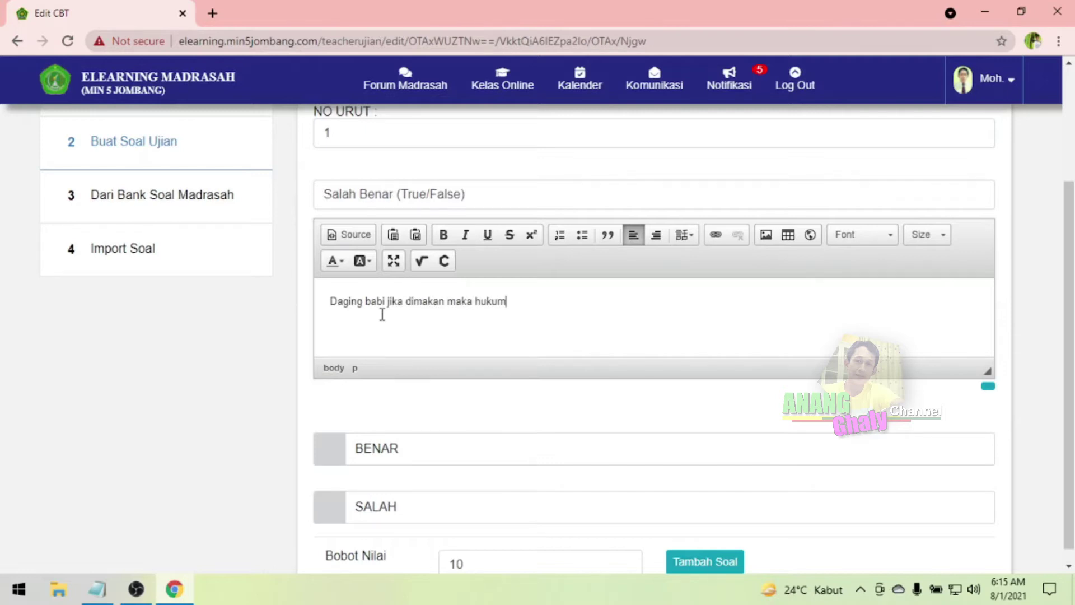
text(nya adalah haram.)
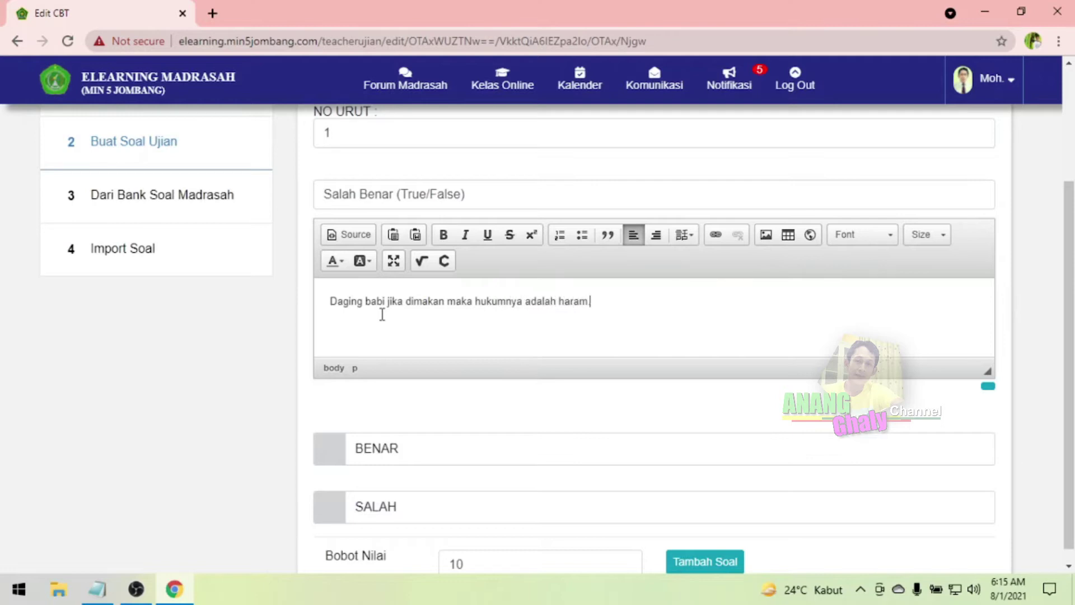
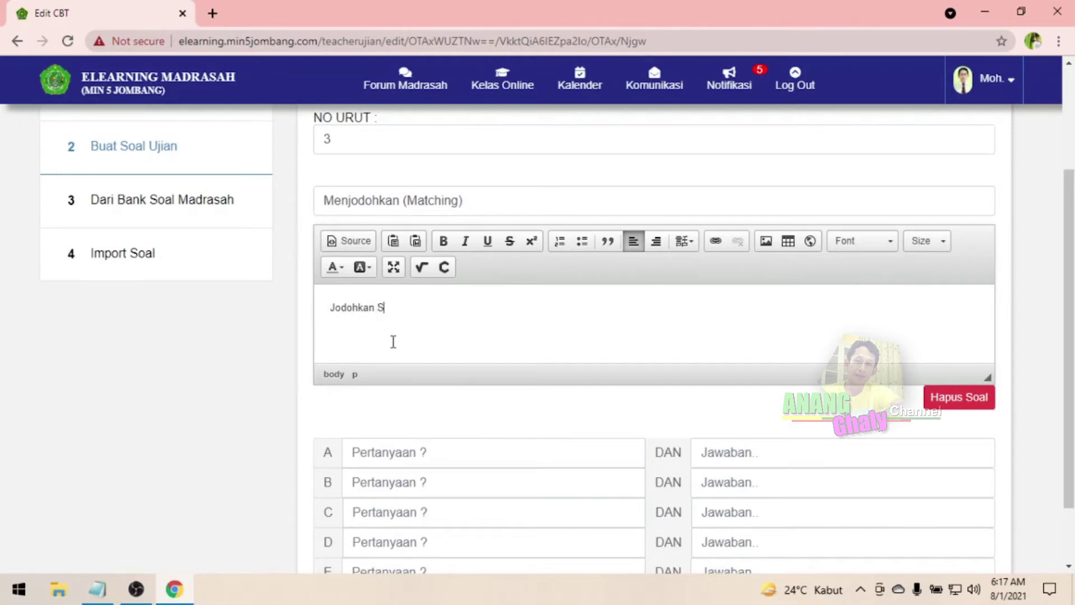
Complete question 3's matching instruction as "Jodohkan Soal Berikut Dengan Jawaban Yang Sudah Disediakan!".
text(rikut Deng)
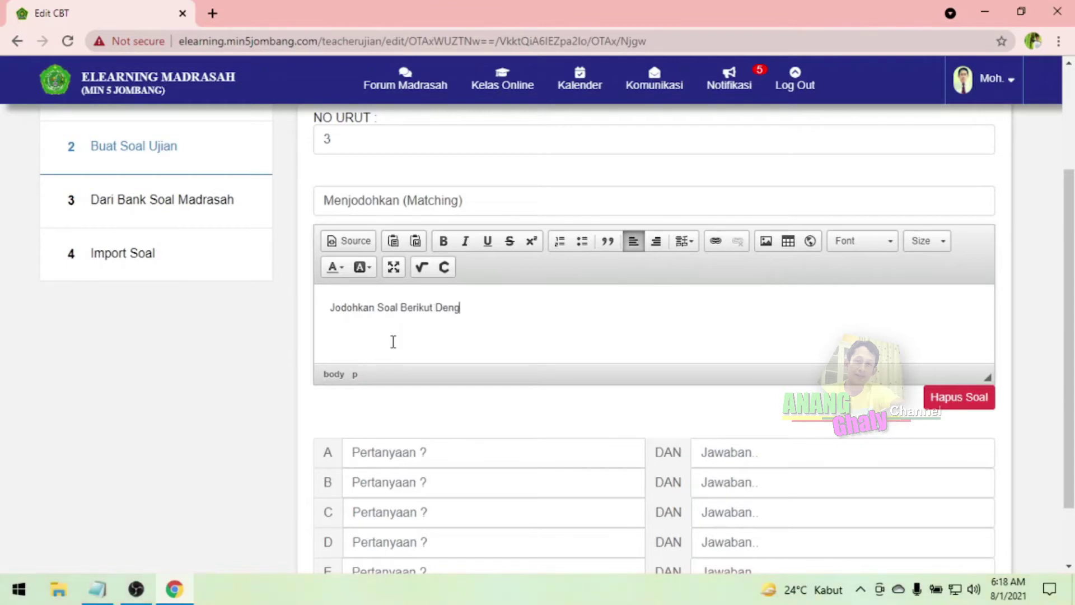
text(an Jawaban Yang Su)
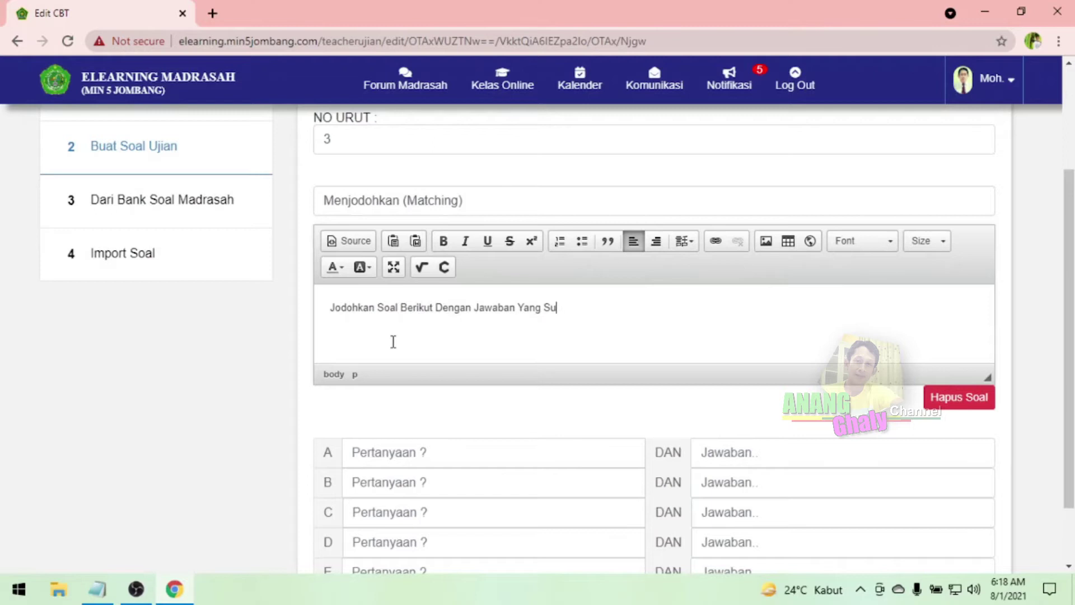
text(dah Disediakan!)
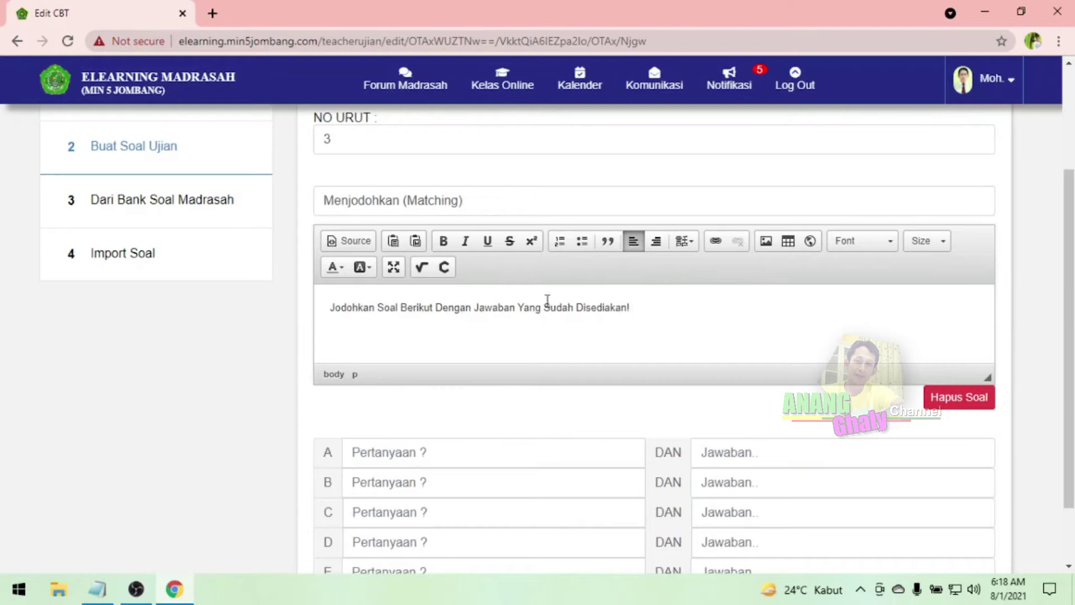
Fill matching pair A with the prompt "Bangkai binatang yang halal dimakan" and the answer "Ikan".
scroll(537, 363, down, 2)
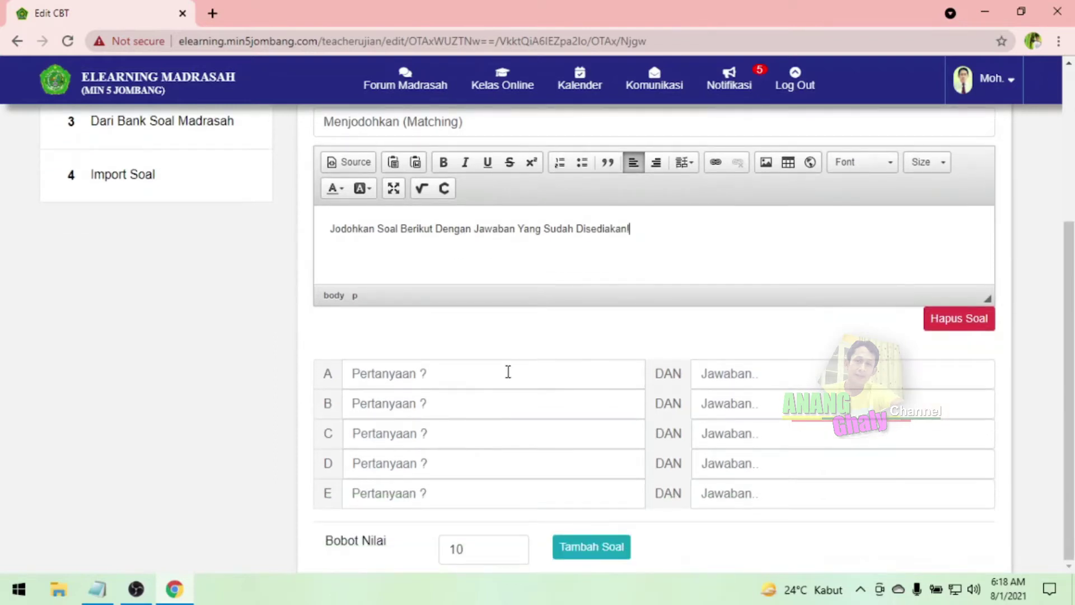
click(397, 377)
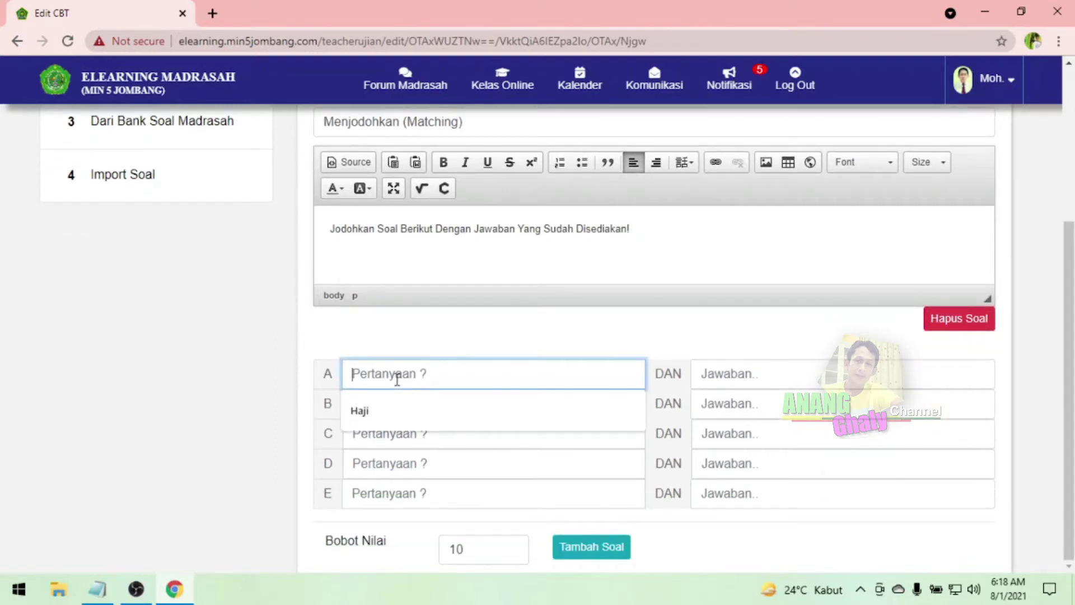
text(Ikan)
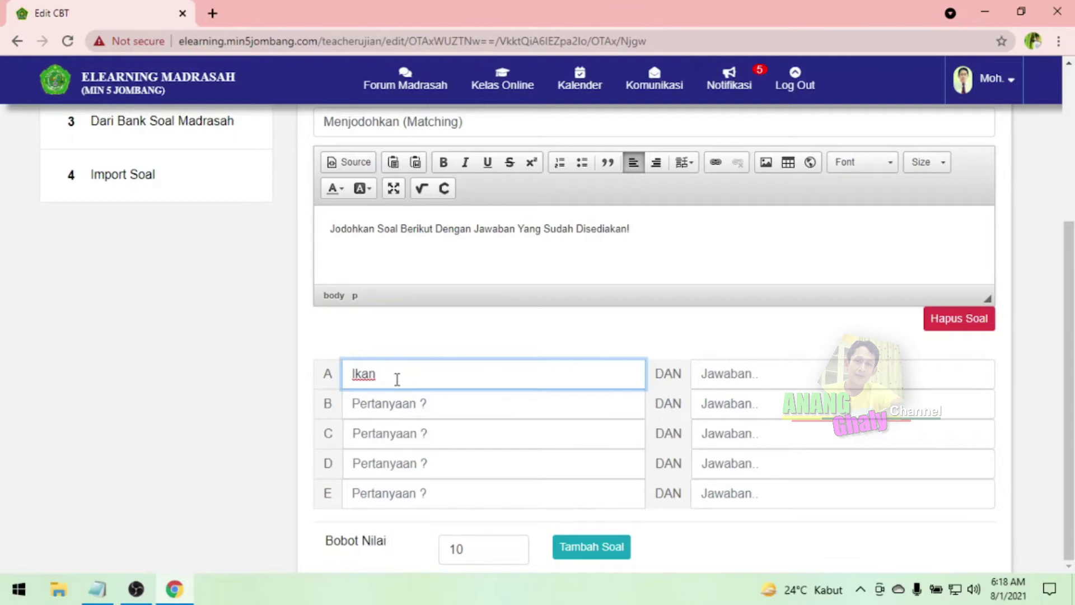
key(BackSpace)
key(BackSpace)
key(BackSpace)
key(BackSpace)
key(BackSpace)
text(Binatan)
key(Home)
text(Bangkai)
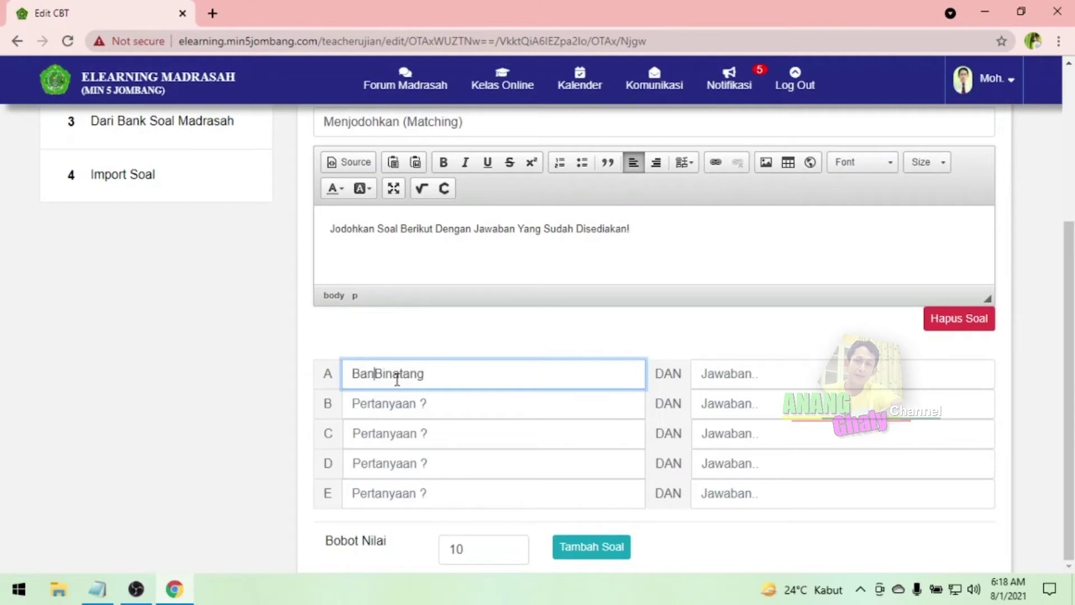
key(BackSpace)
key(BackSpace)
text(binatang yang haha)
key(BackSpace)
key(BackSpace)
text(lal di)
key(BackSpace)
text(m)
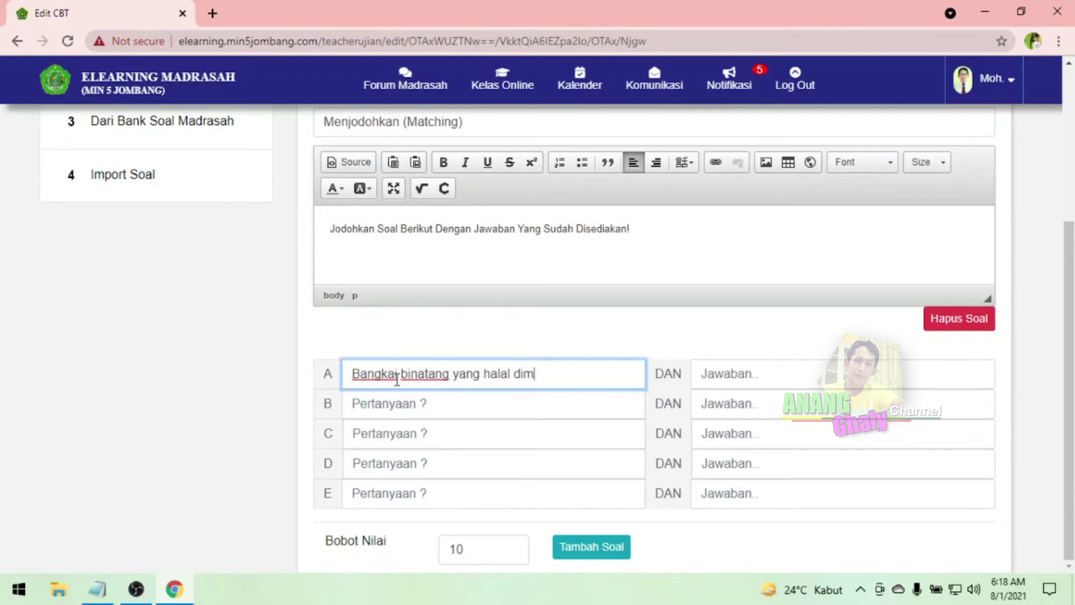
text(akan)
click(734, 380)
text(Ika)
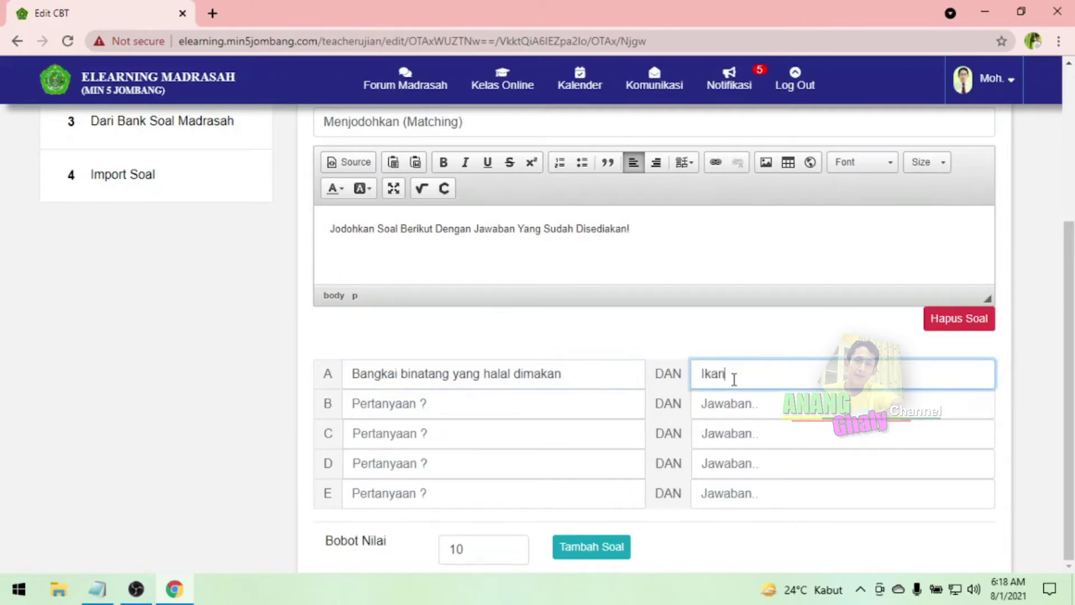
Fill matching pair B with the prompt "Daging babi jika dimakan hukumnya" and the answer "Haram".
click(385, 408)
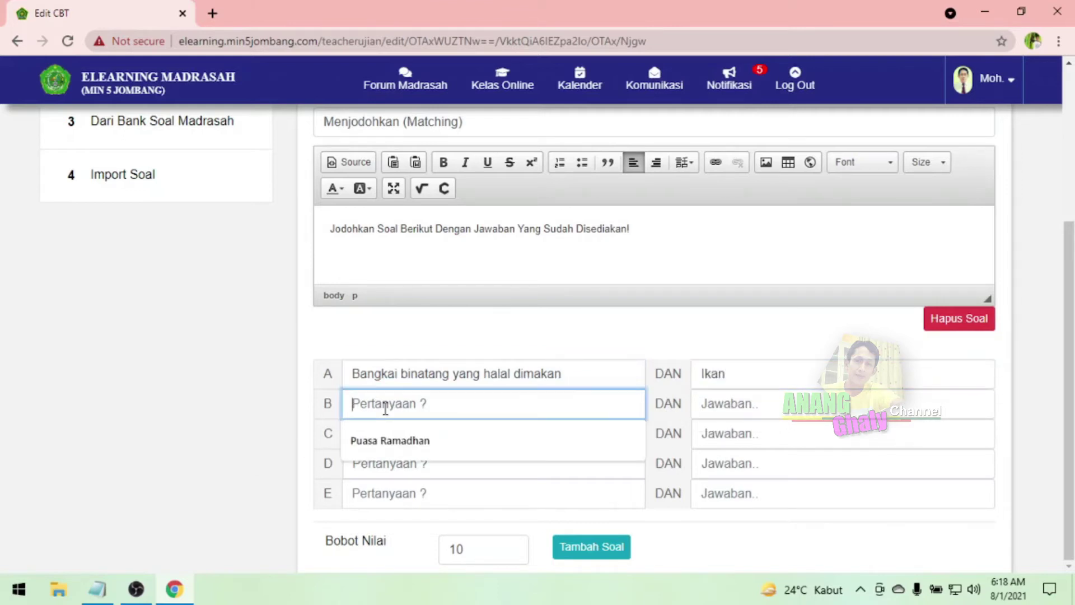
text(Daging babi jika dimakan hukumnya)
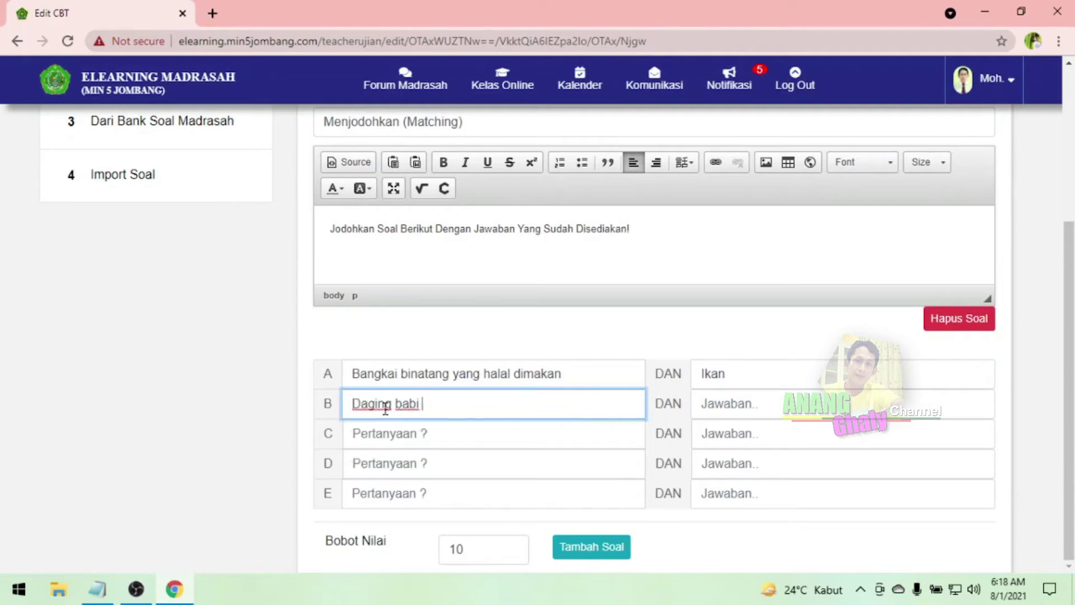
click(773, 408)
text(Haram)
Fill matching pair C with the prompt "Ayam yang mati karena terjatuh hukumnya" and the answer "Haram dimakan".
click(399, 442)
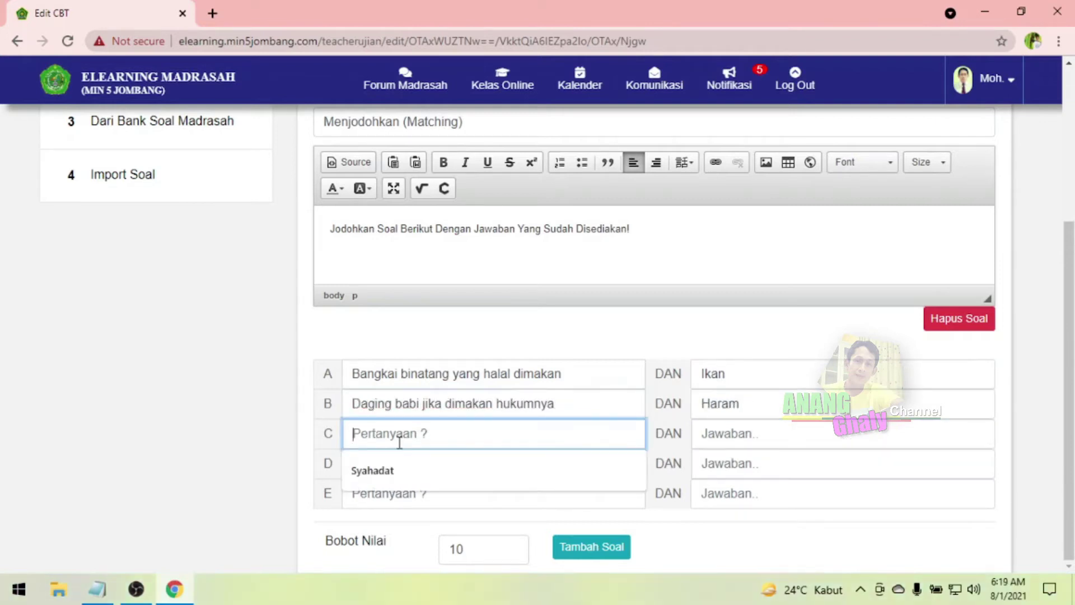
text(Binatang ternak yang di)
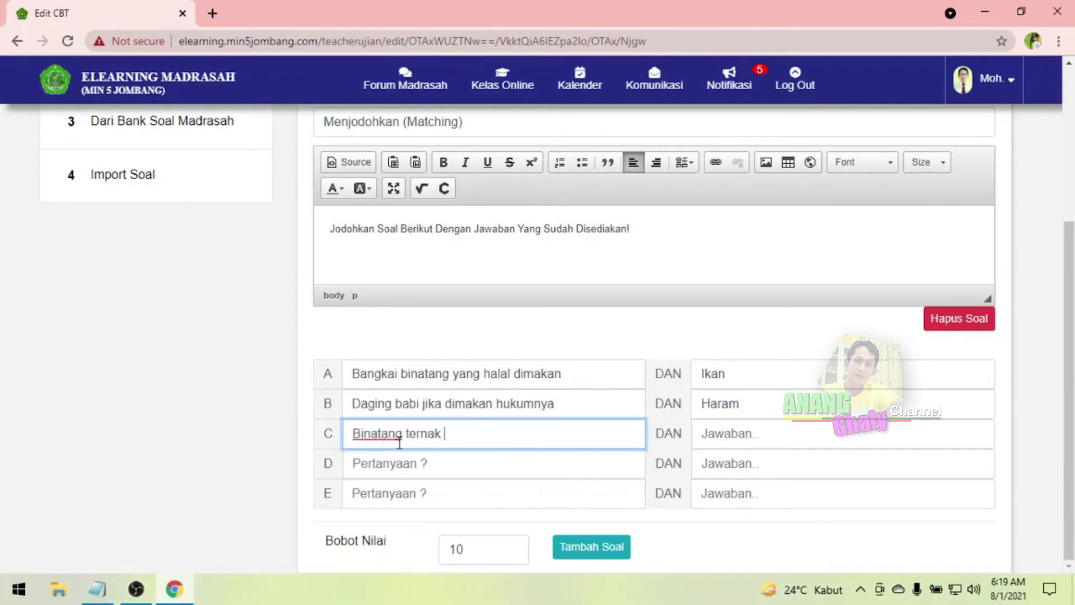
key(BackSpace)
key(BackSpace)
key(BackSpace)
key(BackSpace)
key(BackSpace)
key(BackSpace)
key(BackSpace)
key(BackSpace)
key(BackSpace)
key(BackSpace)
key(BackSpace)
key(BackSpace)
key(BackSpace)
key(BackSpace)
key(BackSpace)
key(BackSpace)
key(BackSpace)
key(BackSpace)
key(BackSpace)
key(BackSpace)
text(Ayam yang mati karena terjatuh hukumnya)
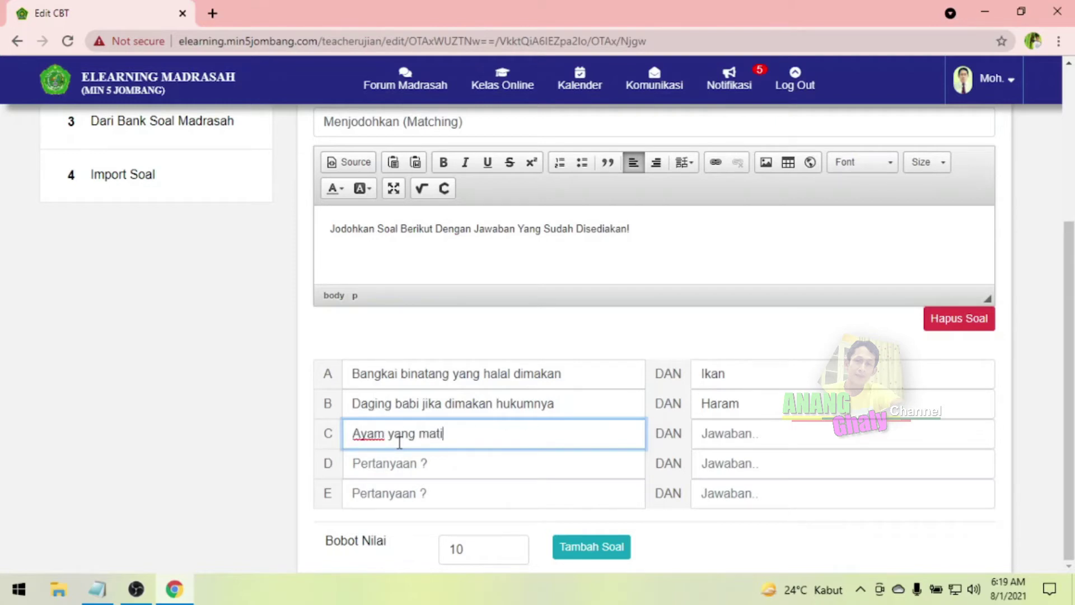
click(755, 435)
text(Haram dimakan)
Fill matching pair D with the prompt "Anjing jika dimakan hukumnya" and the answer "Haram".
click(422, 464)
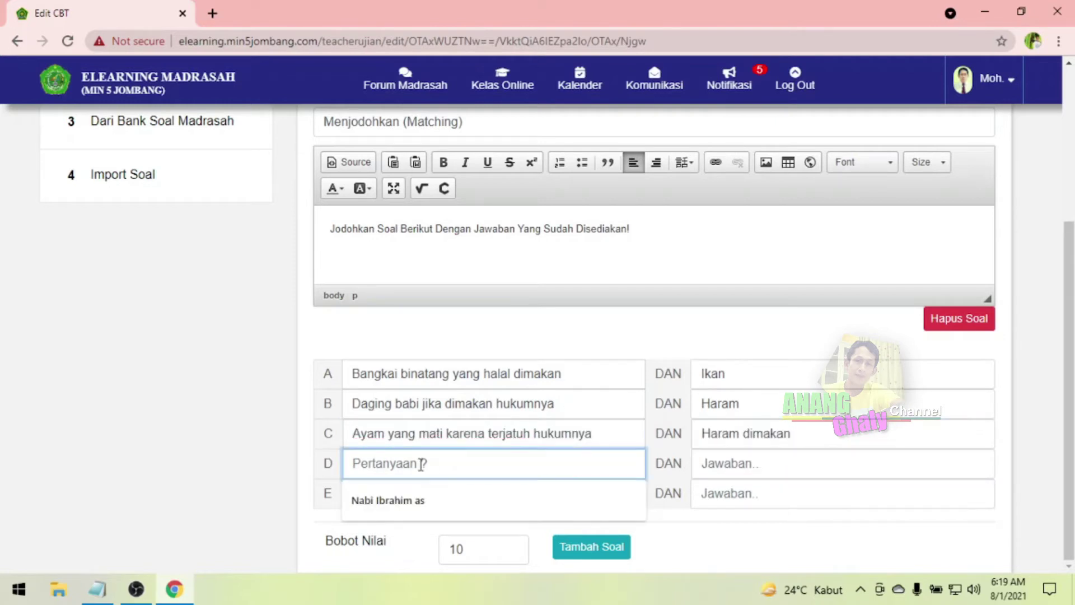
text(Anjing jika dimakan hukumnya)
key(Tab)
text(Haram)
Fill matching pair E with the prompt "Belalang jika dimakan hukumnya" and the answer "Halal".
click(430, 497)
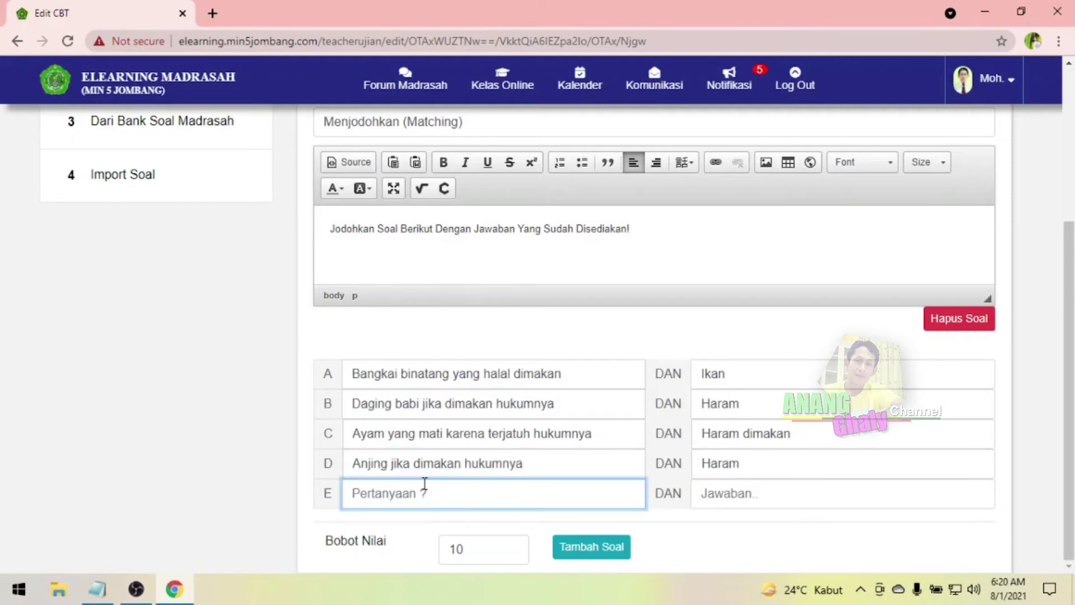
text(Belalang jika)
key(ctrl+a)
key(BackSpace)
text(Belalang jika dimakan hukumnya)
click(777, 484)
text(Halal)
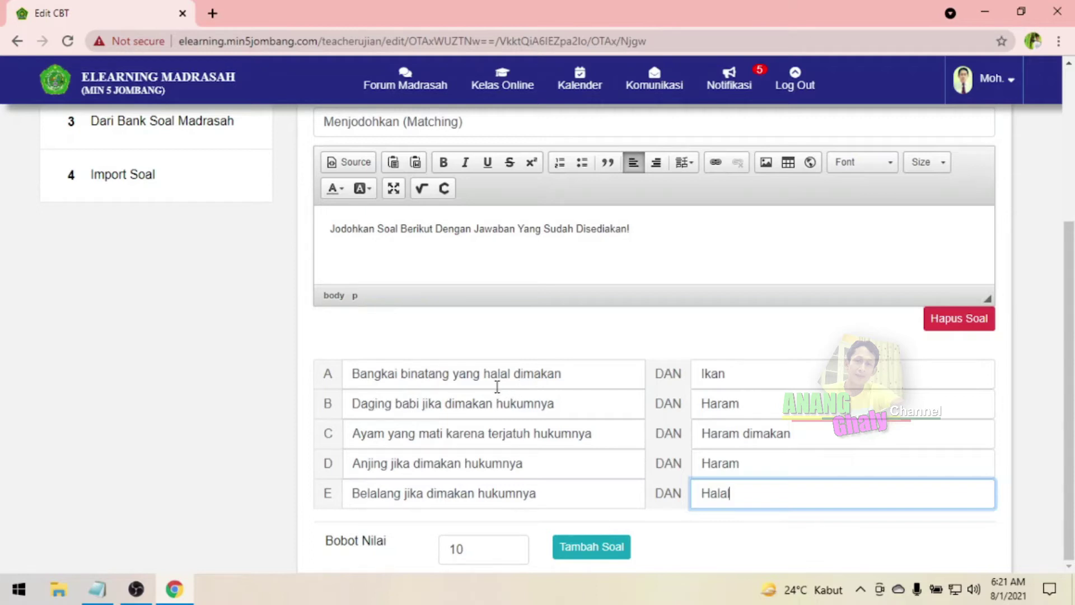
Extend the answer of matching pair A to "Ikan dan belalang".
click(545, 369)
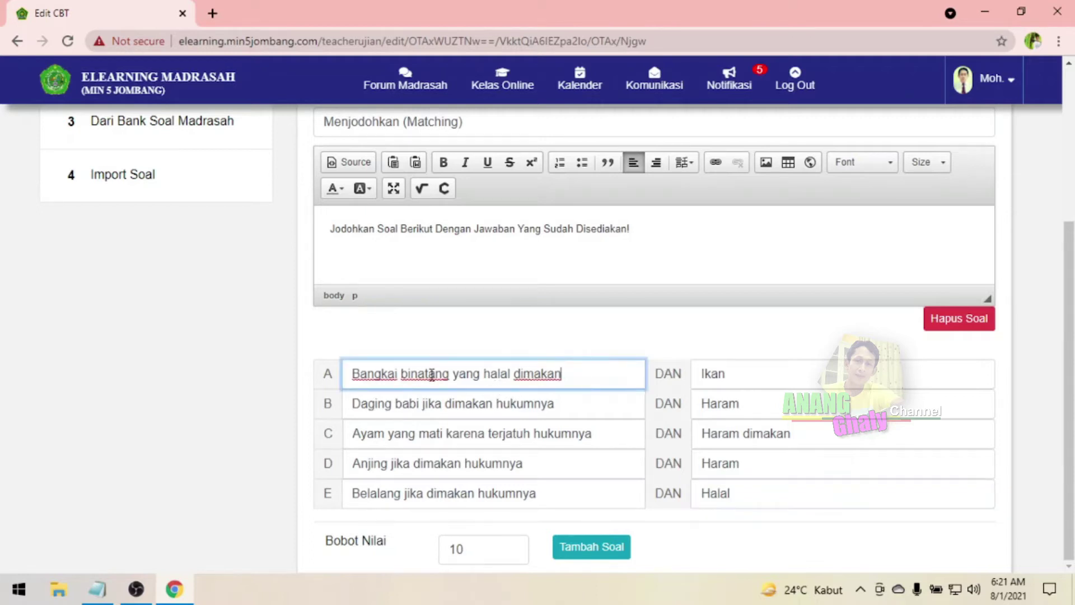
click(807, 372)
text(dan belalang)
Replace pair B with the prompt "Memakan daging babi dalam keadaan terpaksa hukumnya" and the answer "Halal dimakan".
click(574, 403)
key(BackSpace)
key(BackSpace)
key(BackSpace)
key(BackSpace)
key(BackSpace)
key(BackSpace)
key(BackSpace)
key(BackSpace)
key(BackSpace)
key(BackSpace)
key(BackSpace)
key(BackSpace)
key(BackSpace)
key(BackSpace)
key(BackSpace)
key(BackSpace)
key(BackSpace)
key(BackSpace)
key(BackSpace)
key(BackSpace)
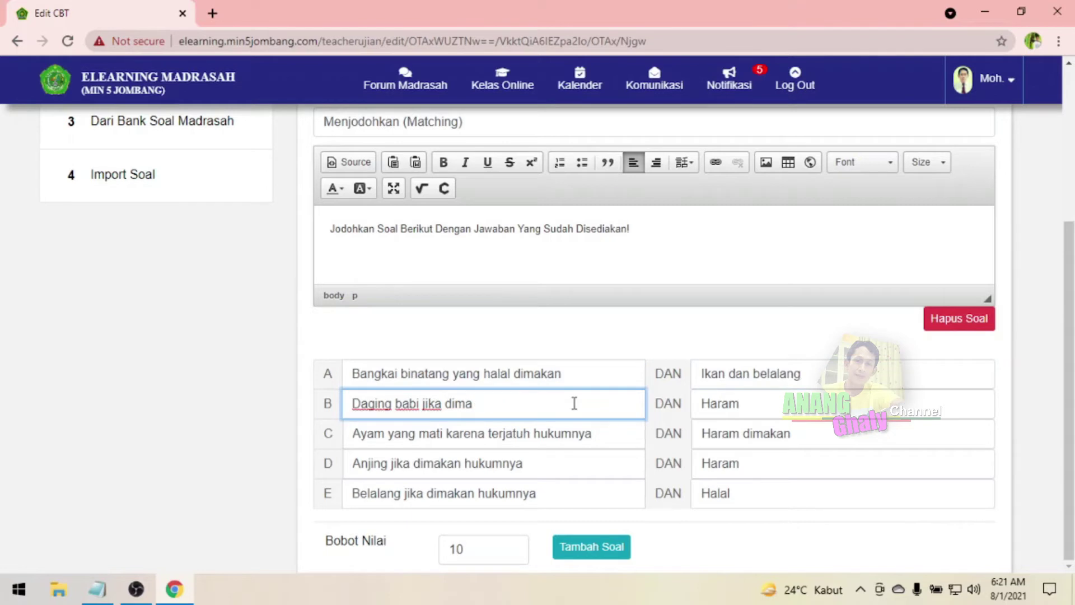
text(Memakan daging babi dalam keadaan terpaksa hukumnya)
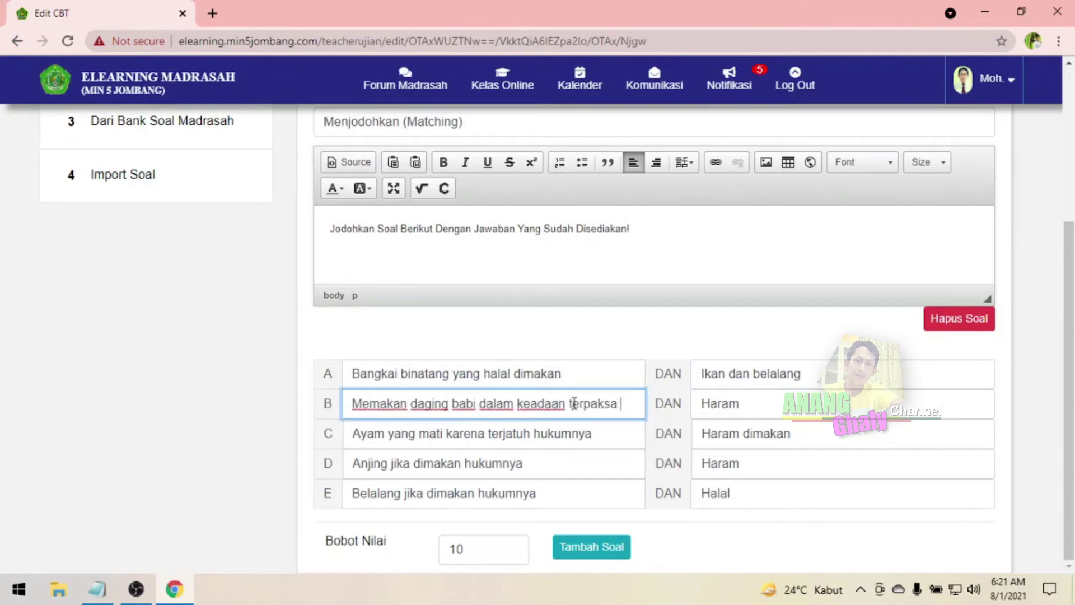
double_click(774, 407)
text(Halal dimakan)
Replace pair D with the prompt "Anjing termasuk jenis binatang yang najis" and the answer "Jika kita pegang".
triple_click(557, 463)
text(Anjing termasuk jenis binatang yang najis jika kita)
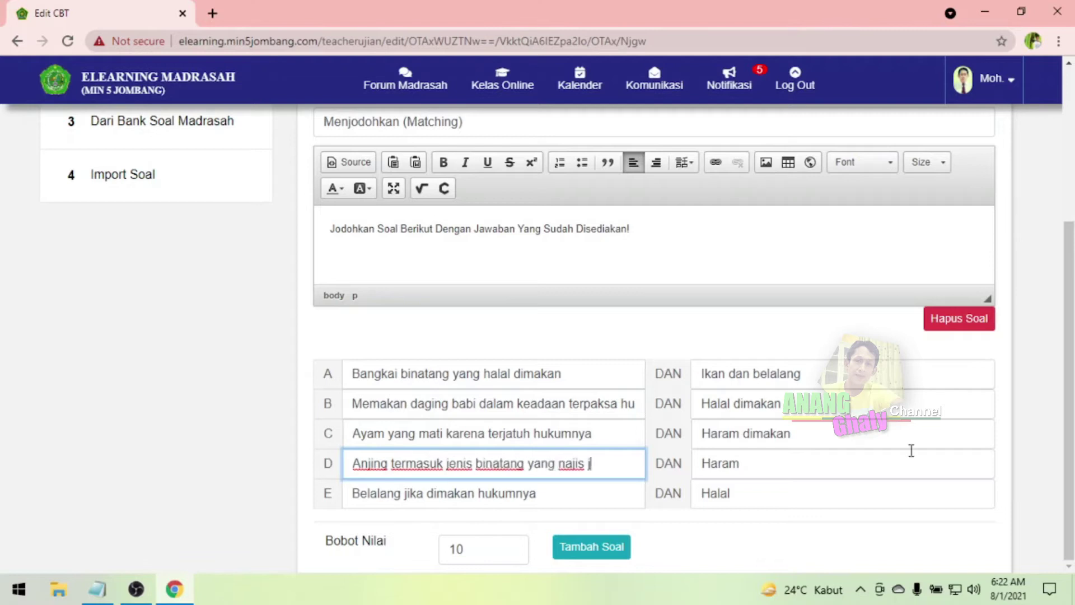
key(BackSpace)
key(BackSpace)
key(BackSpace)
key(BackSpace)
key(BackSpace)
key(BackSpace)
key(BackSpace)
key(BackSpace)
key(BackSpace)
key(BackSpace)
double_click(772, 474)
text(Jika kita pegang)
Replace pair E with the prompt "Unta adalah jenis binatang ternak yang berkembang biak di negara" and the answer "Saudi Arabia".
triple_click(588, 494)
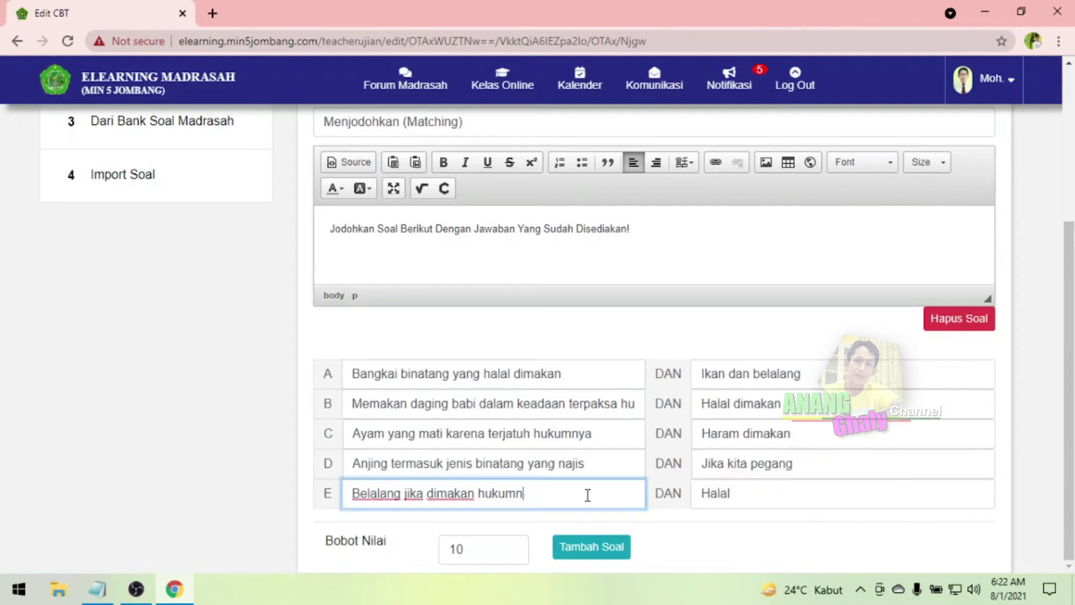
key(BackSpace)
text(Unta adalah jenis binatang ternak yang berkembang biak di negara)
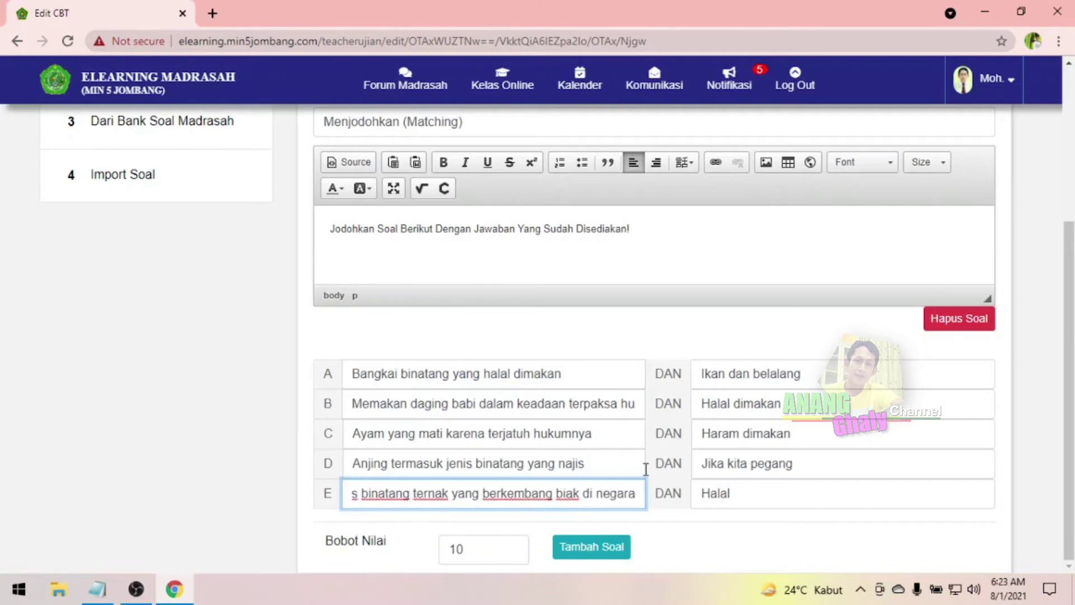
triple_click(758, 492)
key(BackSpace)
text(Saudi Arabia)
Set the matching question's score weight to 20, check the pairs, and add the question to the exam.
key(Tab)
text(20)
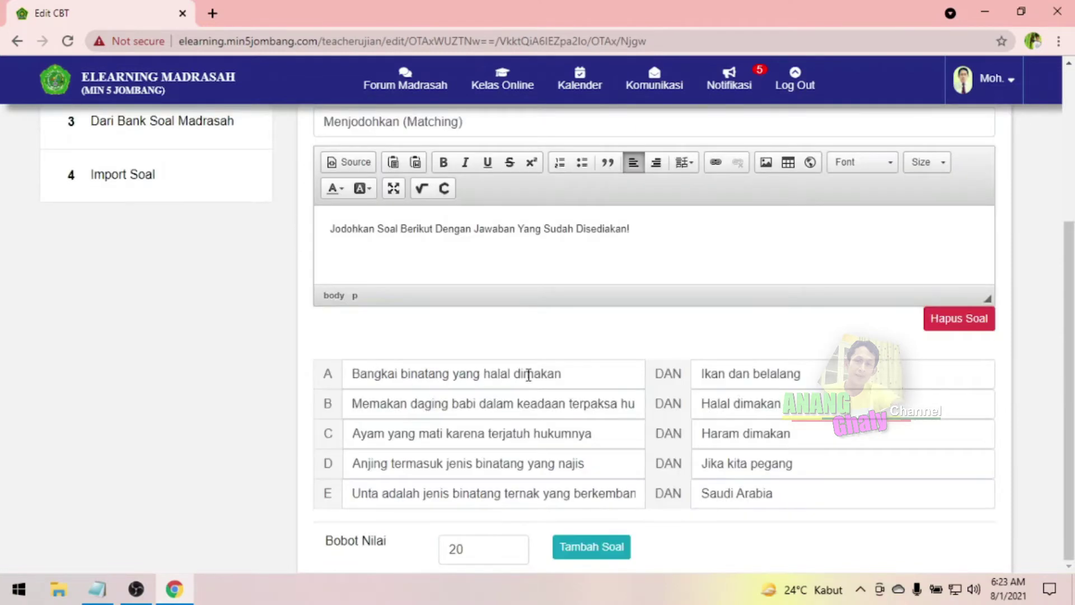
key(shift+Tab)
key(shift+Tab)
key(shift+Tab)
key(shift+Tab)
key(shift+Tab)
key(shift+Tab)
key(shift+Tab)
key(shift+Tab)
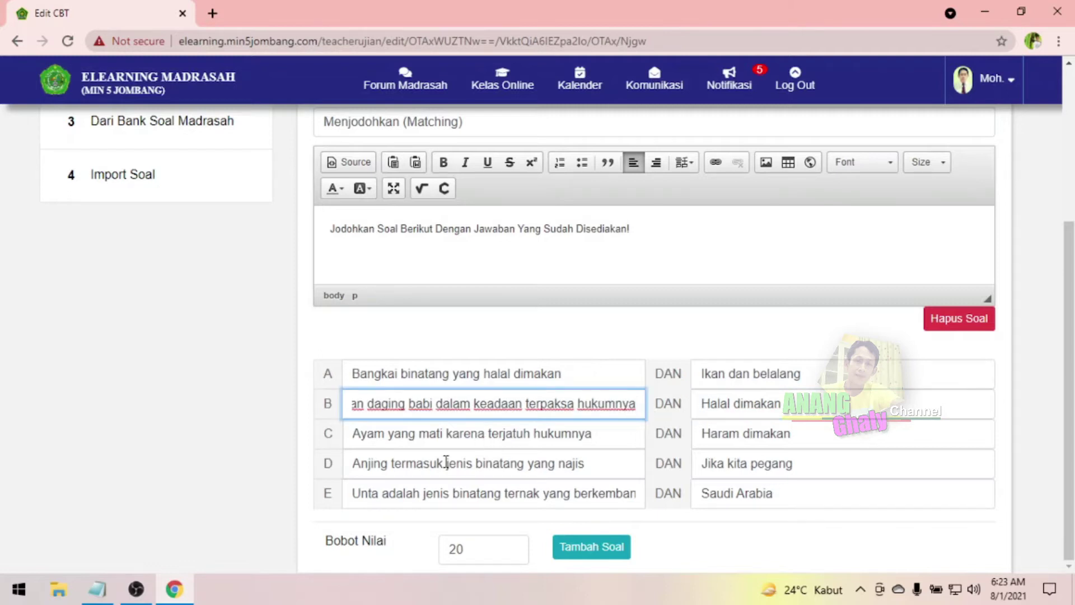
click(591, 547)
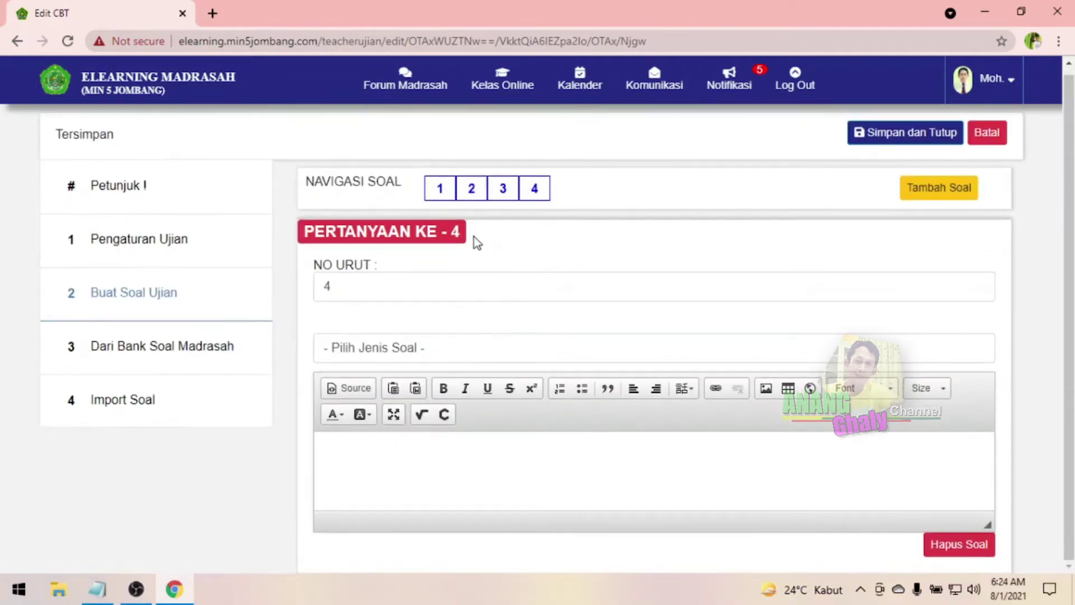
Set the question type of question 4 to Short Answer.
click(421, 347)
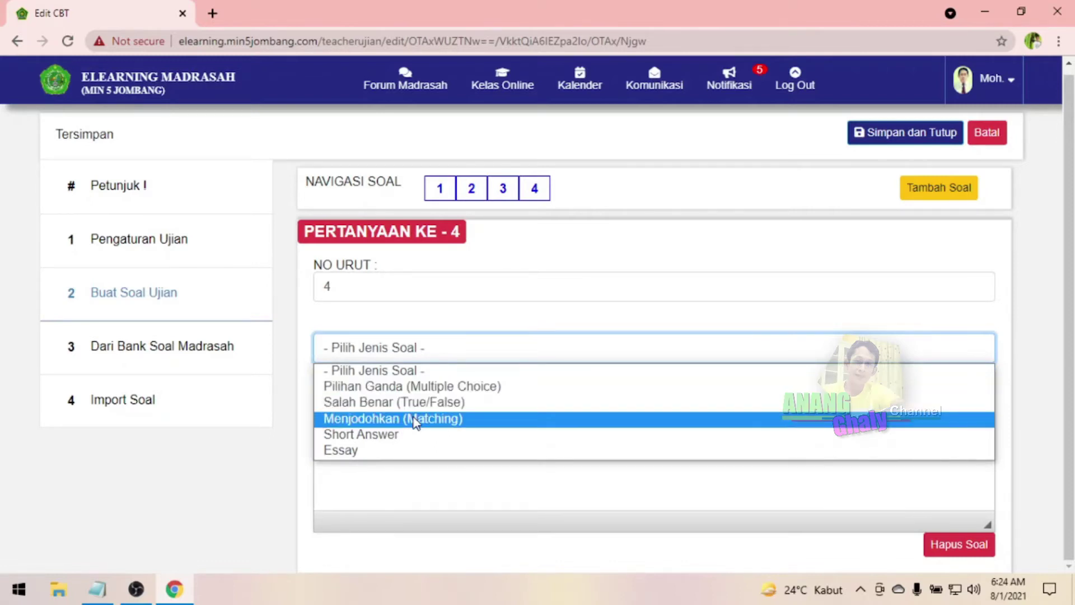
click(401, 434)
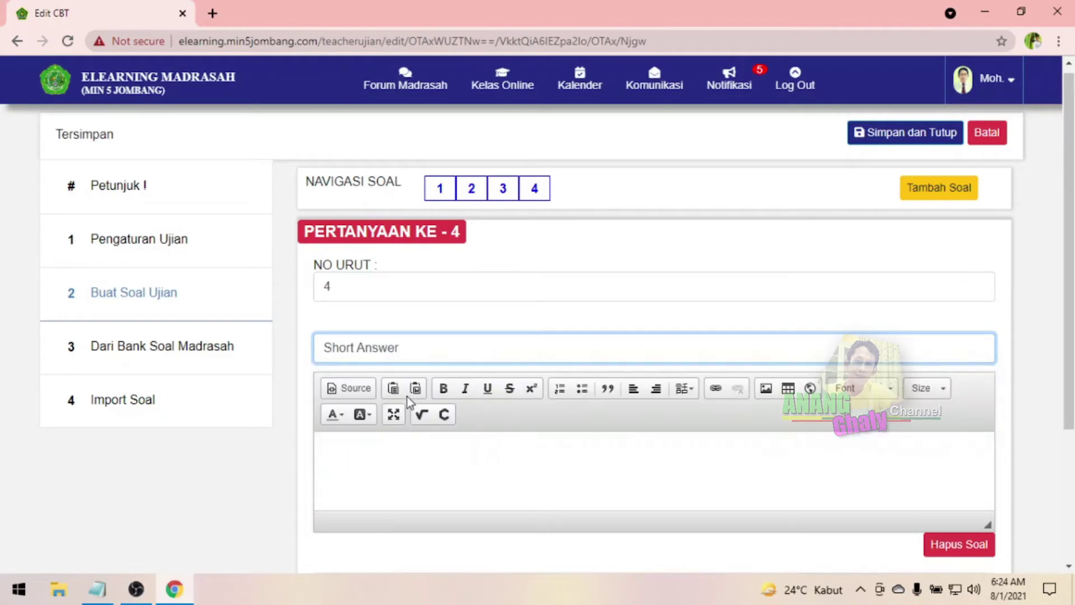
Write question 4 as "Diantara binatang ternak yang halal biasa kita gunakan untuk qurban adalah" with the answer "Sapi, kerbau, kambing, kudu".
scroll(426, 386, down, 3)
click(392, 282)
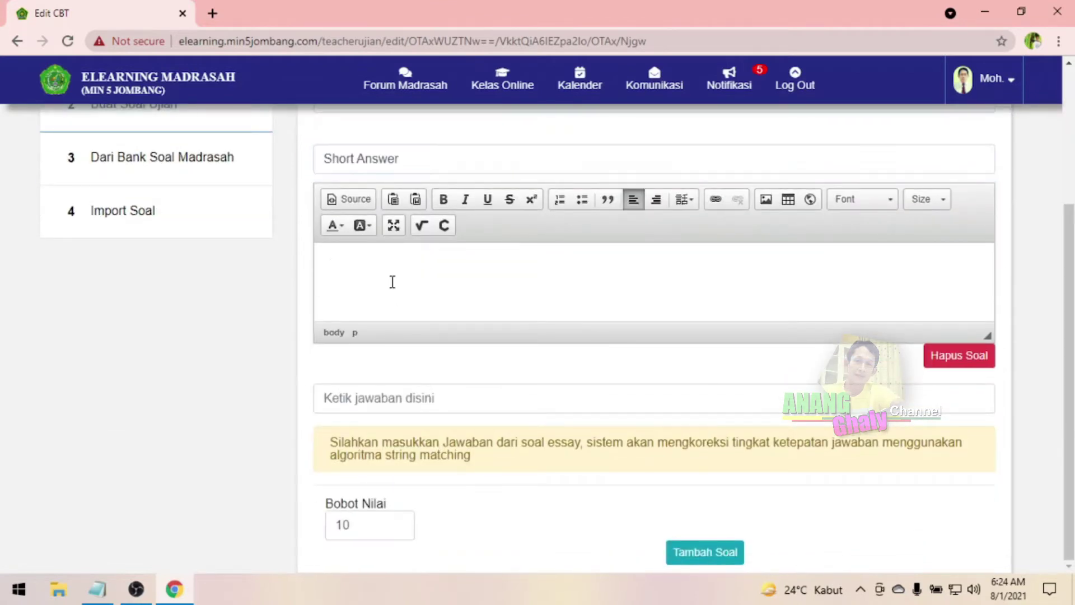
text(Diantara binatang ternak yang halalbiasa)
key(Left)
key(Left)
key(Left)
key(Left)
key(Left)
text(halal)
key(ctrl+a)
text(Diantara binatang ternak yang halal)
key(Left)
key(Left)
key(Left)
key(Left)
key(Left)
key(Left)
key(Left)
key(Left)
key(Left)
key(Left)
key(End)
key(BackSpace)
key(BackSpace)
key(BackSpace)
key(BackSpace)
key(BackSpace)
text(biasa kita gunakan untuk qurban adalah)
click(360, 402)
text(Sapi, kerbau, kambing, kudu,)
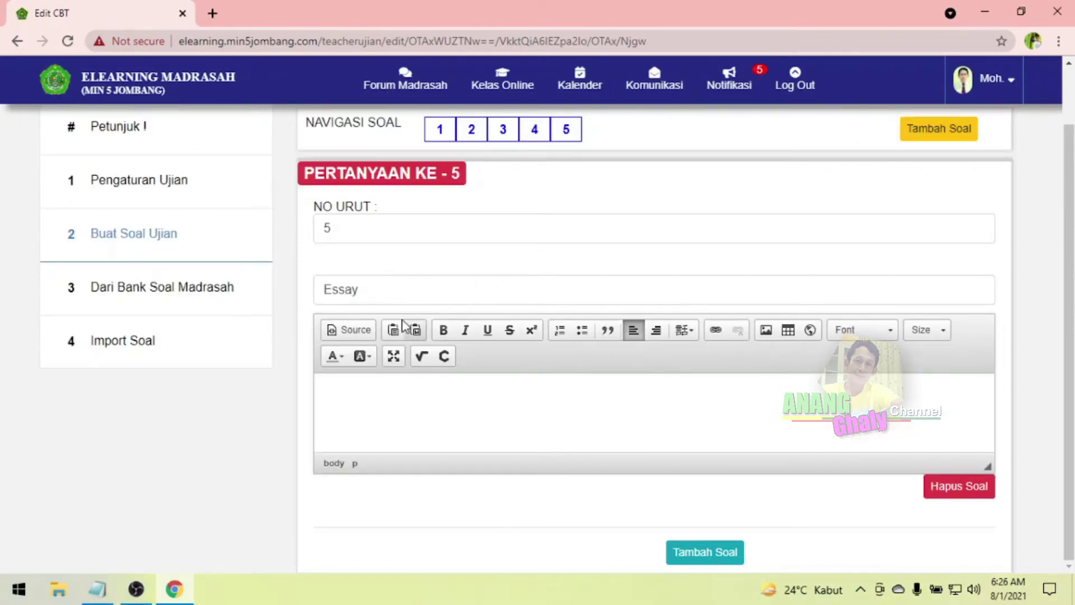
Set question 5's type to Essay and enter "Jelaskan arti dari binatang halal. Serta sebutkan 2 jenis binatangnya!".
click(386, 300)
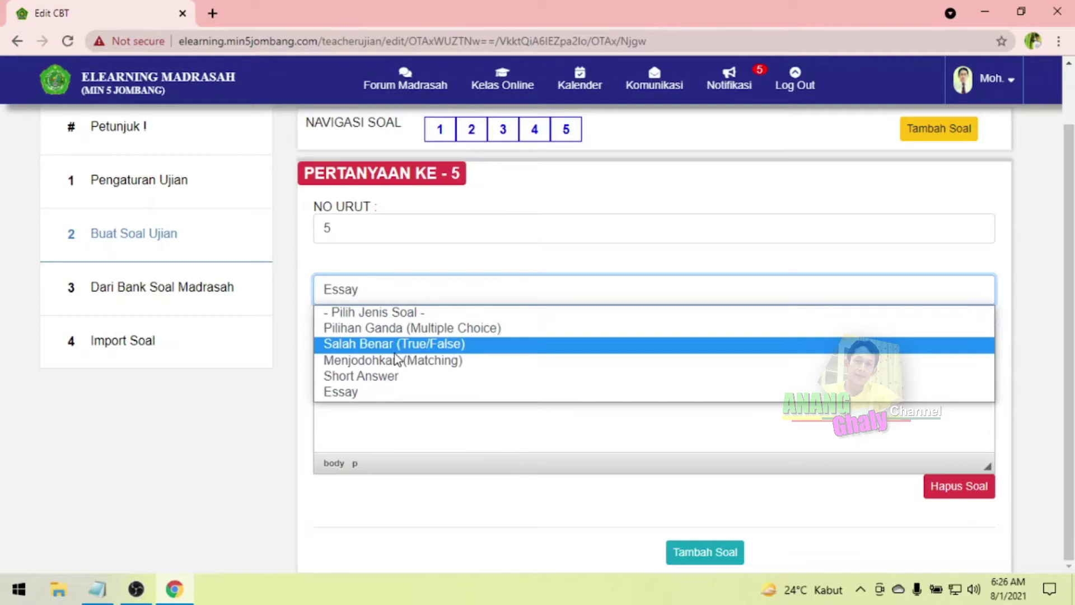
click(369, 395)
click(372, 393)
text(Jelaskan arti dari)
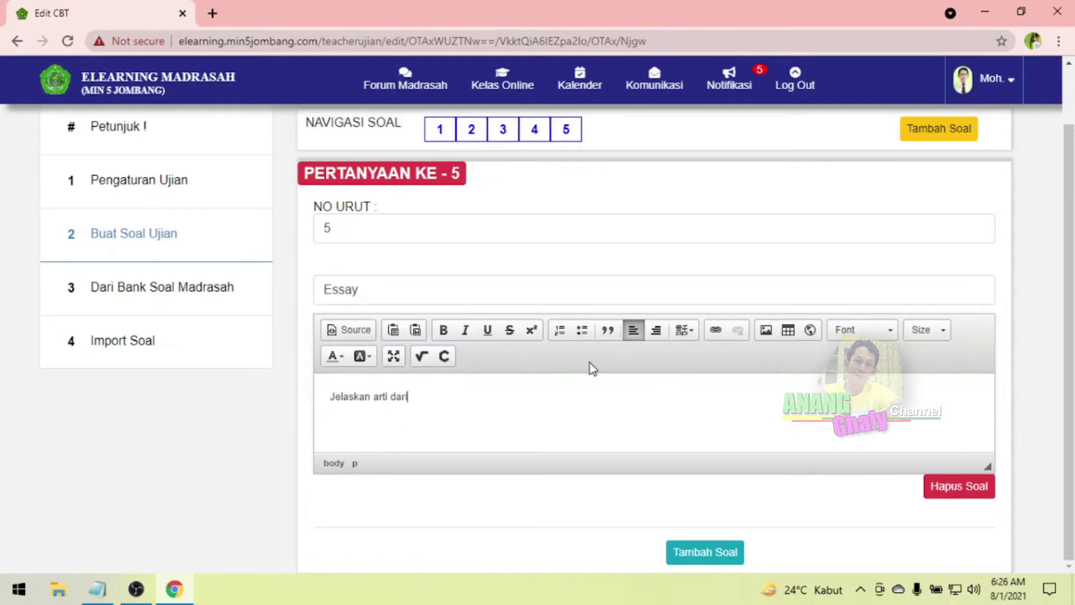
text( binatang halal)
text(. Serta sebutkan 2 jenis binatangnya!)
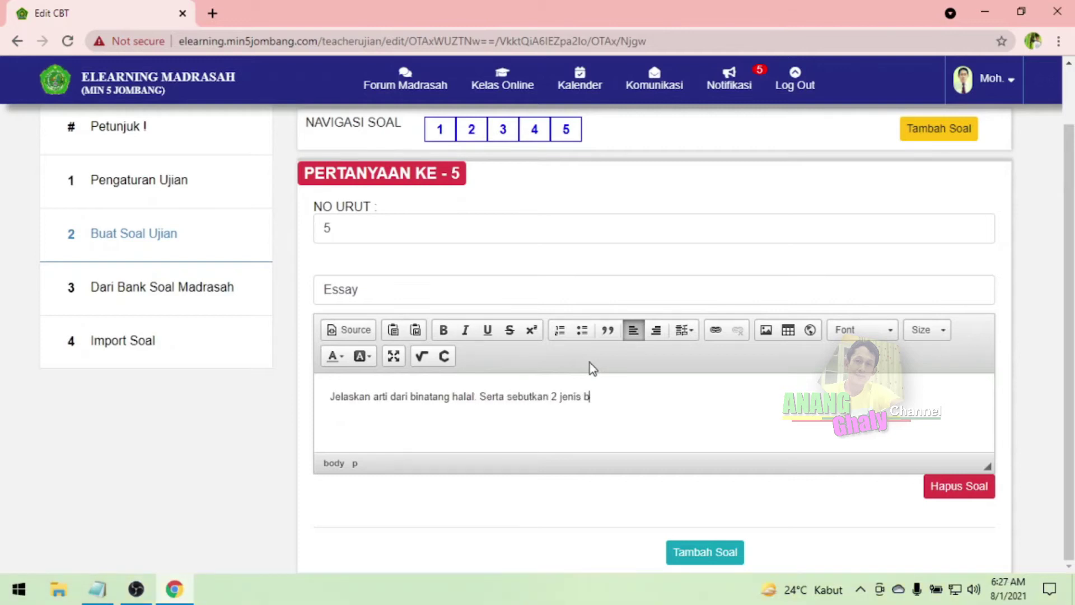
Save and close the exam with its five questions, confirming the save.
scroll(799, 483, up, 1)
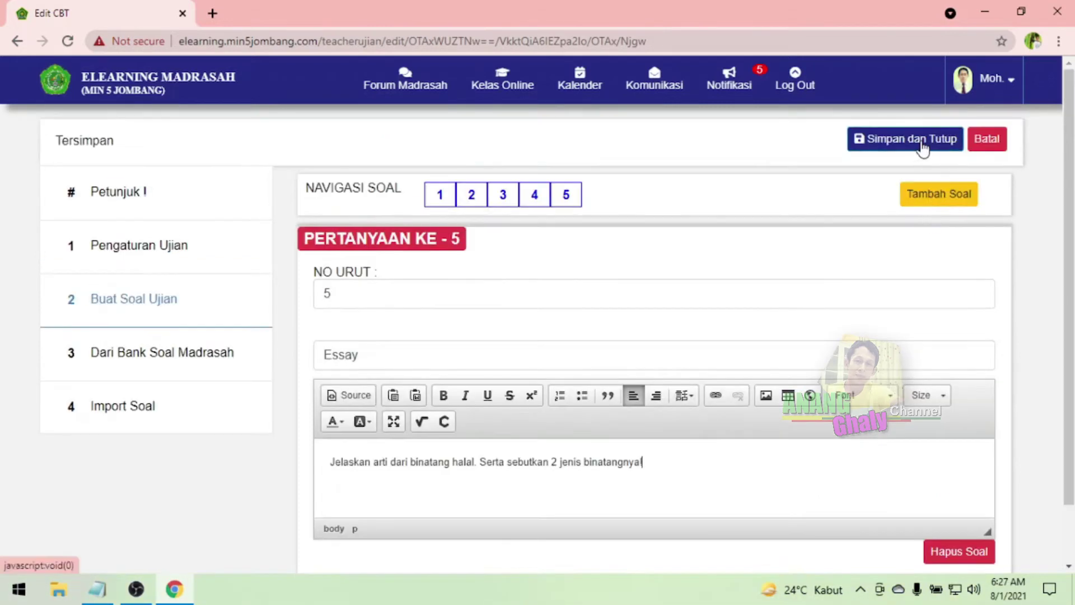
click(923, 146)
click(563, 221)
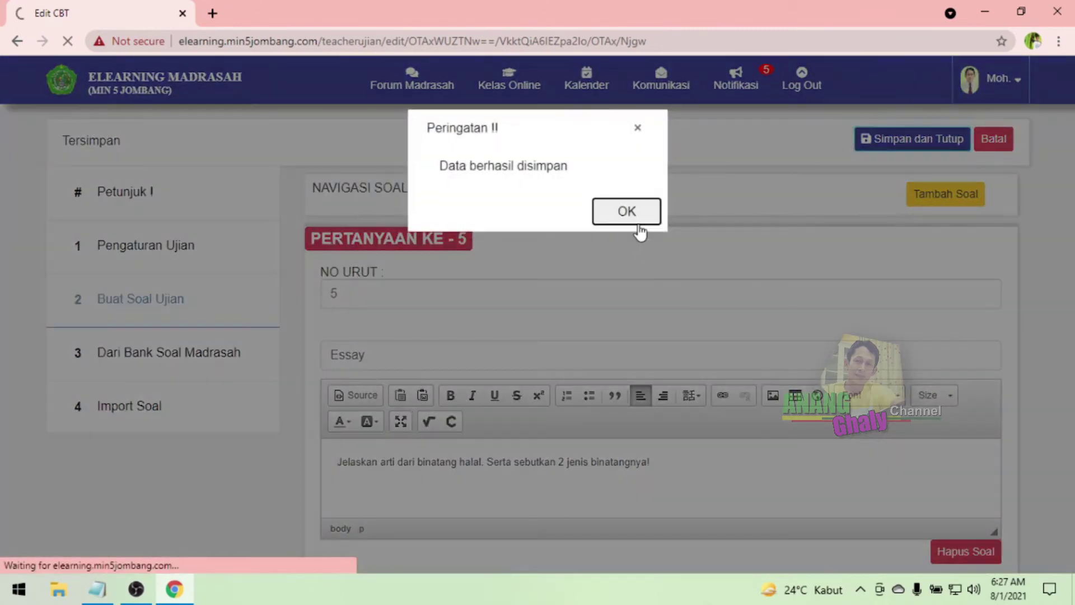
click(630, 215)
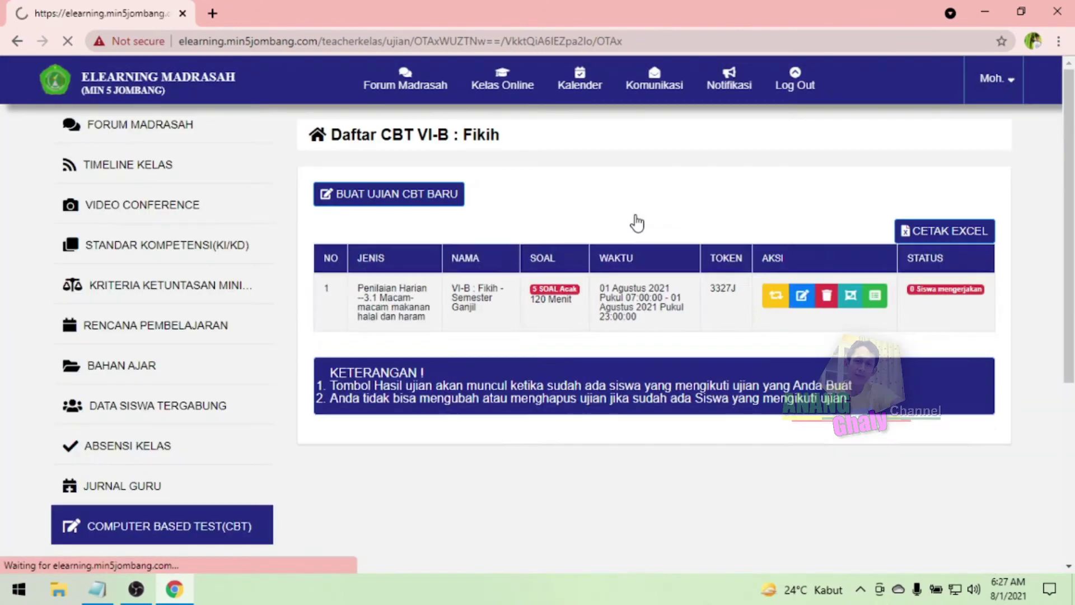
Preview the Fikih exam, check the wording and options of questions 1 to 3, and end the simulation.
click(783, 311)
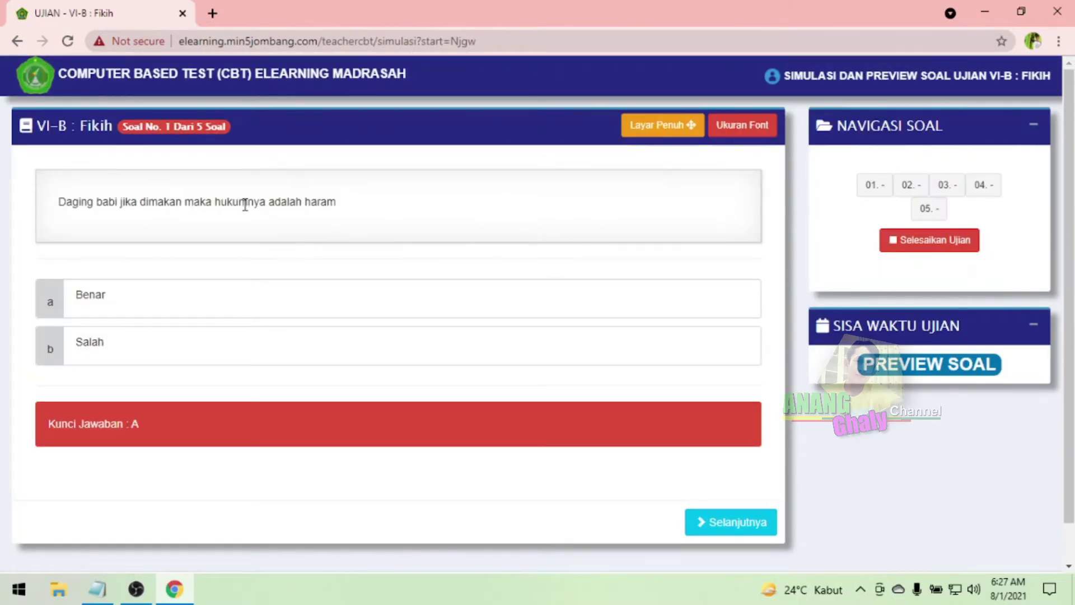
click(905, 190)
scroll(207, 263, down, 2)
scroll(149, 242, up, 1)
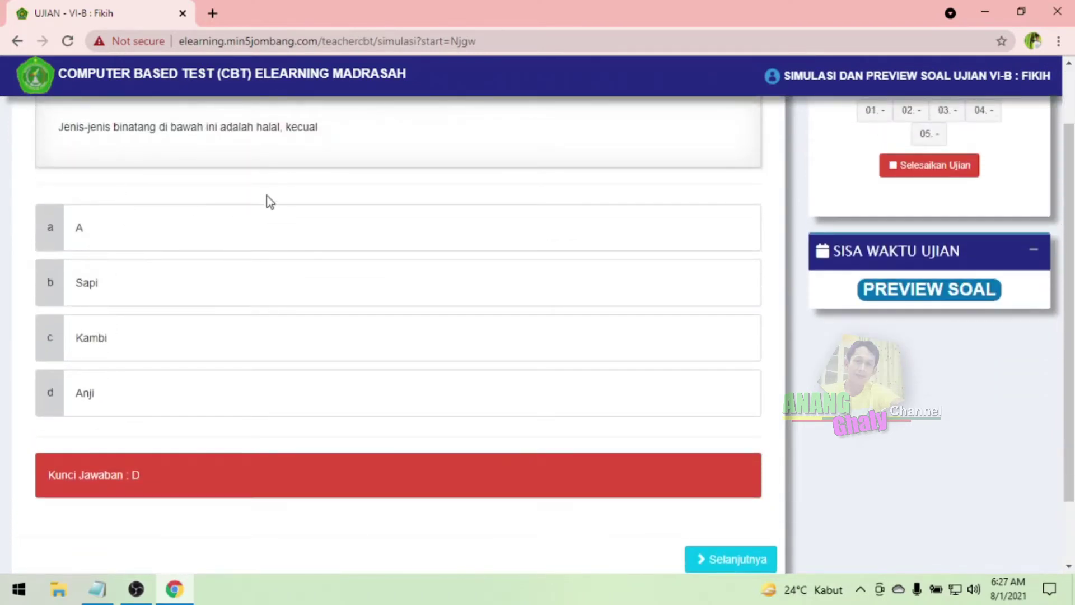
scroll(768, 192, up, 2)
click(941, 182)
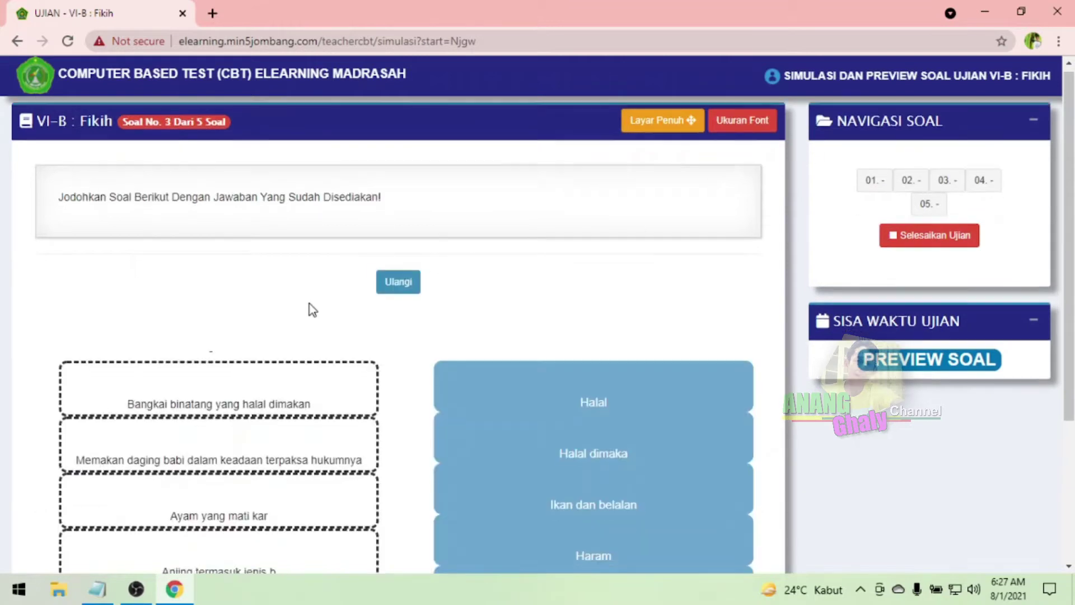
scroll(313, 309, down, 3)
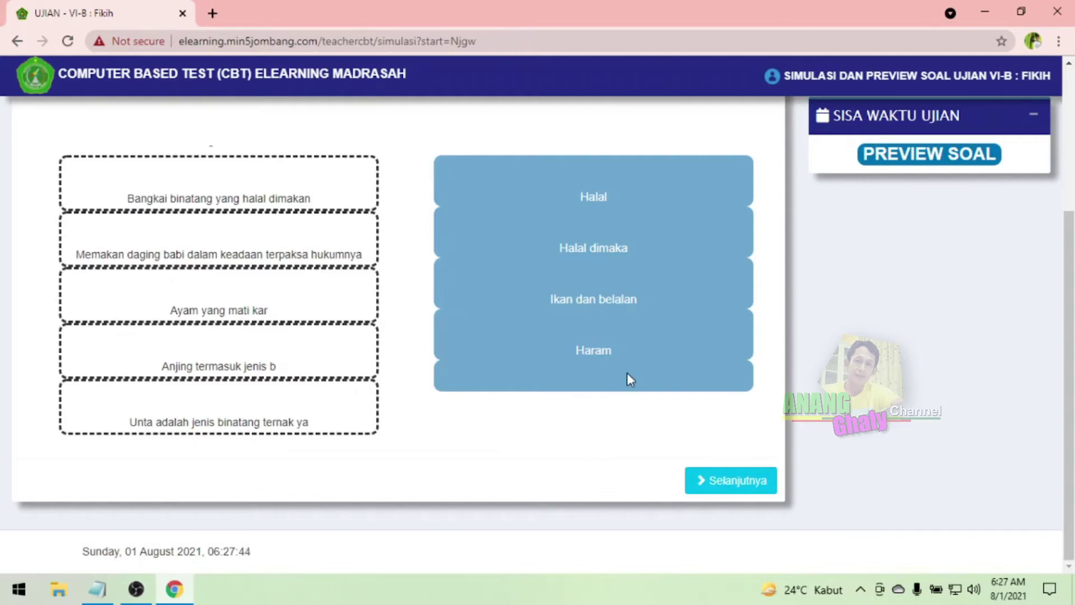
scroll(627, 379, up, 5)
click(952, 241)
click(538, 361)
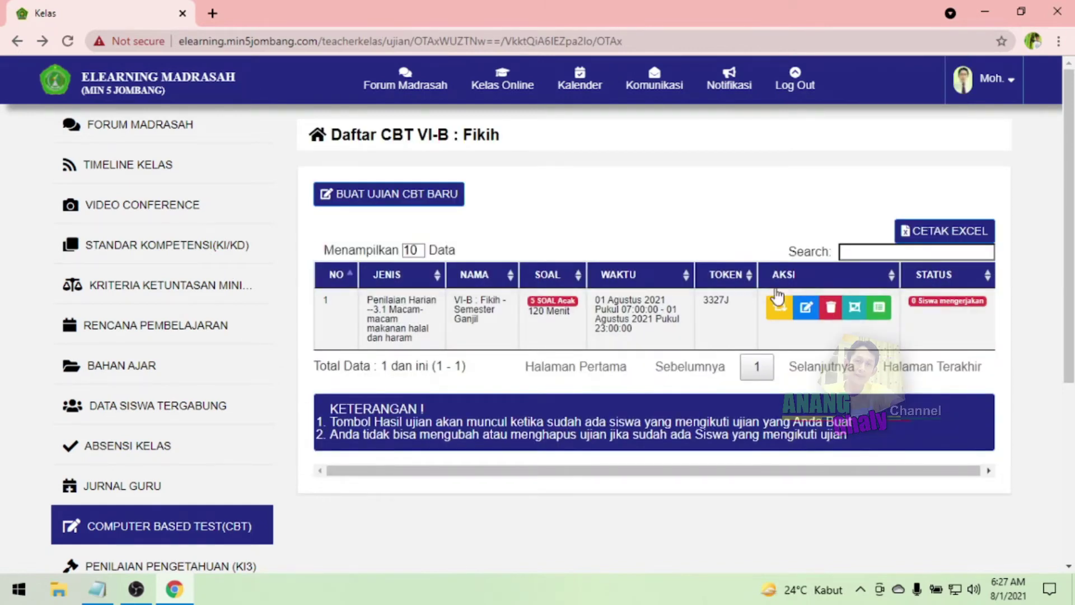
Open the Fikih exam for editing and review the true/false statement in question 1.
click(806, 308)
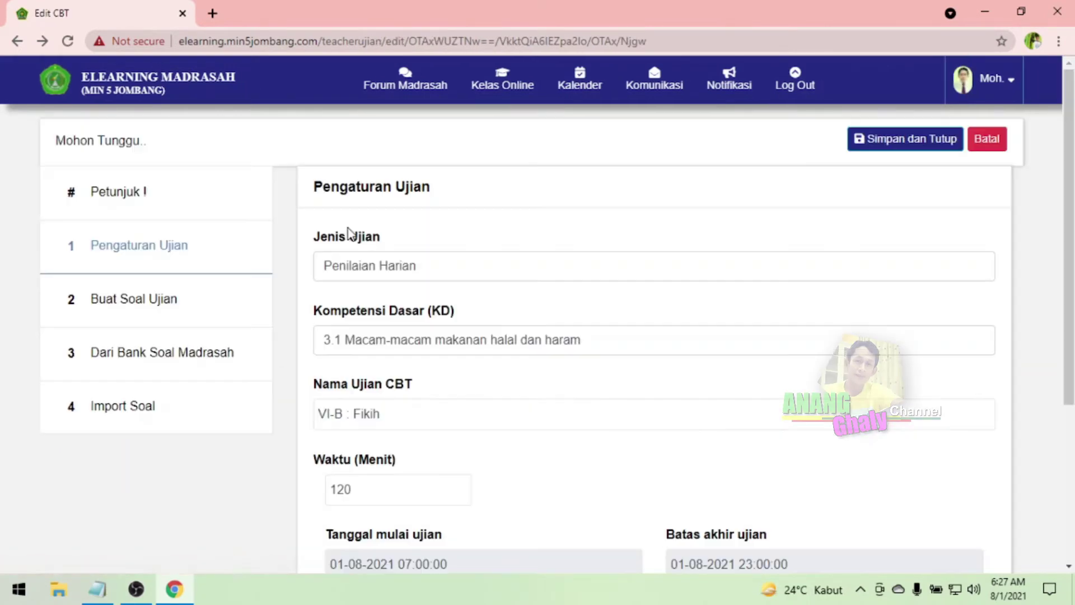
scroll(228, 300, down, 3)
click(163, 164)
scroll(496, 365, down, 3)
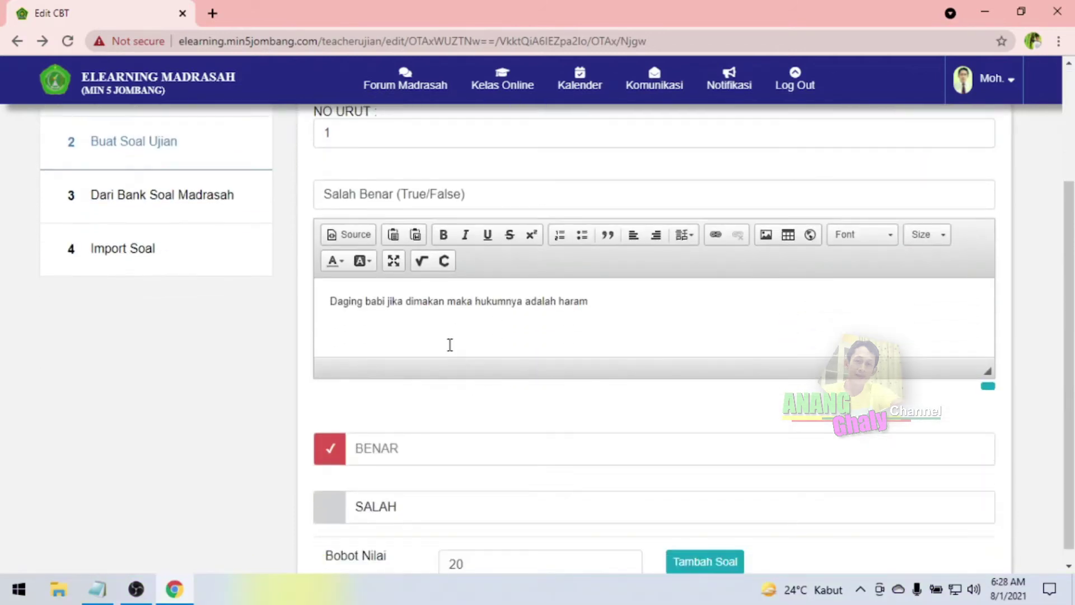
Complete question 2 as "Jenis-jenis binatang di bawah ini adalah halal, kecuali ..." with option A "Ayam", and check its other options.
scroll(455, 337, down, 1)
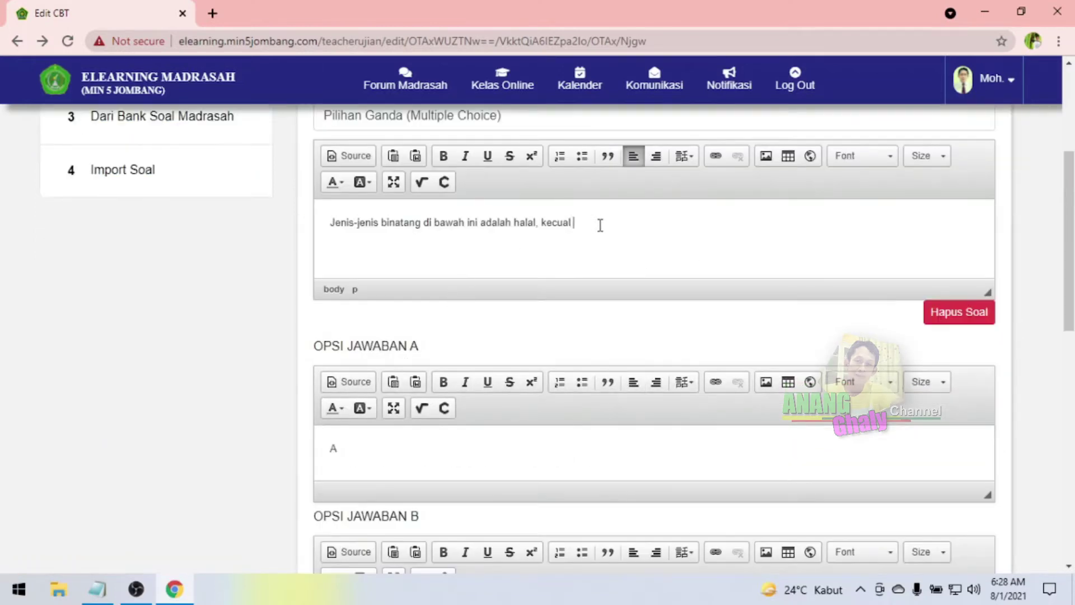
scroll(597, 223, down, 9)
scroll(440, 320, up, 3)
scroll(449, 318, down, 6)
scroll(386, 324, up, 15)
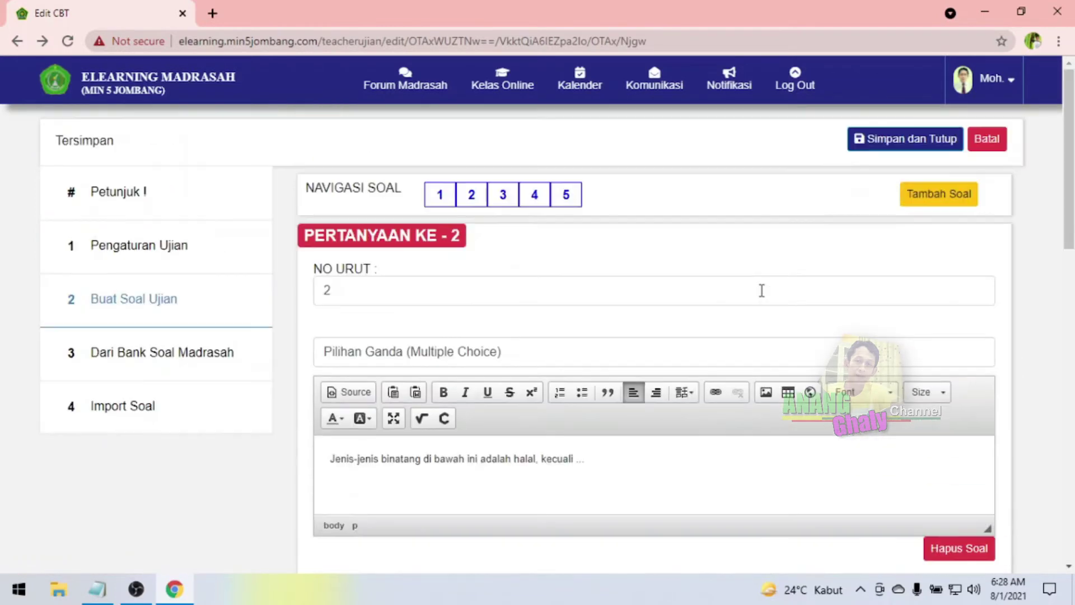
Save and close the exam with the corrected multiple-choice question.
click(948, 155)
click(551, 218)
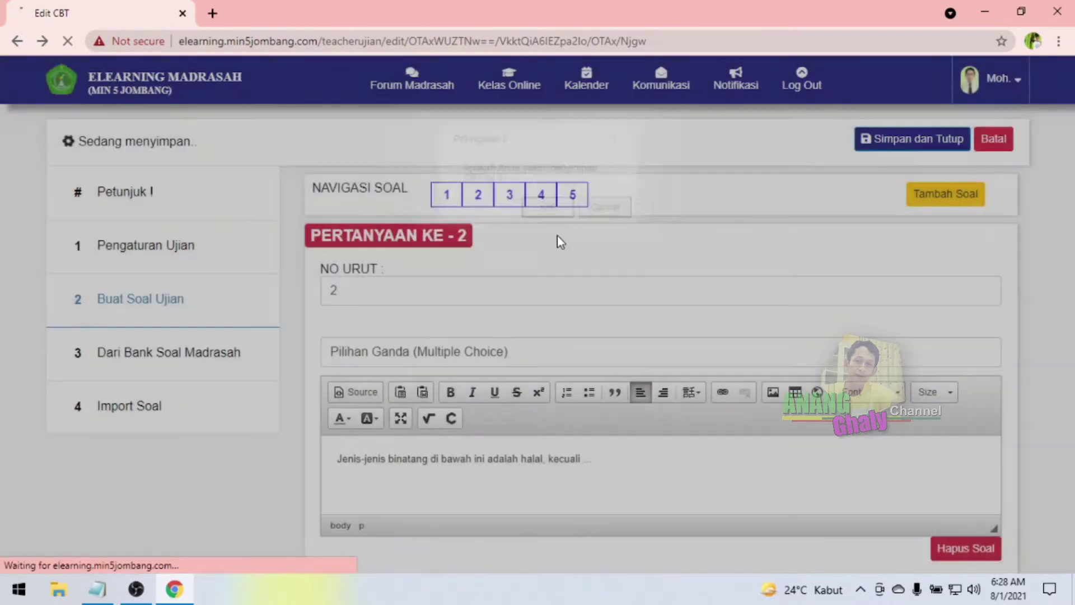
click(599, 219)
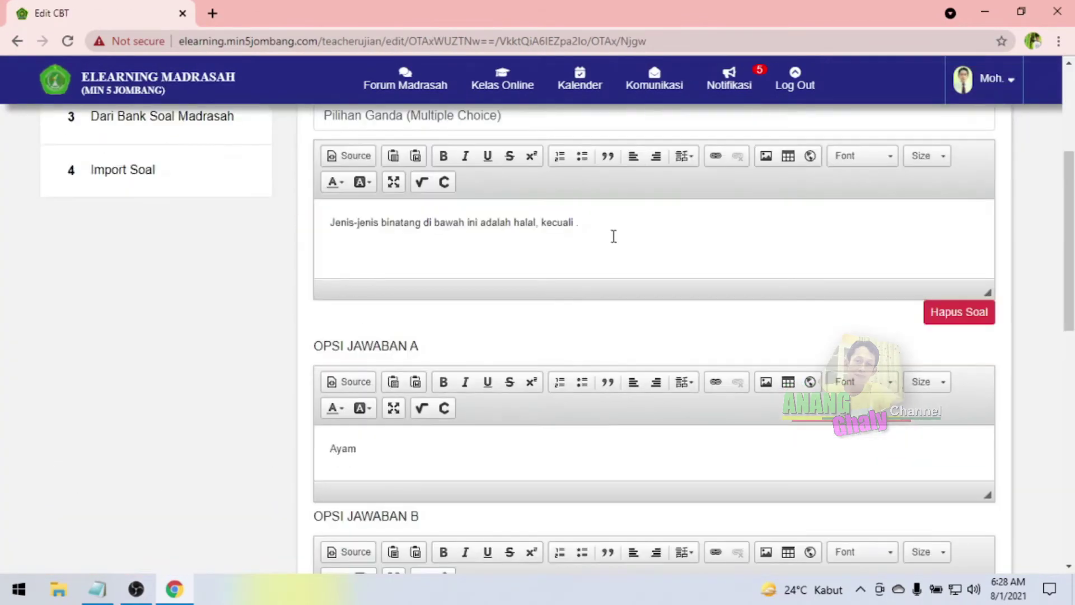
In matching question 3, end prompt B with "hukumnya" and complete pair C as "Ayam yang mati karena terjatuh hukumnya" with "Haram dimakan".
scroll(614, 235, down, 3)
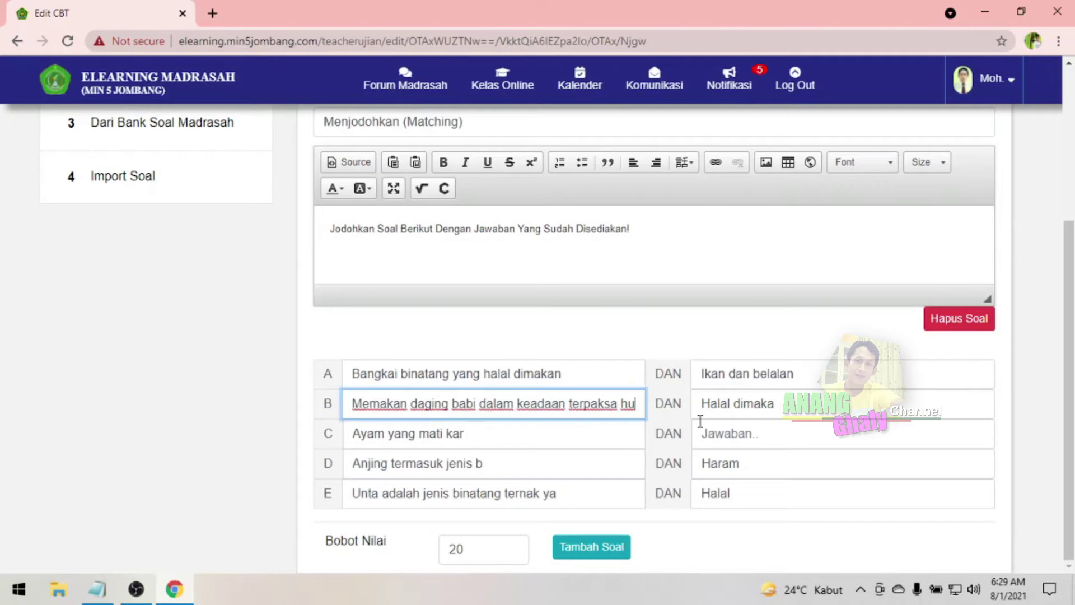
text(kumnya)
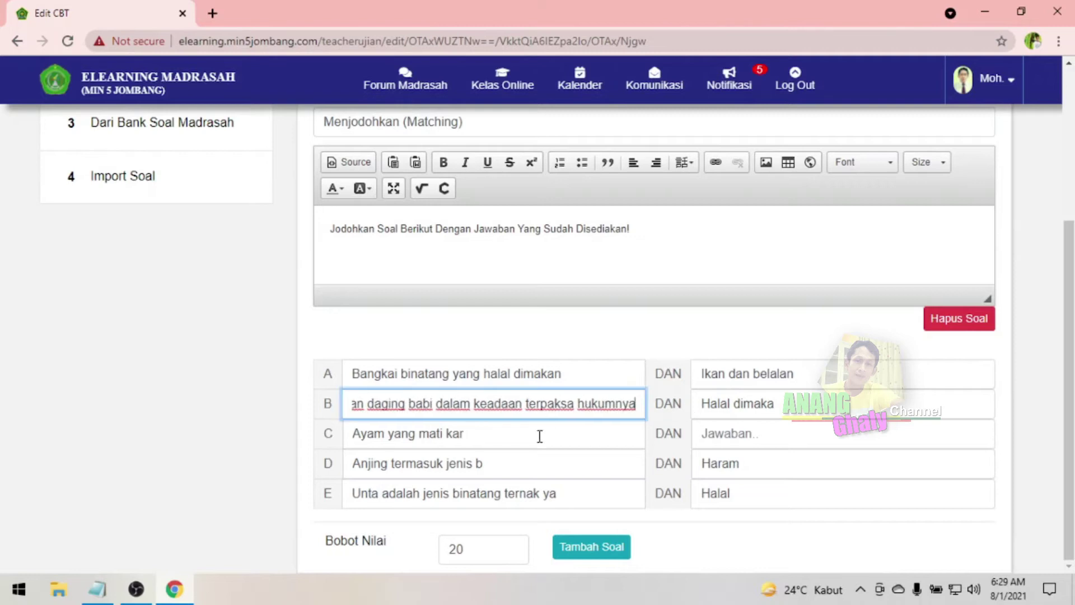
click(537, 434)
text(ena terjatuh hukumnya)
click(726, 434)
click(734, 470)
Complete prompt D as "Anjing termasuk jenis binatang yang najis" and replace its answer with "Untuk kita pegang".
click(523, 463)
text(inatang yang najis)
click(750, 465)
key(BackSpace)
key(BackSpace)
key(BackSpace)
key(BackSpace)
key(BackSpace)
text(Untuk kita pegang)
Complete prompt E about the camel's breeding country and replace its answer with "Saudi Arabia atau tanah Arab".
click(593, 496)
click(593, 531)
click(765, 492)
key(BackSpace)
key(BackSpace)
key(BackSpace)
key(BackSpace)
key(BackSpace)
text(Sa)
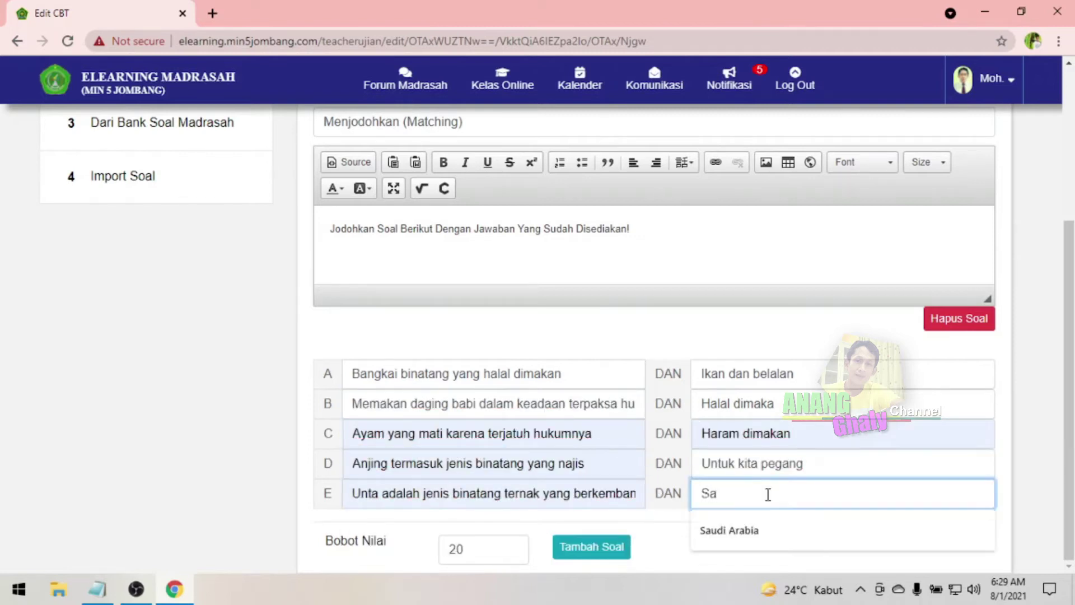
click(775, 529)
text(atau tanah Arab)
Save and close the exam with the corrected matching pairs.
scroll(907, 283, up, 5)
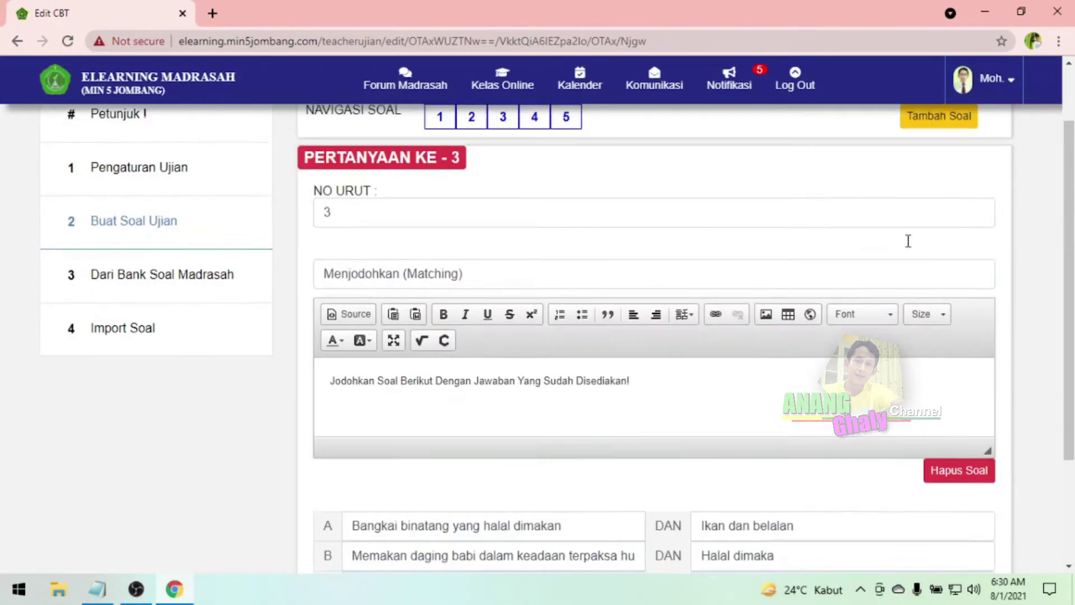
click(907, 138)
click(550, 222)
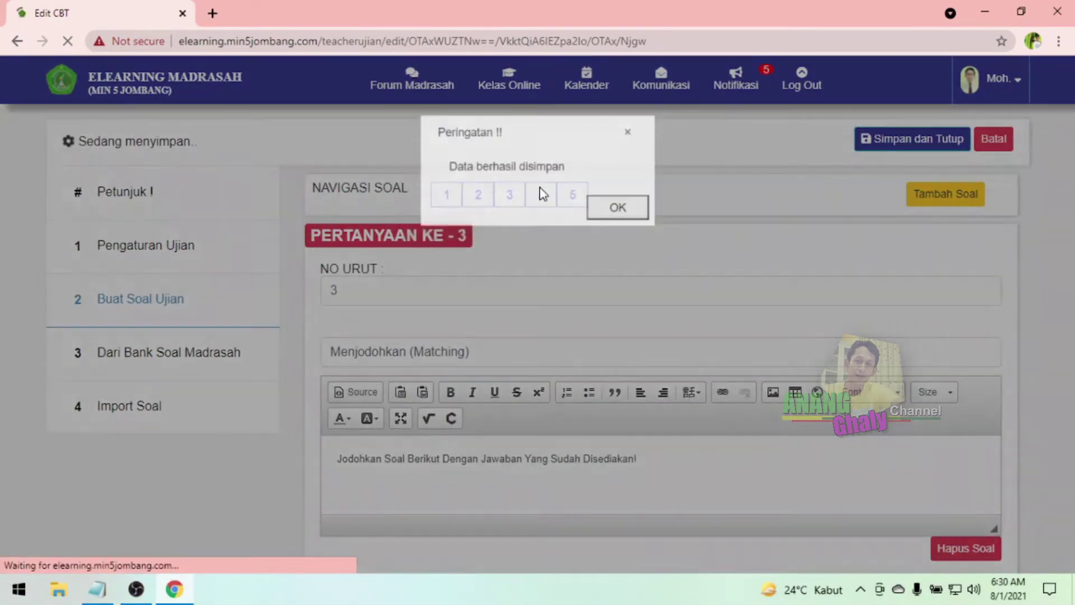
click(626, 214)
Reopen the exam for editing and bring up the pairs of matching question 3.
click(807, 307)
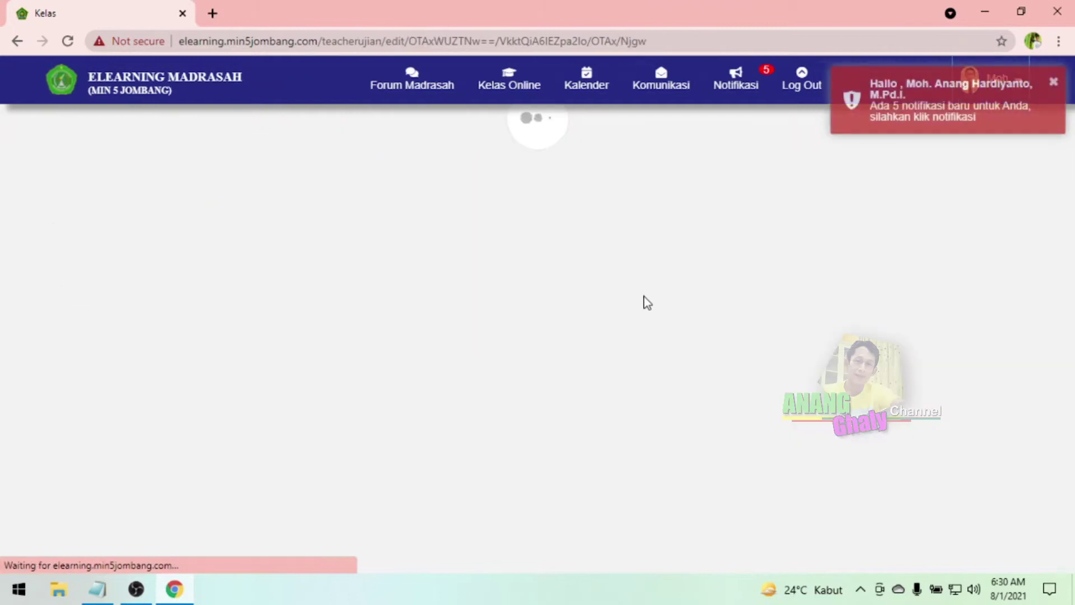
click(168, 299)
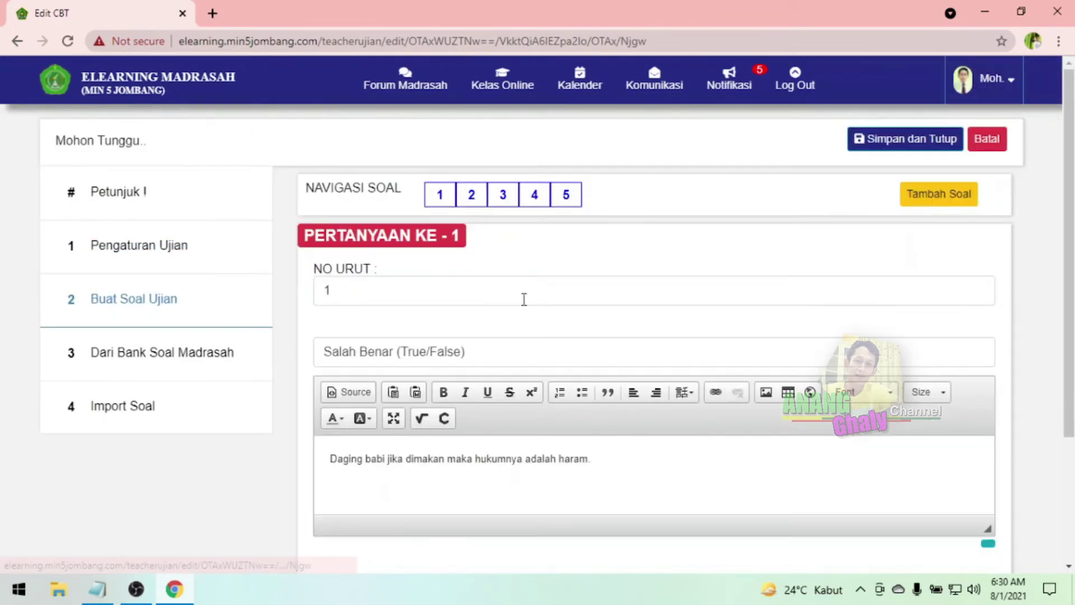
click(501, 194)
scroll(582, 296, down, 4)
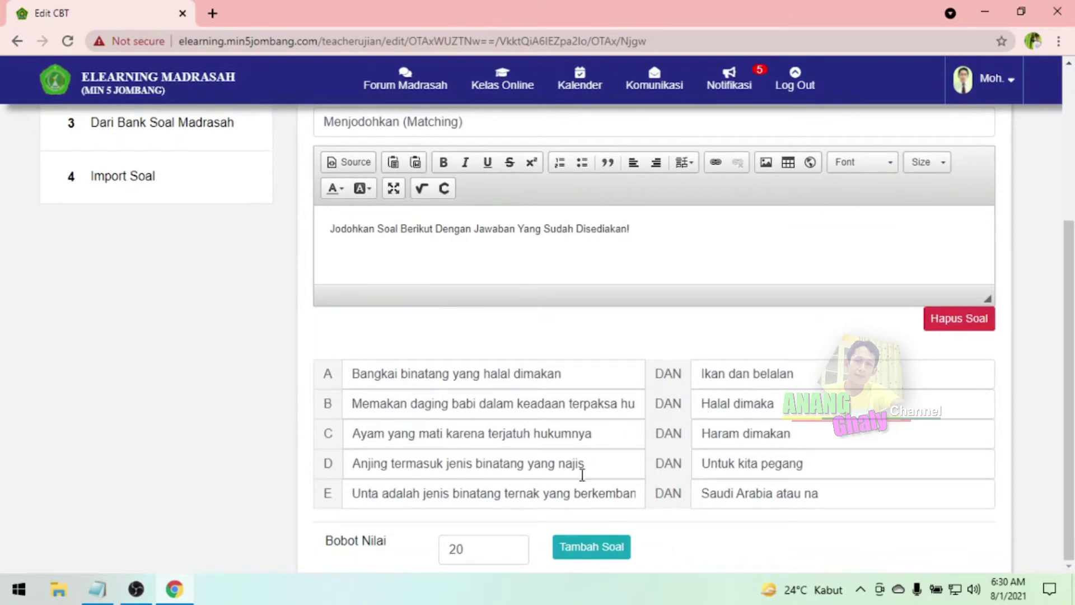
Correct pair B's answer to "Halal dimakan" and pair E's answer to "Saudi Arabia atau negara Arab".
click(575, 383)
click(616, 400)
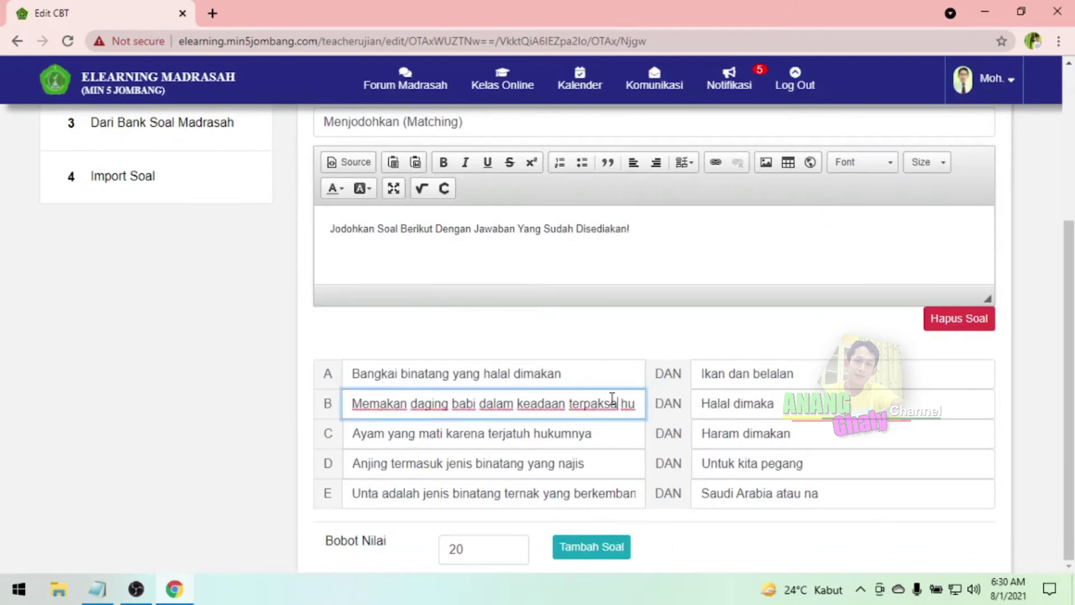
click(779, 404)
text(n)
click(840, 487)
text(negara Arab)
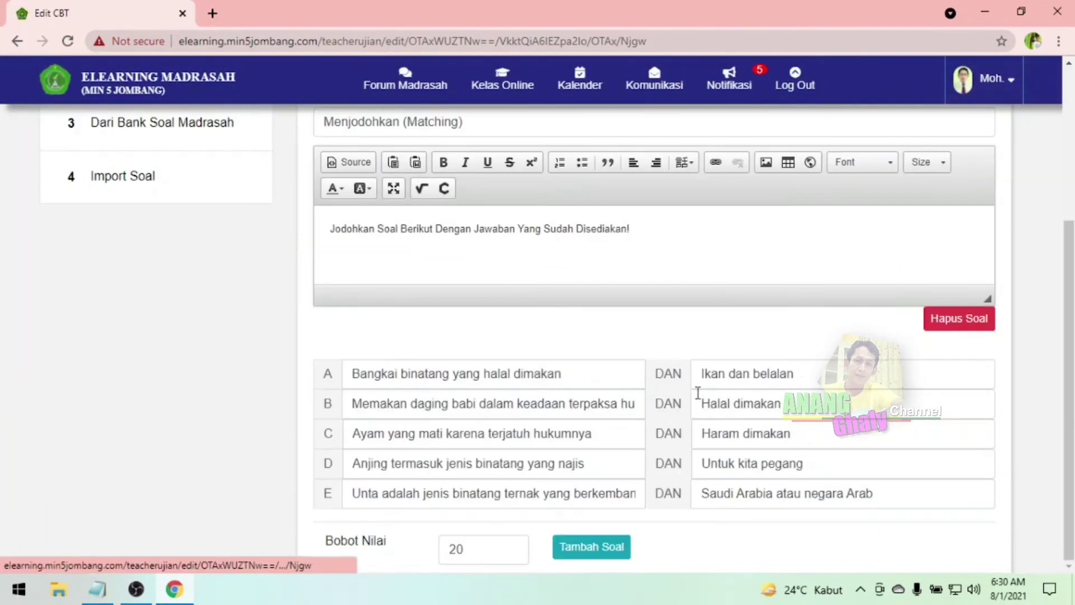
Complete short-answer question 4 as "Diantara binatang yang halal dimakan adalah ...".
scroll(661, 492, up, 4)
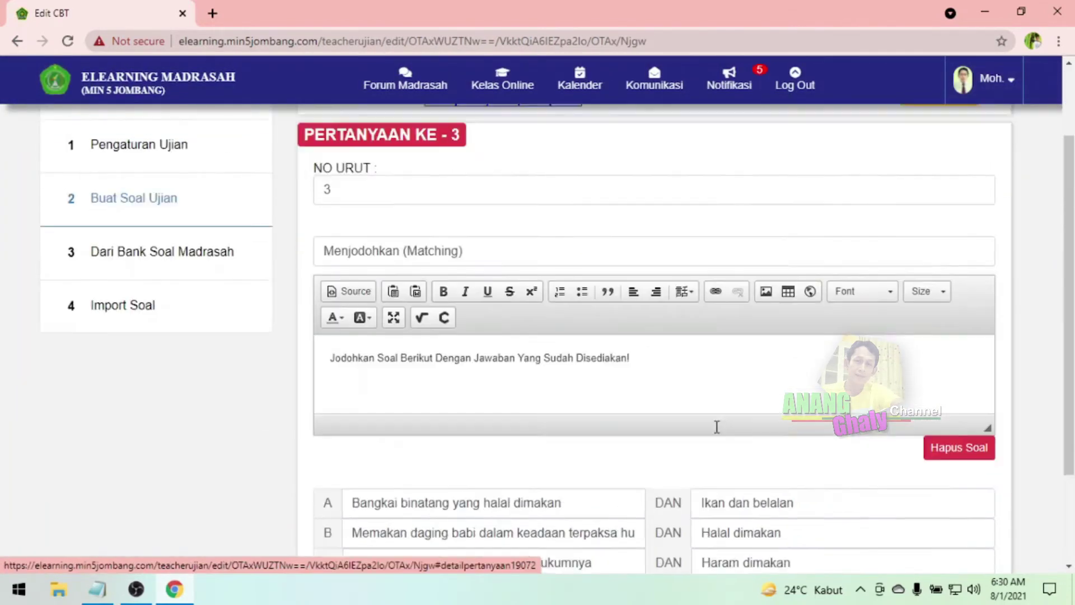
click(535, 196)
scroll(542, 282, down, 3)
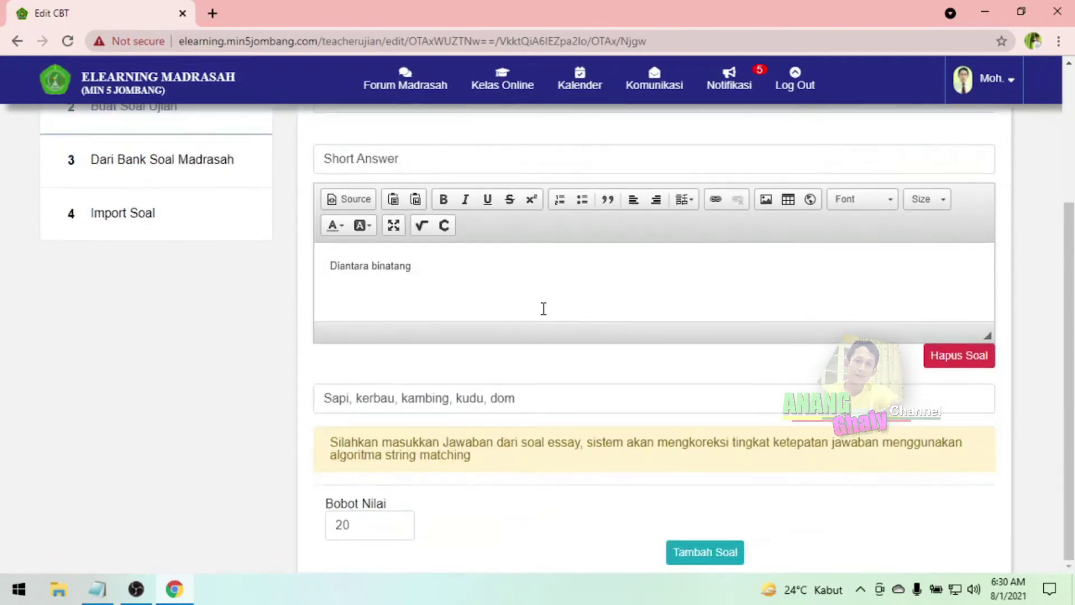
click(444, 265)
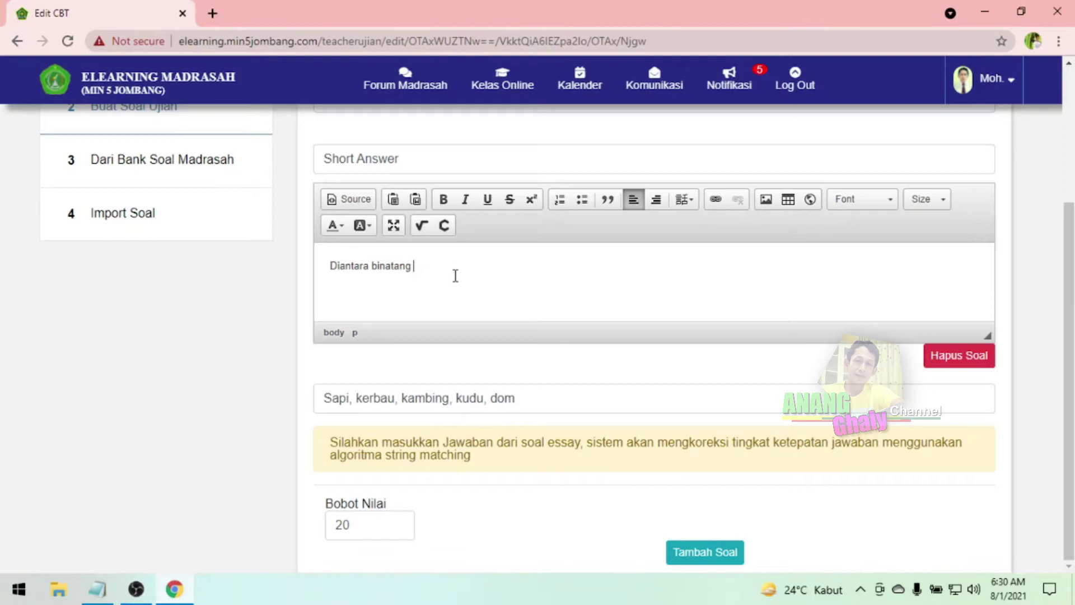
text(yang halal dimakan adalah ...)
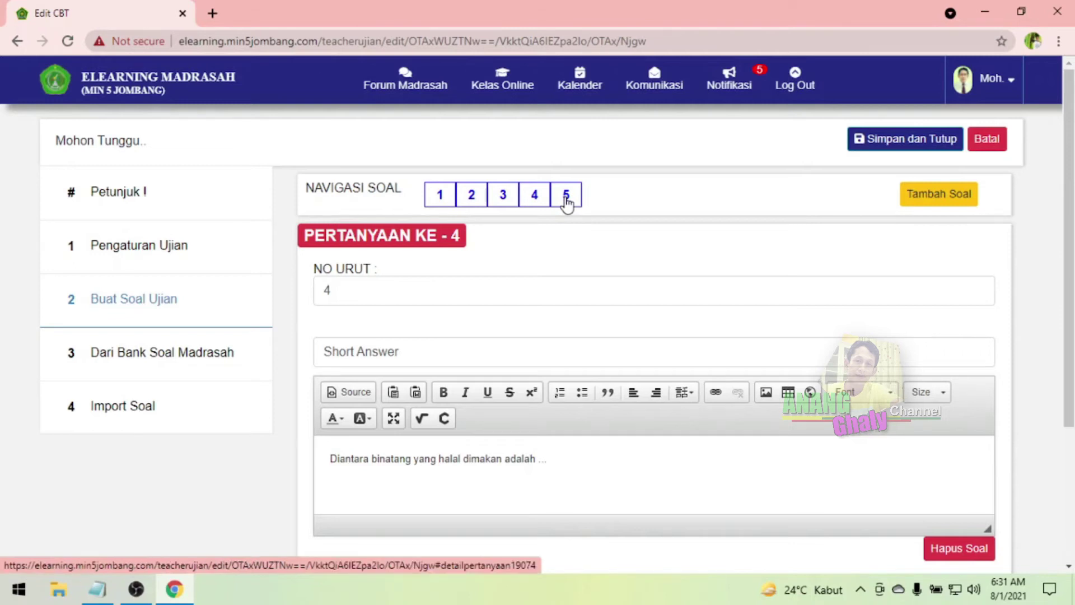
Reword essay question 5 as "Jelaskan arti dari binatang halal. Serta sebutkan 2 jenis contoh binatangnya.".
click(566, 196)
key(BackSpace)
key(BackSpace)
key(BackSpace)
key(BackSpace)
key(BackSpace)
text(. Serta sebutkan 2 jenis contoh binatangnya.)
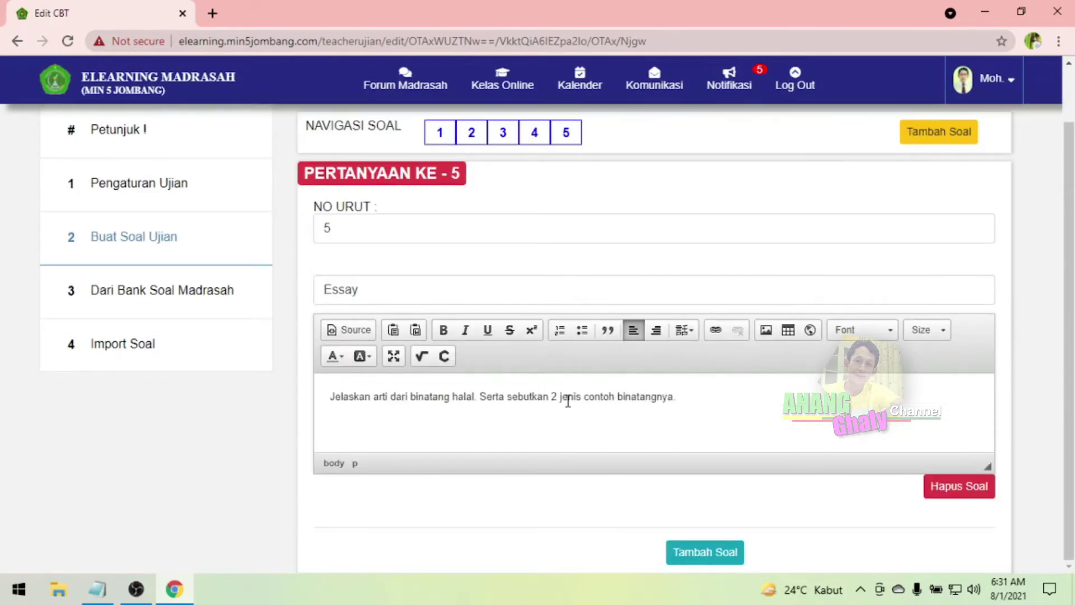
Reword essay question 5 as "Jelaskan arti dari makanan halal dan makanan haram, serta sebutkan masing-masing 2 contohnya.".
key(ctrl+z)
key(ctrl+z)
key(ctrl+z)
key(ctrl+z)
key(ctrl+z)
key(ctrl+z)
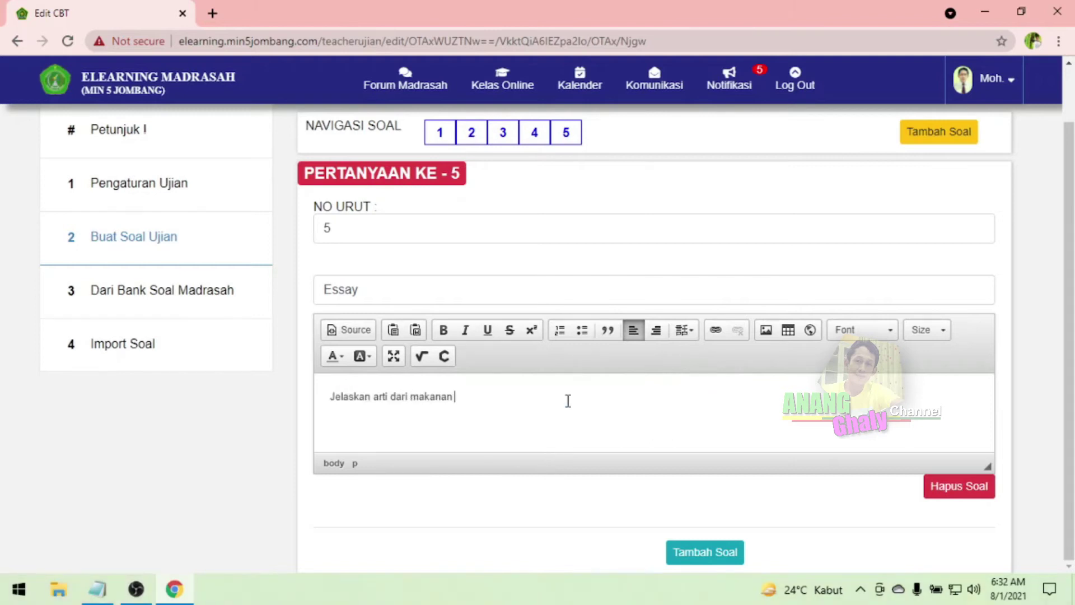
text(halal dan makanan haram, serta sebutkan masing-masing 2 conto)
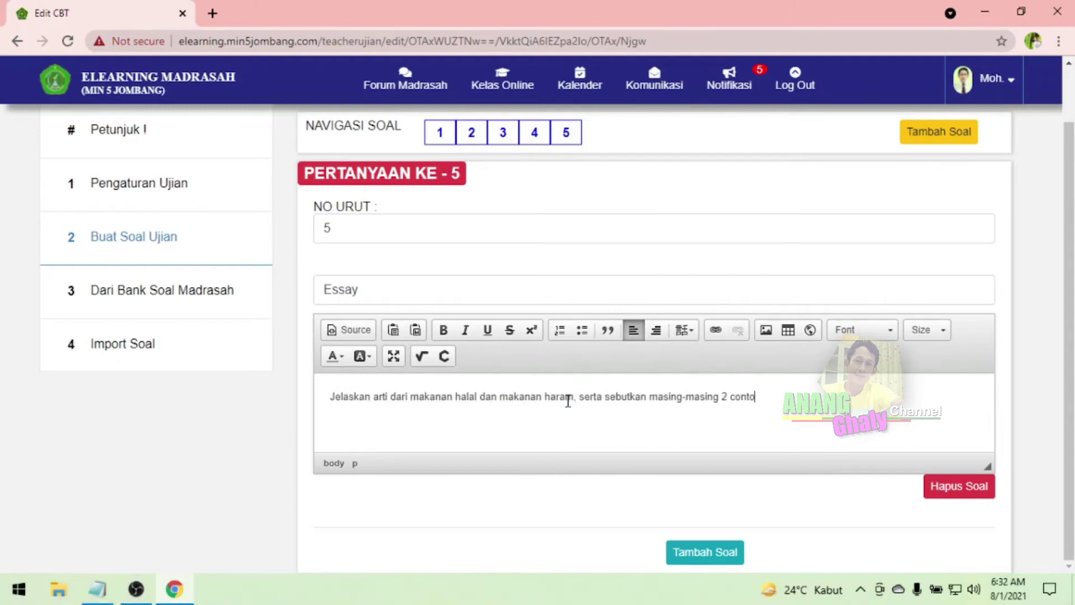
text(hnya.)
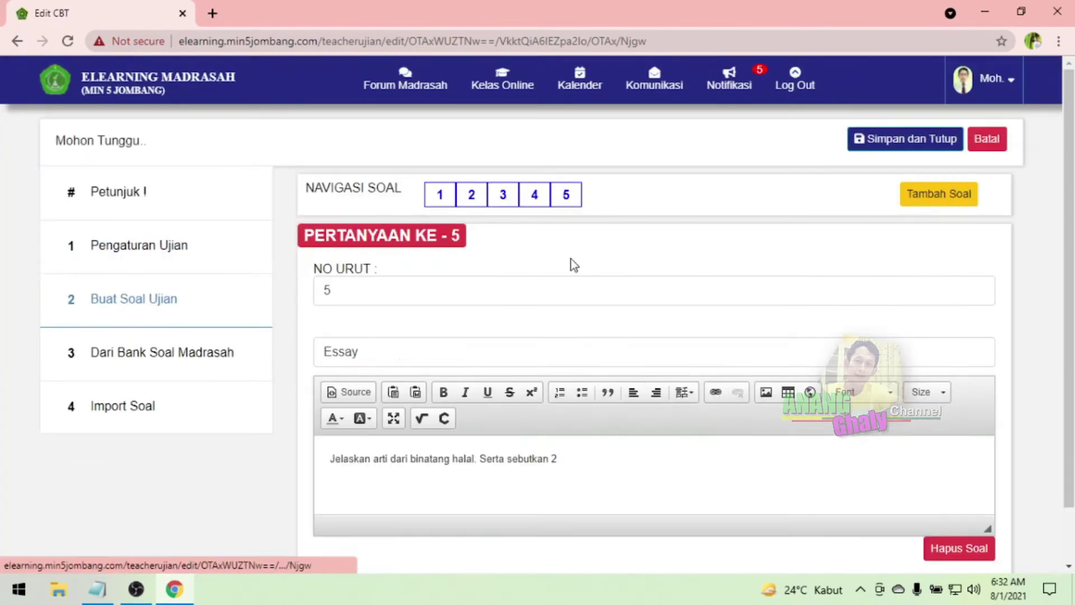
Reword essay question 5 as "Jelaskan arti dari makanan halal dan haram, serta sebutkan 2 contohnya masing-masing!" and save.
click(625, 454)
key(BackSpace)
key(BackSpace)
key(BackSpace)
key(BackSpace)
key(BackSpace)
key(BackSpace)
key(BackSpace)
key(BackSpace)
key(BackSpace)
key(BackSpace)
key(BackSpace)
key(BackSpace)
key(BackSpace)
key(BackSpace)
key(BackSpace)
key(BackSpace)
key(BackSpace)
key(BackSpace)
key(BackSpace)
key(BackSpace)
text(makanan halal dan haram, serta )
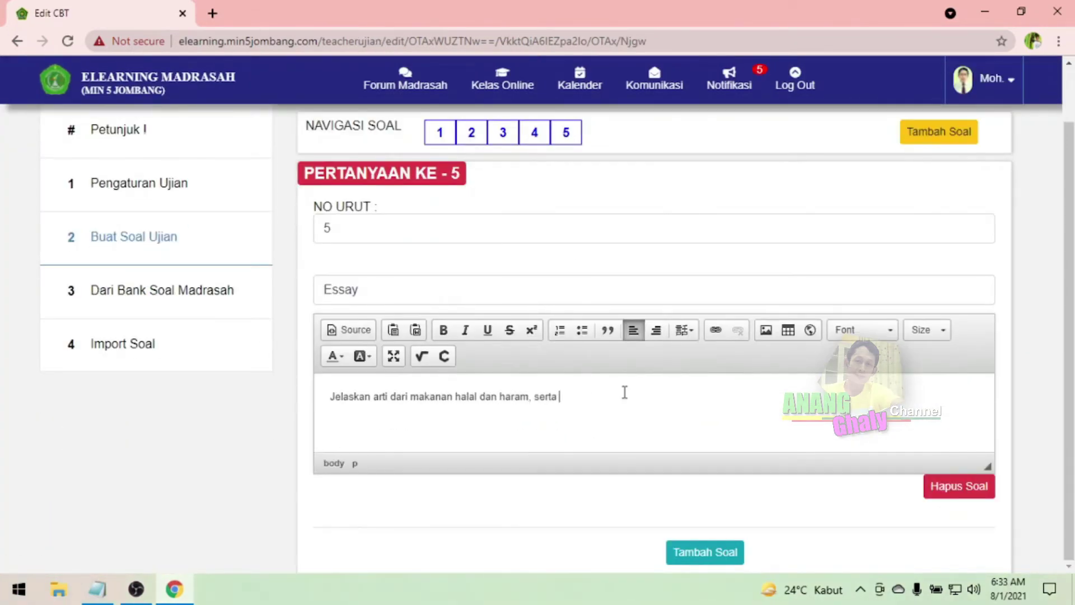
text(sebutkan 2 contohnya masing-masing!)
click(856, 138)
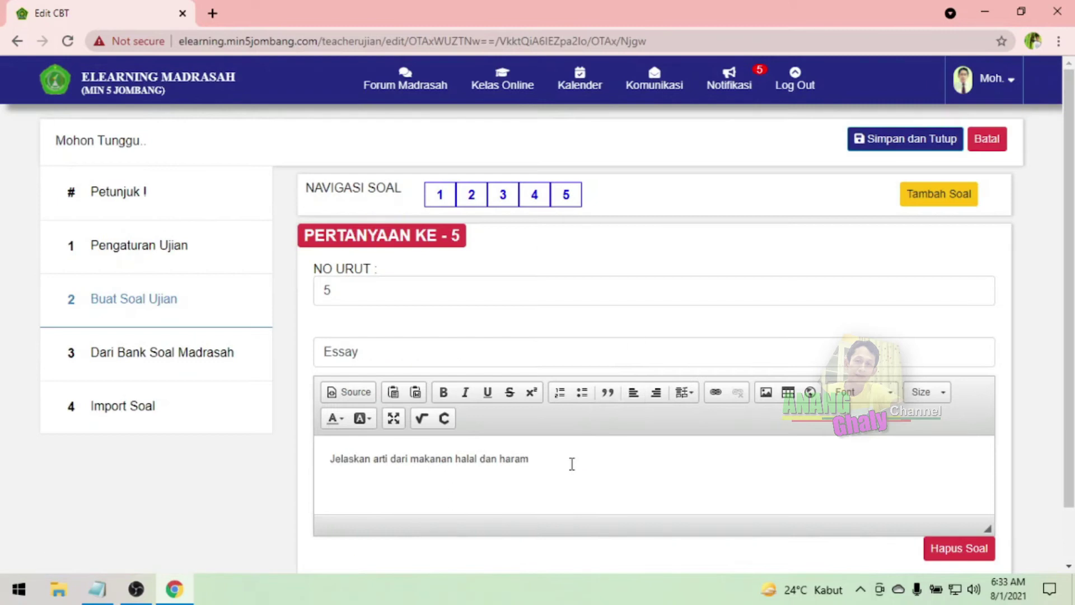
Extend essay question 5 with ", serta sebutkan 2 contohnya dari masing-masing!" and save and close the exam.
text(, serta sebutkan 2 contohnya dari masing-masing!)
click(906, 139)
click(546, 218)
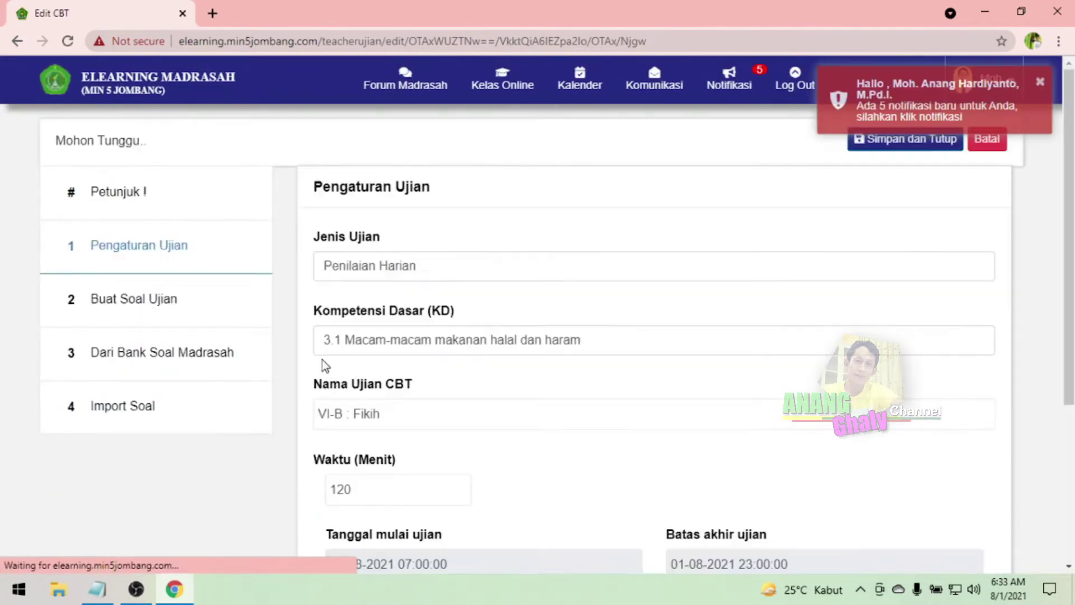
Check the question text, marked answer and score weight of true/false question 1 in the exam editor.
scroll(540, 254, down, 2)
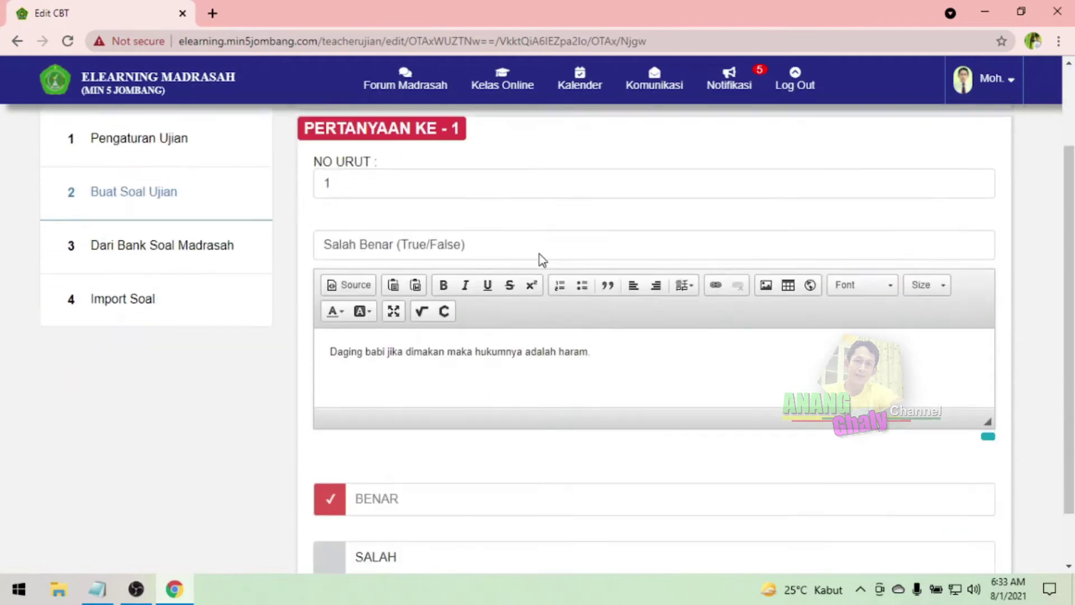
scroll(542, 259, down, 1)
scroll(497, 320, up, 3)
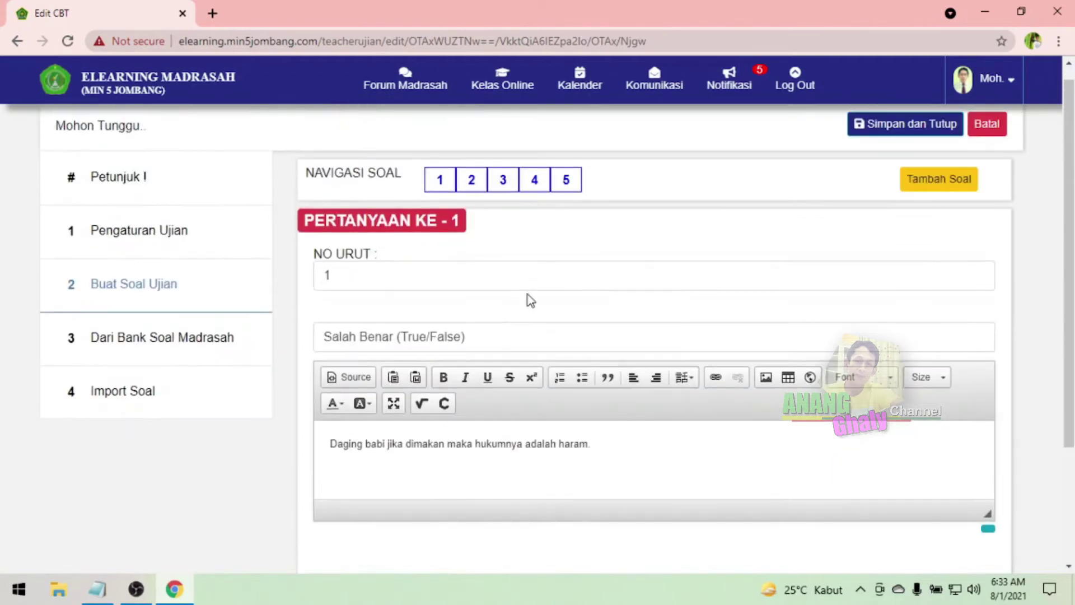
scroll(542, 274, down, 1)
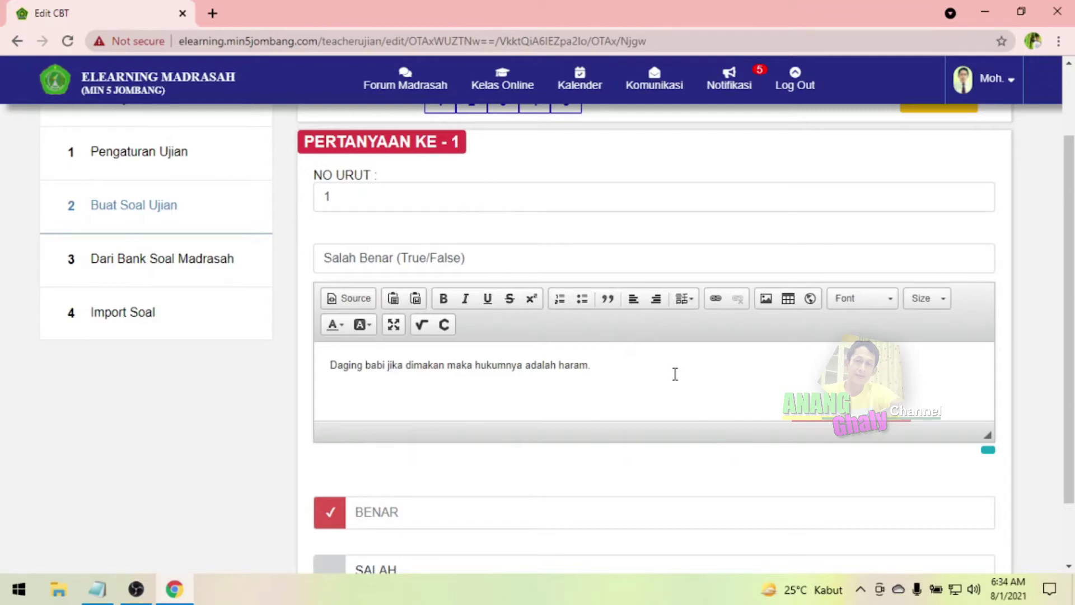
scroll(413, 375, down, 1)
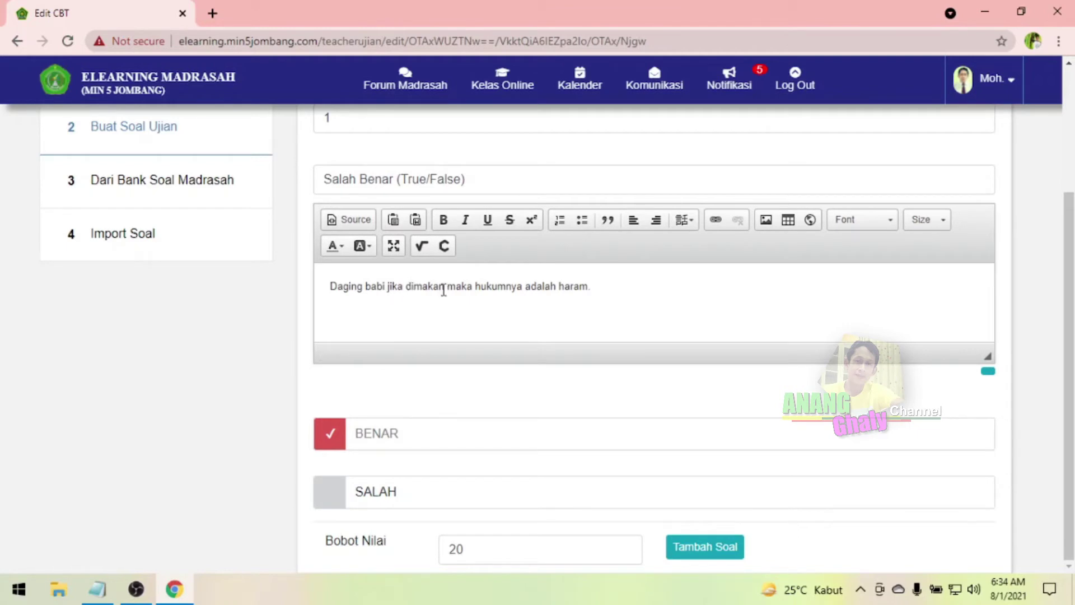
scroll(428, 303, up, 3)
Check multiple-choice question 2 with its answer options, key and score weight.
click(470, 196)
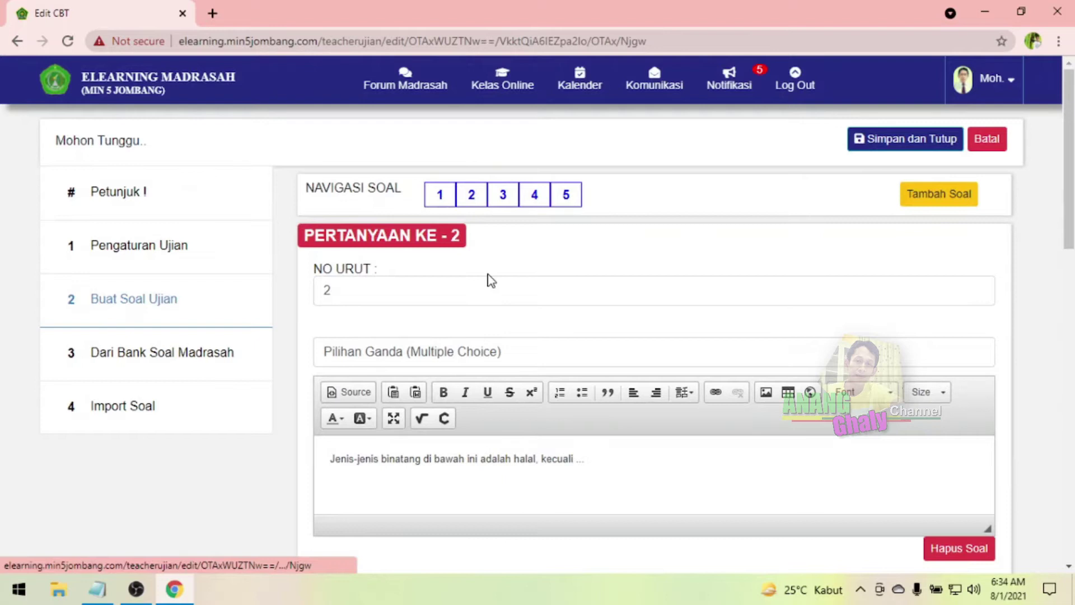
scroll(481, 285, down, 3)
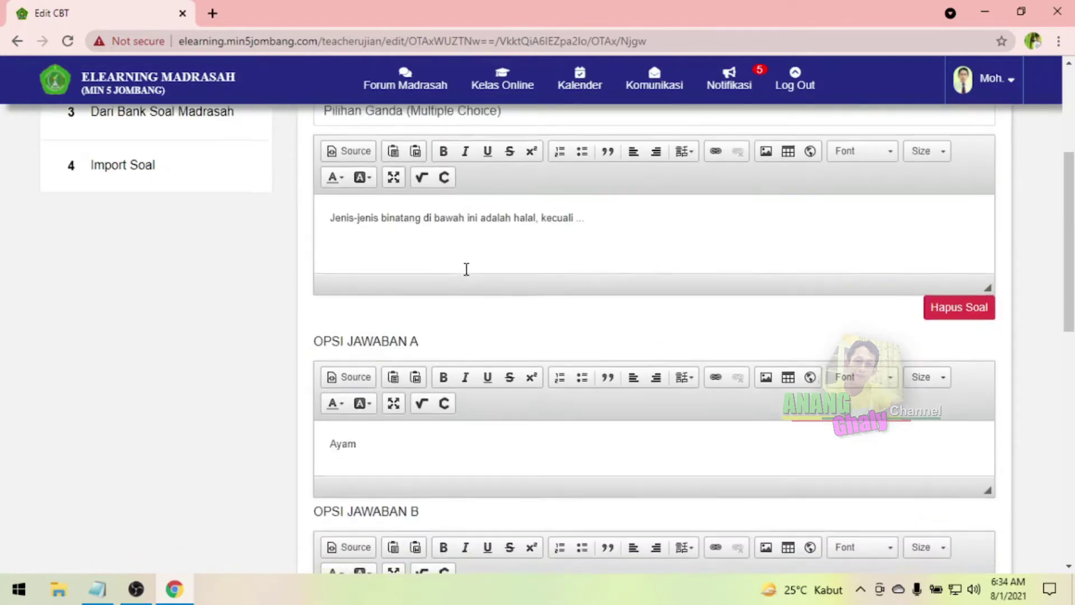
scroll(466, 269, down, 12)
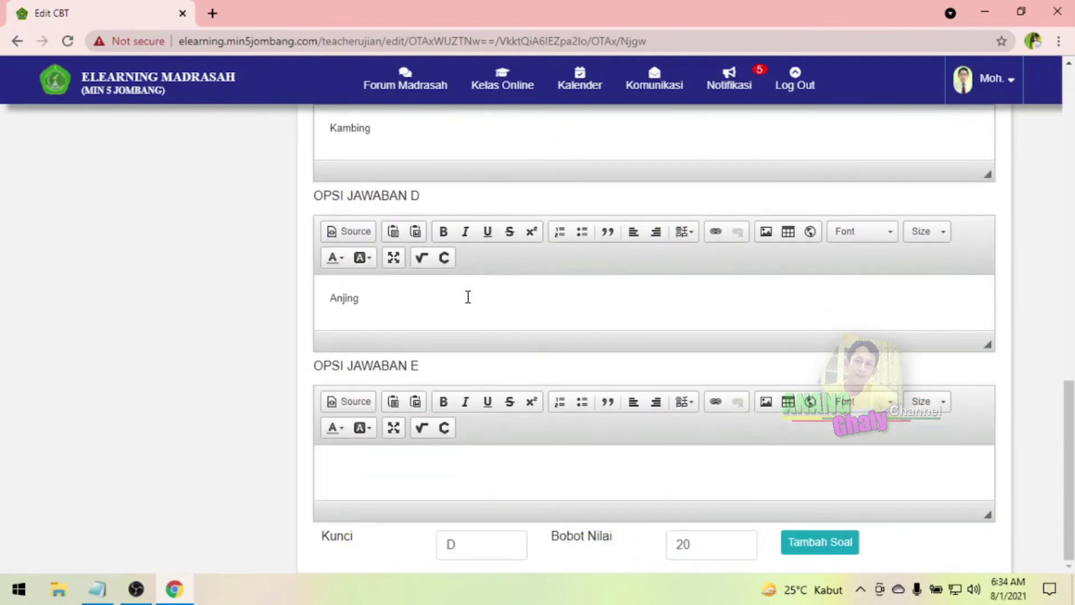
scroll(468, 298, up, 12)
Check the instruction and five pairs of matching question 3, including the full prompt of pair B.
click(512, 200)
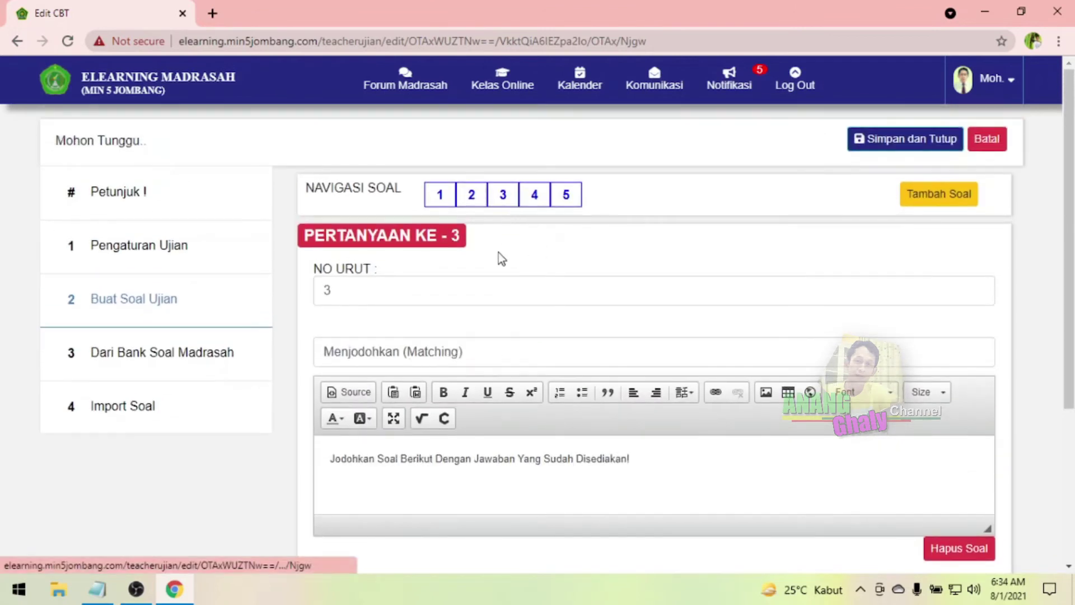
scroll(493, 269, down, 4)
scroll(425, 291, up, 3)
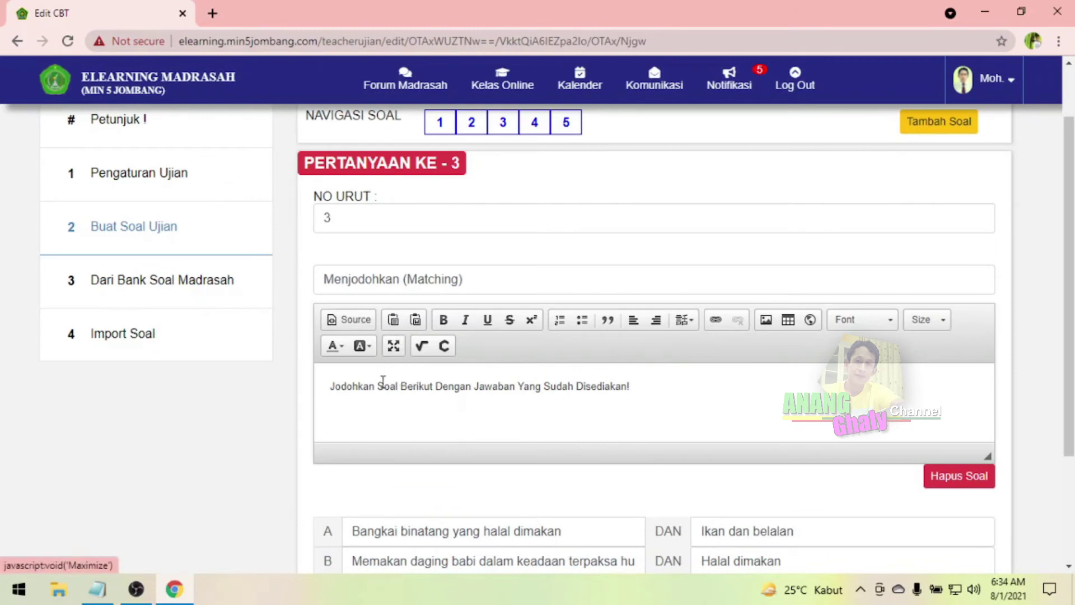
scroll(413, 340, down, 1)
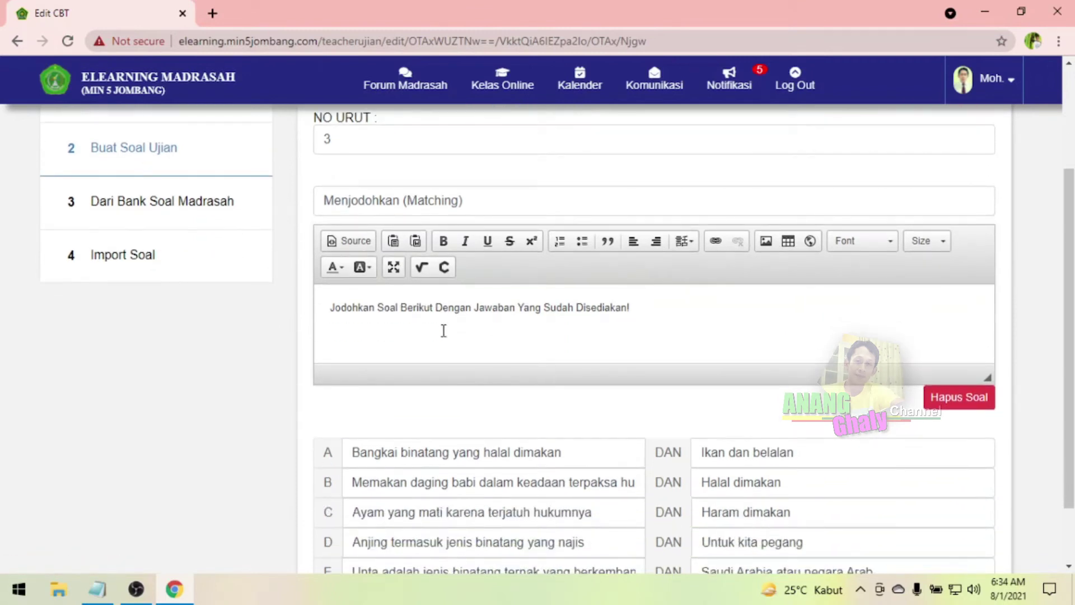
scroll(460, 330, down, 1)
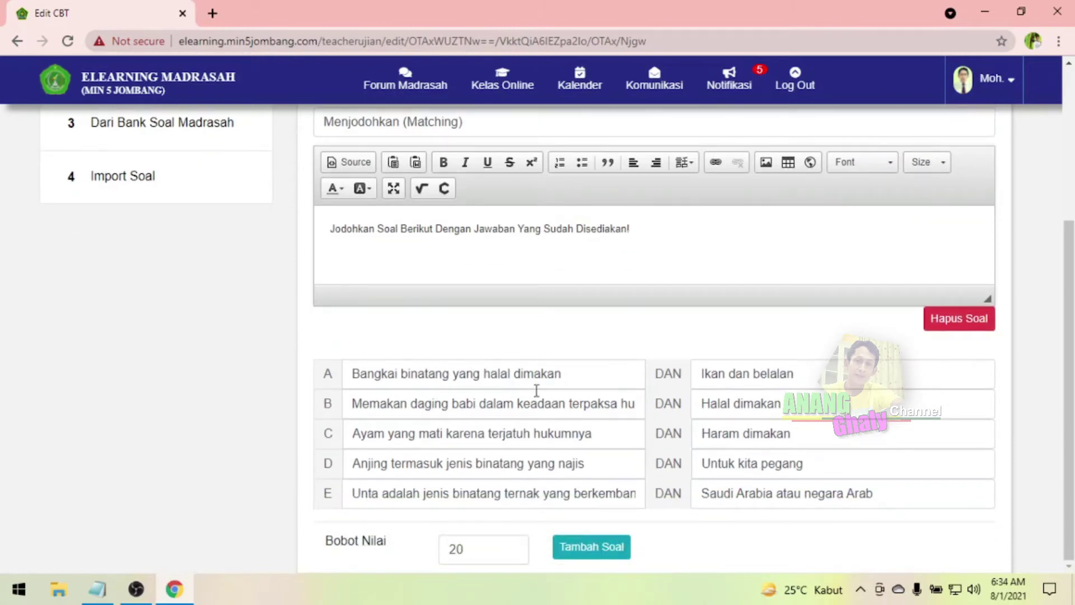
drag(590, 410, 674, 433)
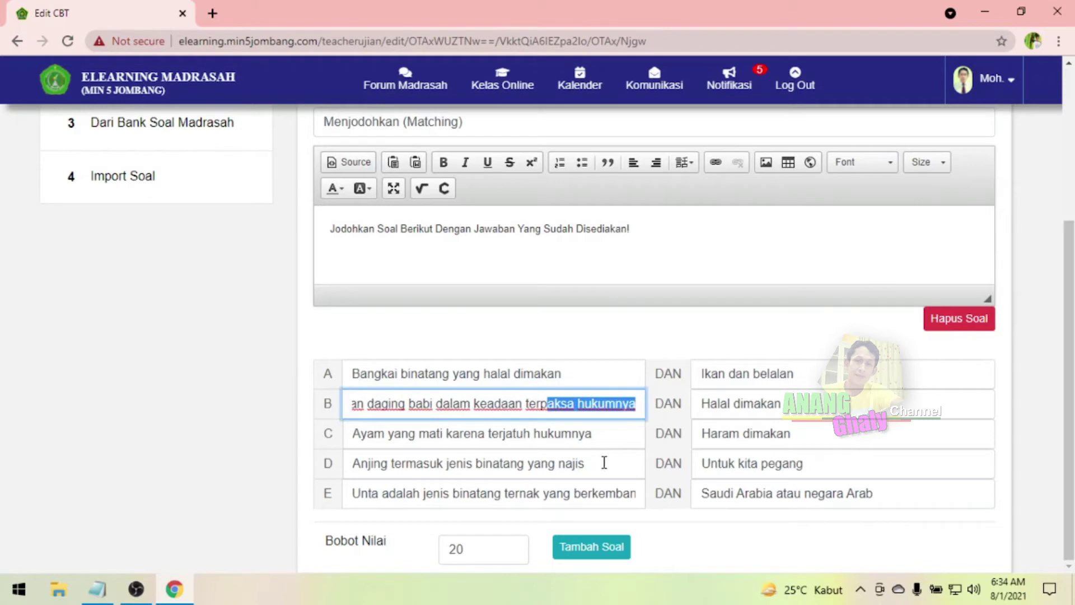
scroll(541, 336, up, 3)
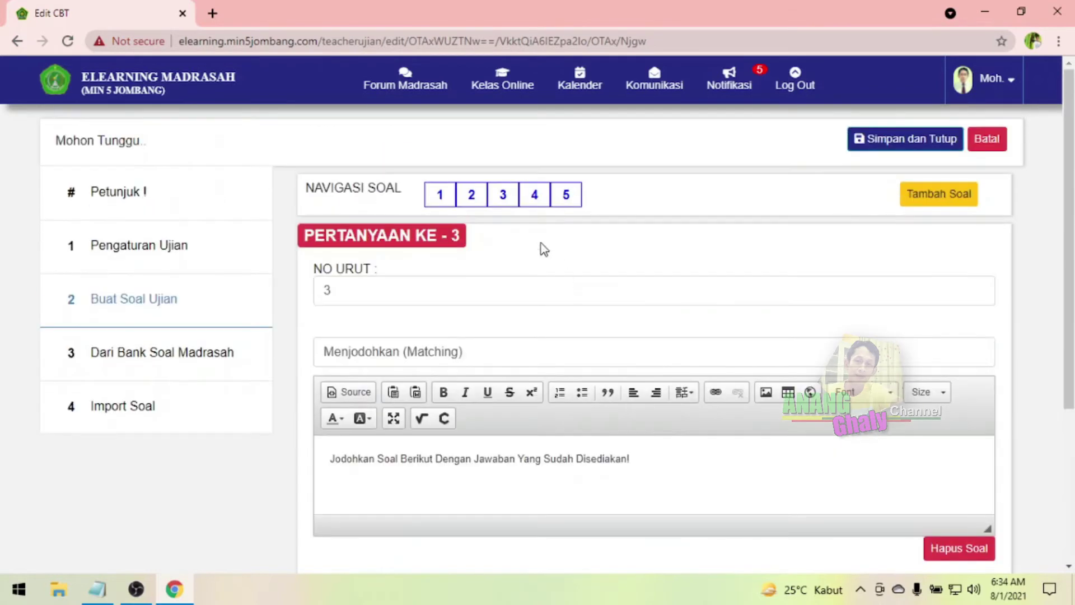
Check the text, accepted answers and score weight of short-answer question 4.
click(537, 194)
scroll(516, 317, down, 2)
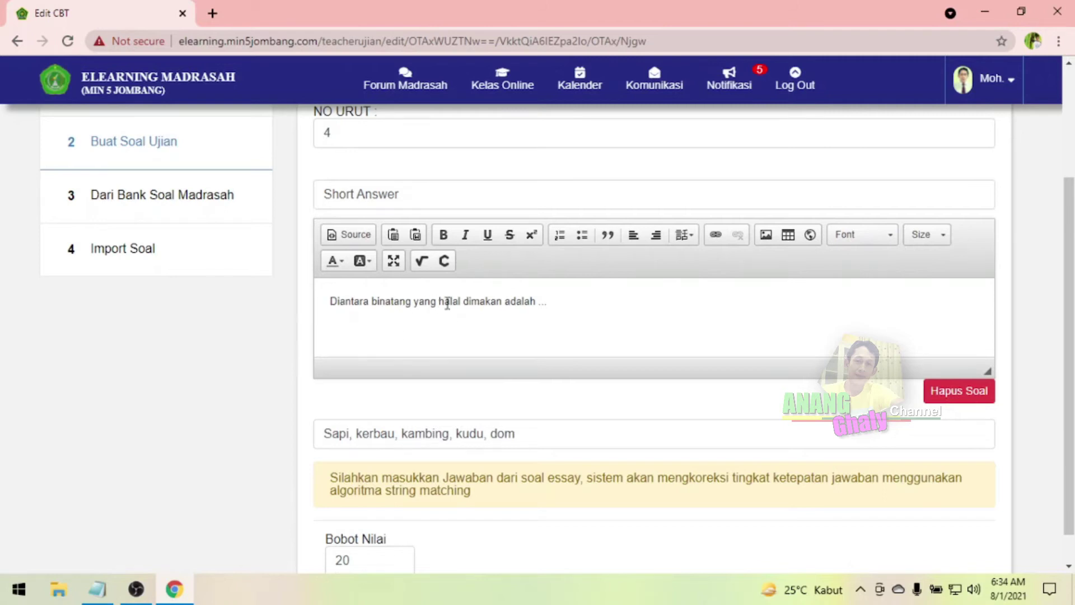
scroll(576, 343, down, 1)
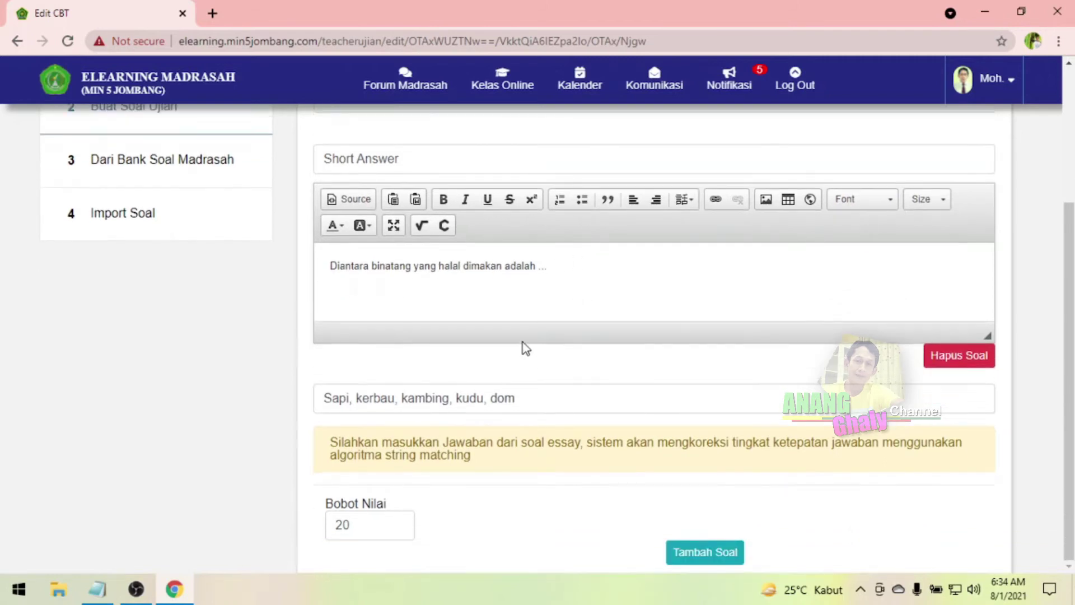
scroll(560, 324, up, 4)
Check the wording of essay question 5, and save and close the exam.
click(571, 196)
scroll(448, 336, down, 1)
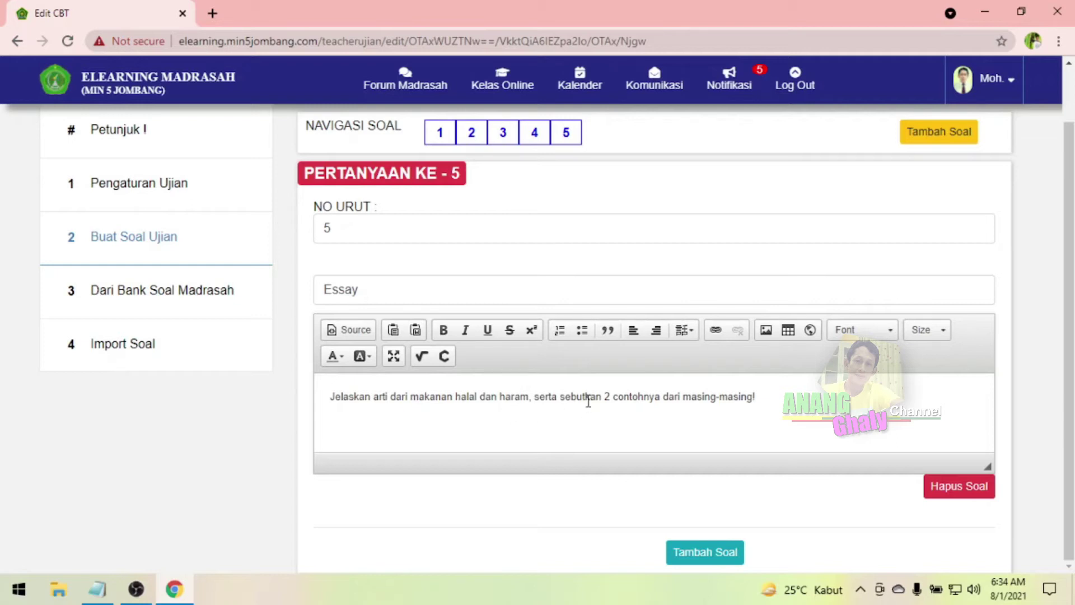
scroll(767, 325, up, 1)
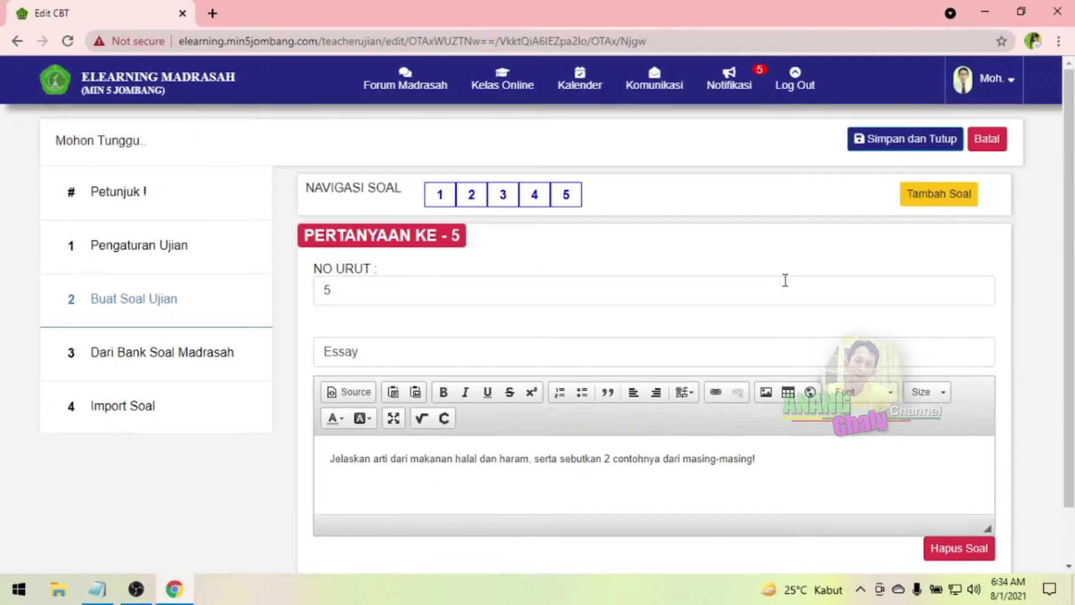
click(925, 147)
click(552, 217)
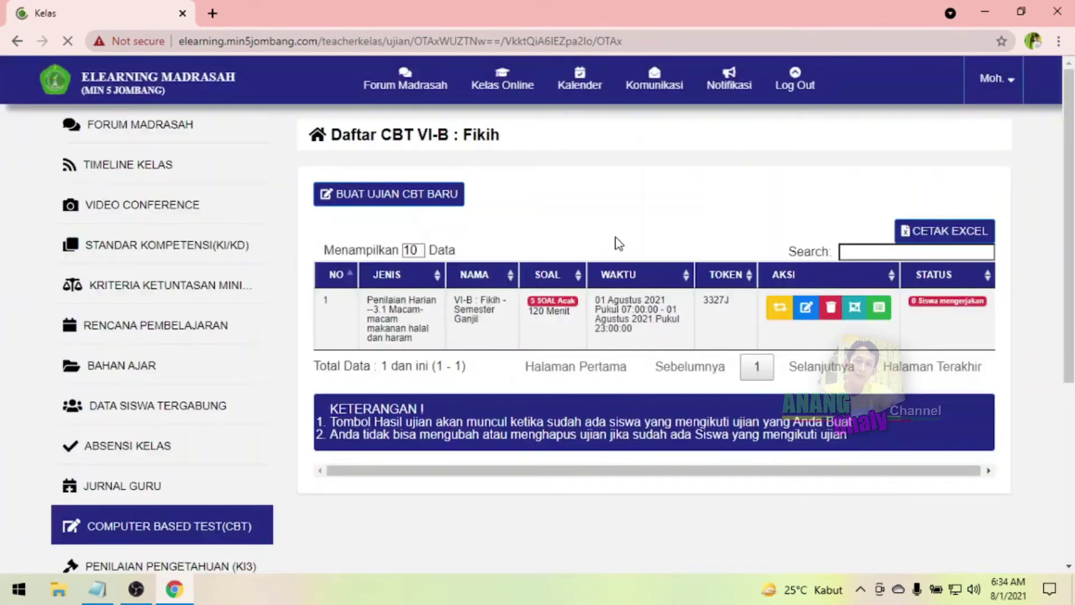
Open the preview of the VI-B Fikih exam and check questions 1 and 2 with their answer keys.
click(779, 307)
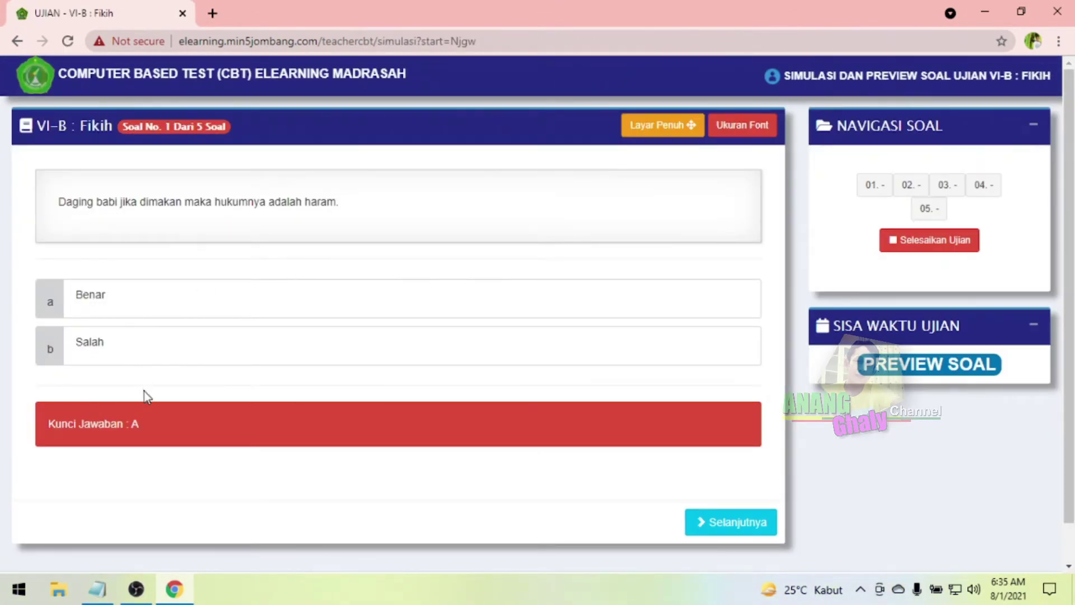
click(911, 185)
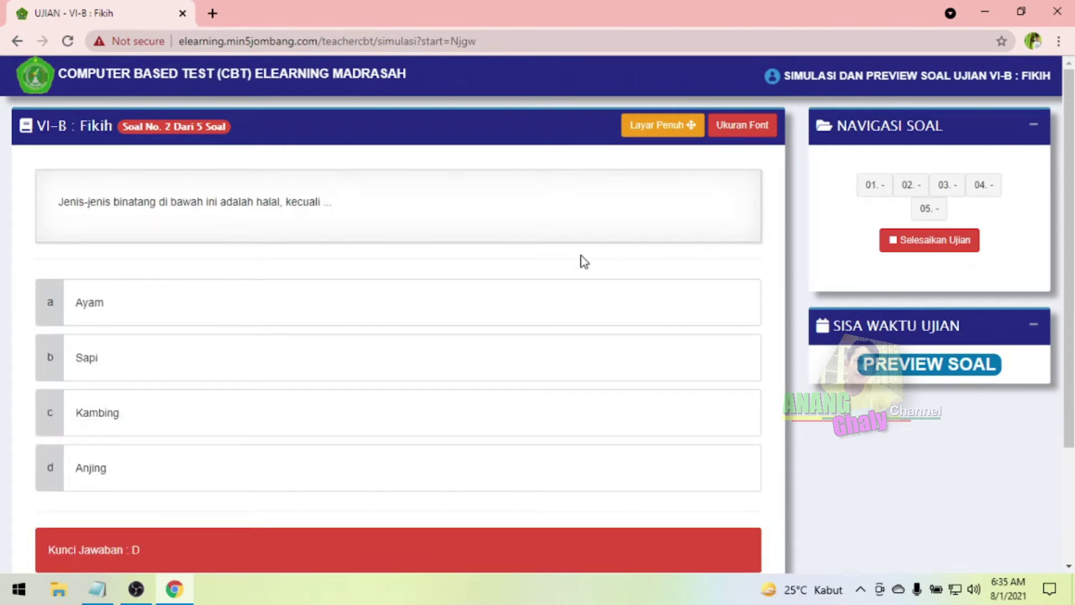
scroll(272, 325, down, 1)
scroll(147, 205, up, 1)
scroll(179, 344, down, 1)
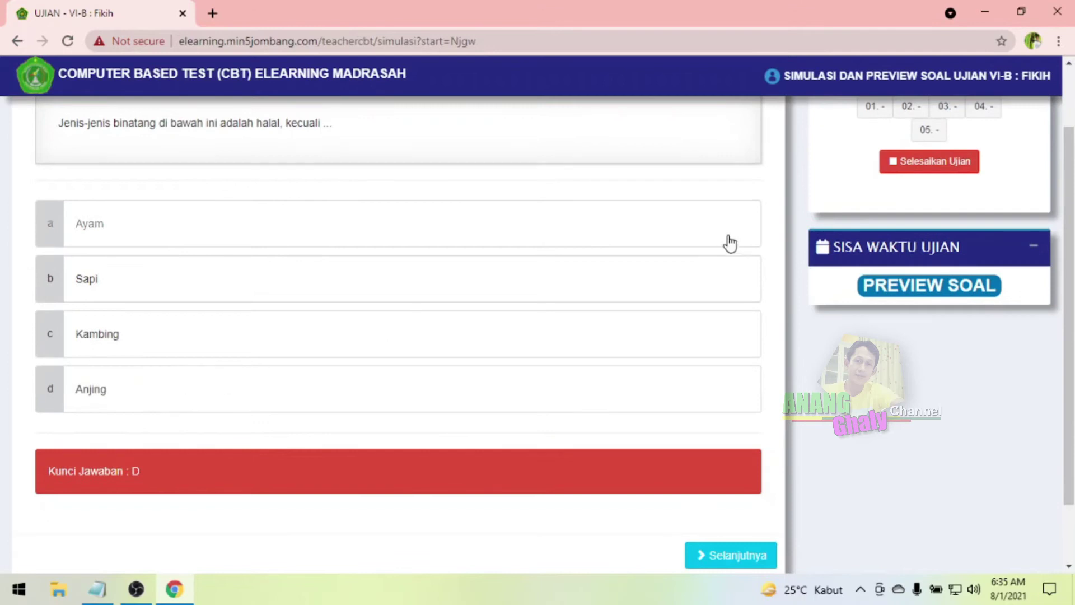
scroll(730, 244, up, 1)
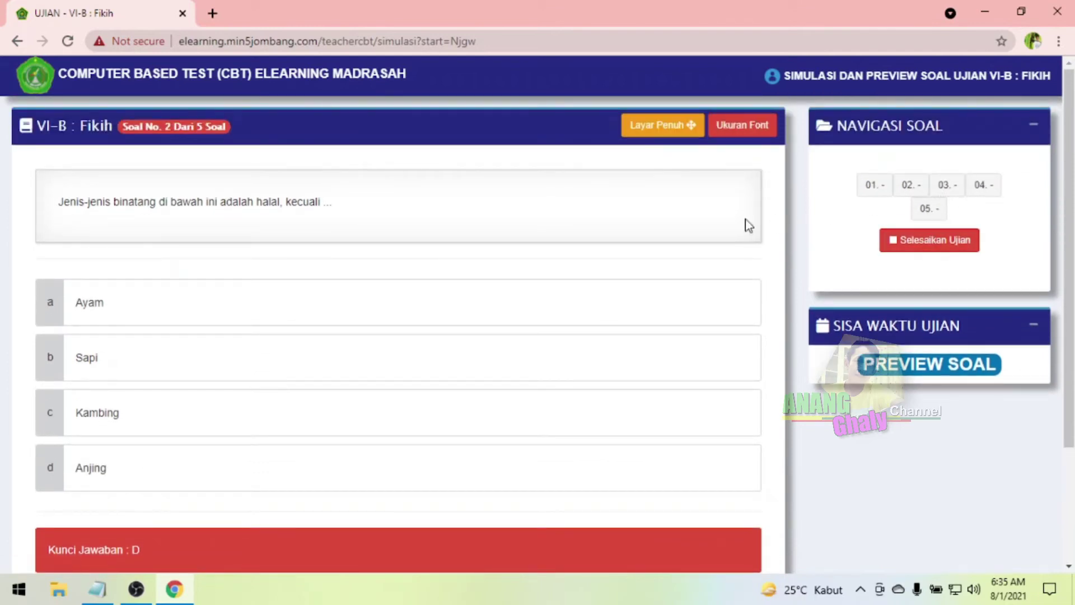
scroll(748, 225, down, 2)
Check the prompts and answer blocks of matching question 3 in the preview.
click(731, 476)
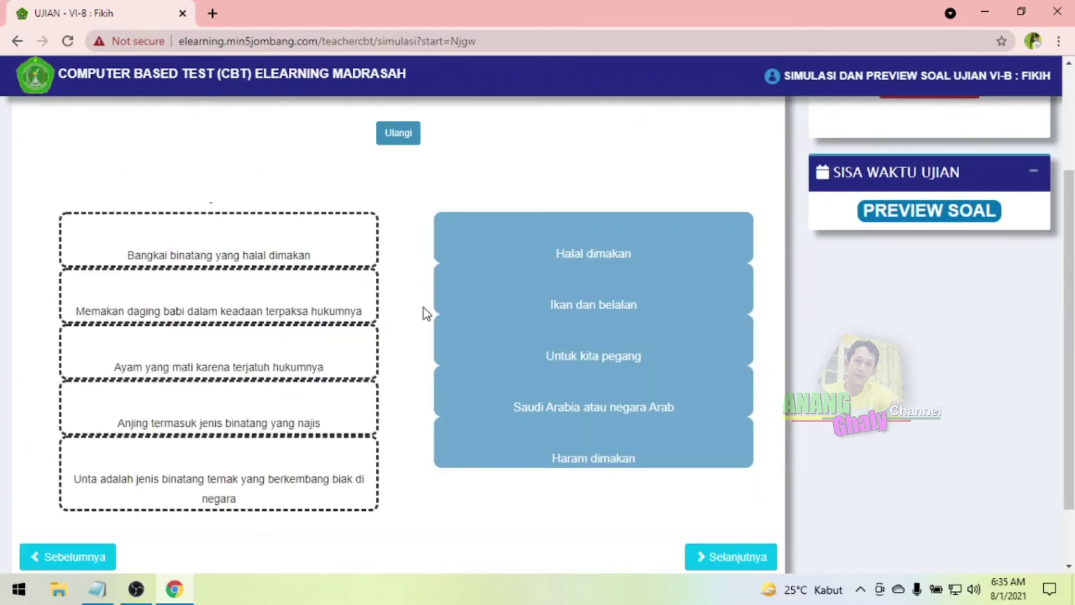
scroll(384, 308, up, 1)
scroll(313, 307, down, 1)
scroll(398, 355, up, 3)
scroll(559, 347, down, 4)
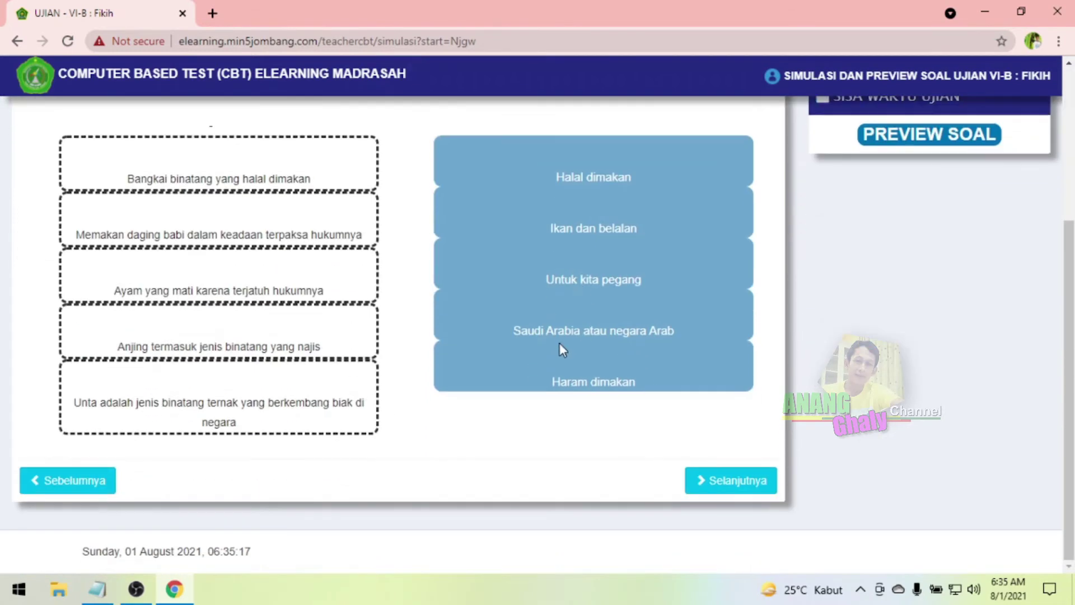
Check short-answer question 4 and essay question 5 in the preview, and finish the simulation.
click(731, 477)
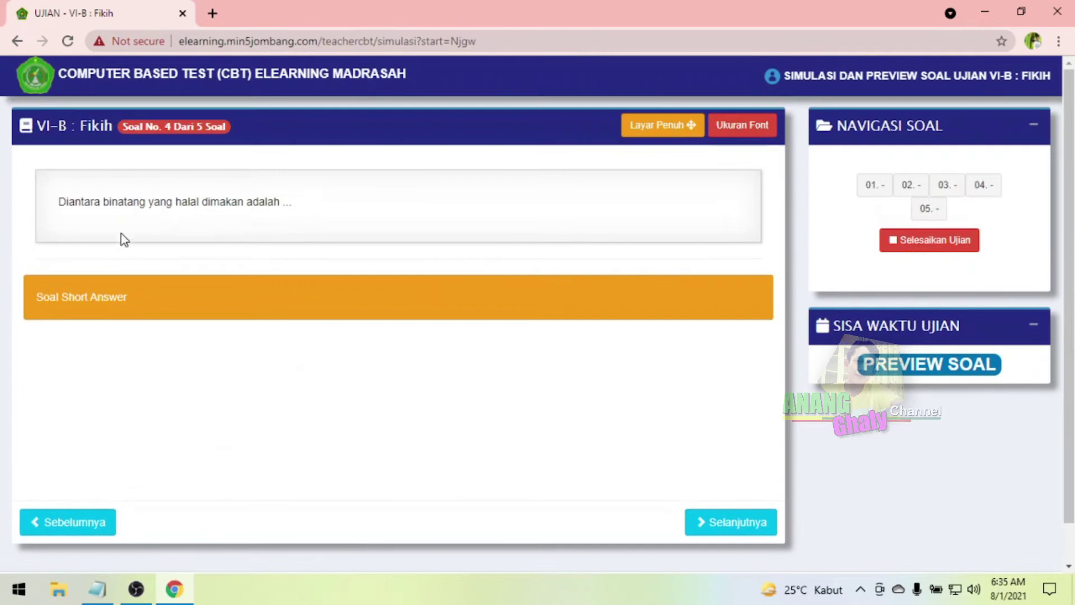
click(723, 512)
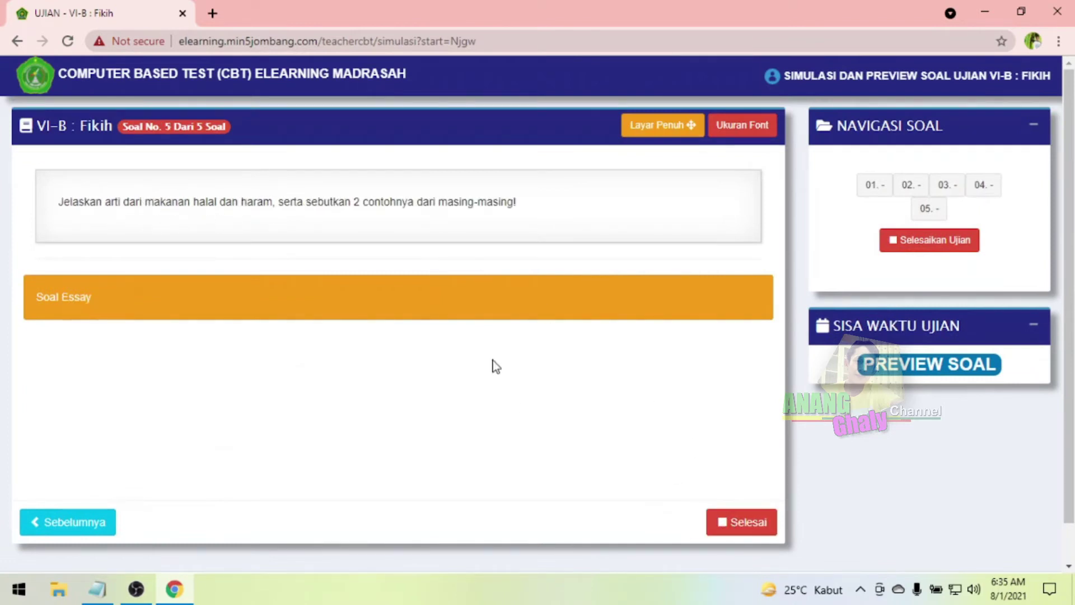
click(753, 510)
click(540, 367)
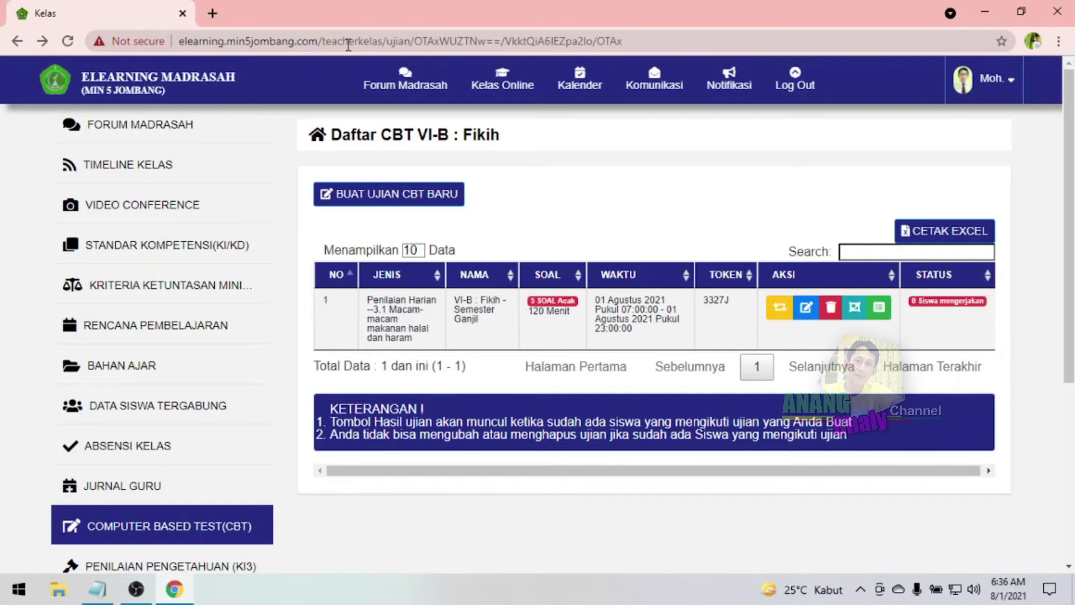
Open the elearning.min5jombang.com login page in a new browser tab.
click(213, 14)
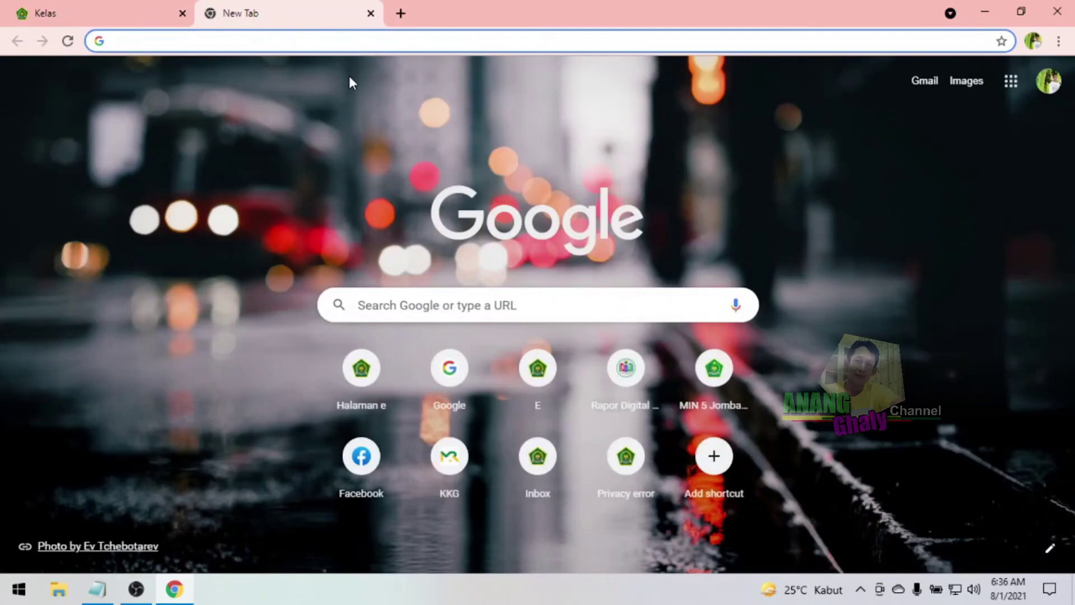
text(e)
key(Return)
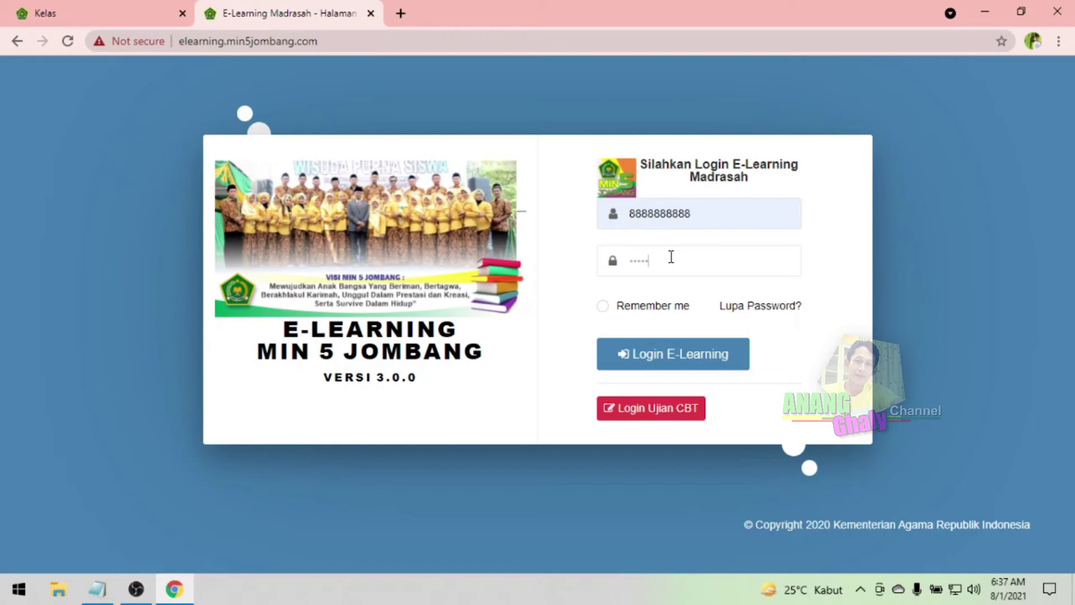
Log in to the student account, skip the welcome guide and open the VI-B : Fikih class.
click(661, 364)
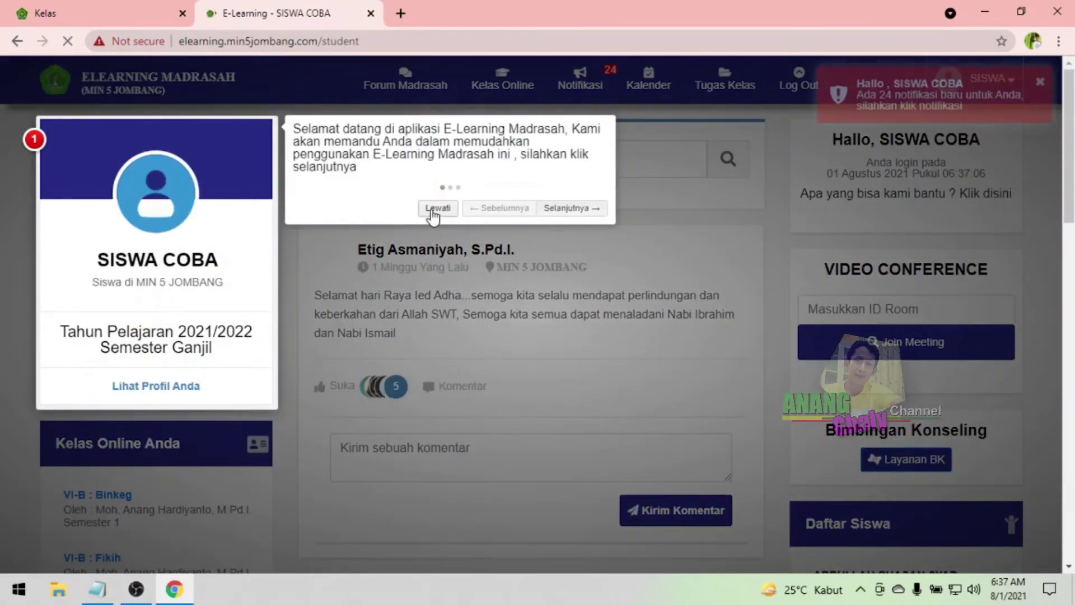
click(435, 210)
click(525, 91)
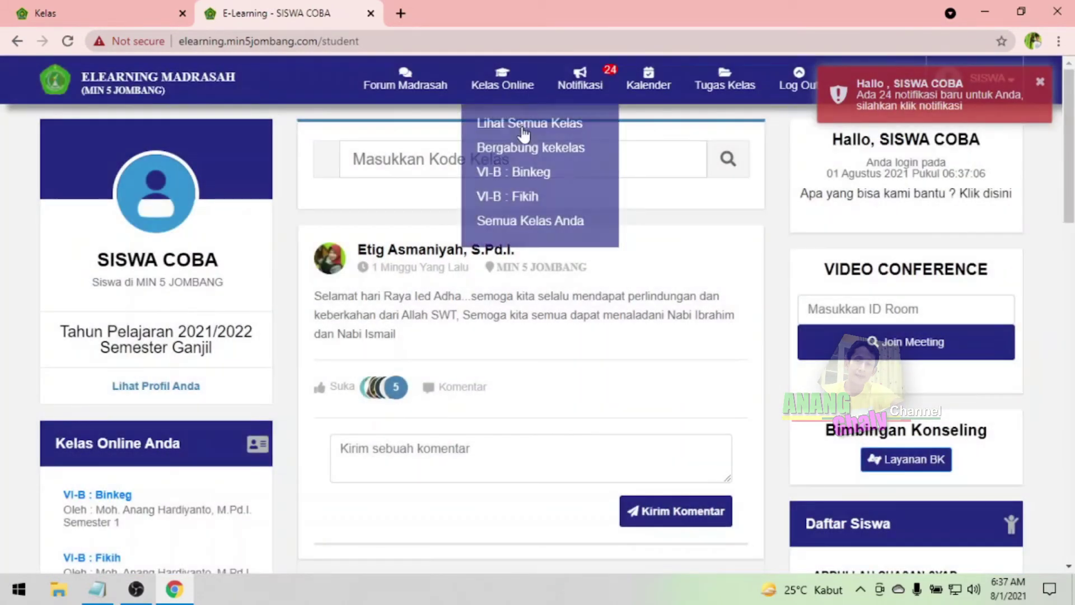
click(516, 197)
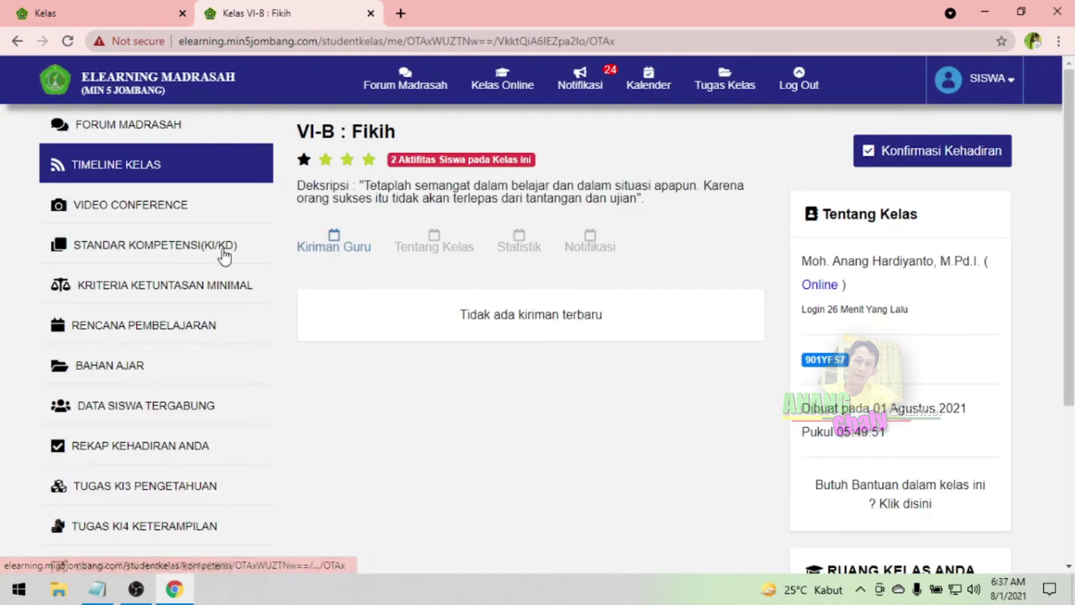
Open the list of CBT exams in the student's VI-B : Fikih class.
scroll(184, 282, down, 3)
scroll(223, 374, up, 2)
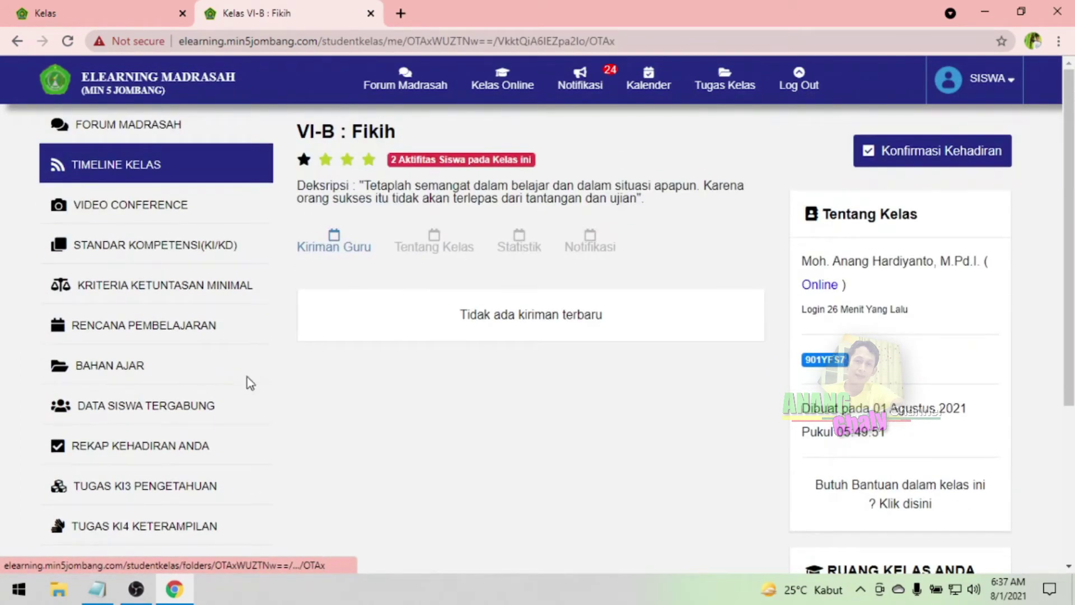
scroll(247, 379, down, 1)
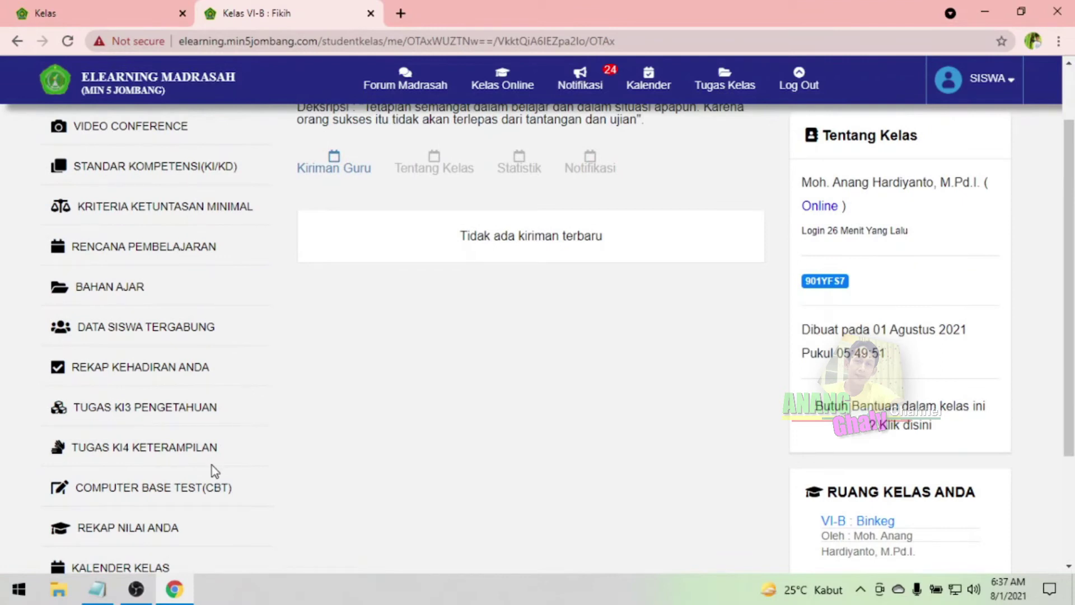
click(159, 492)
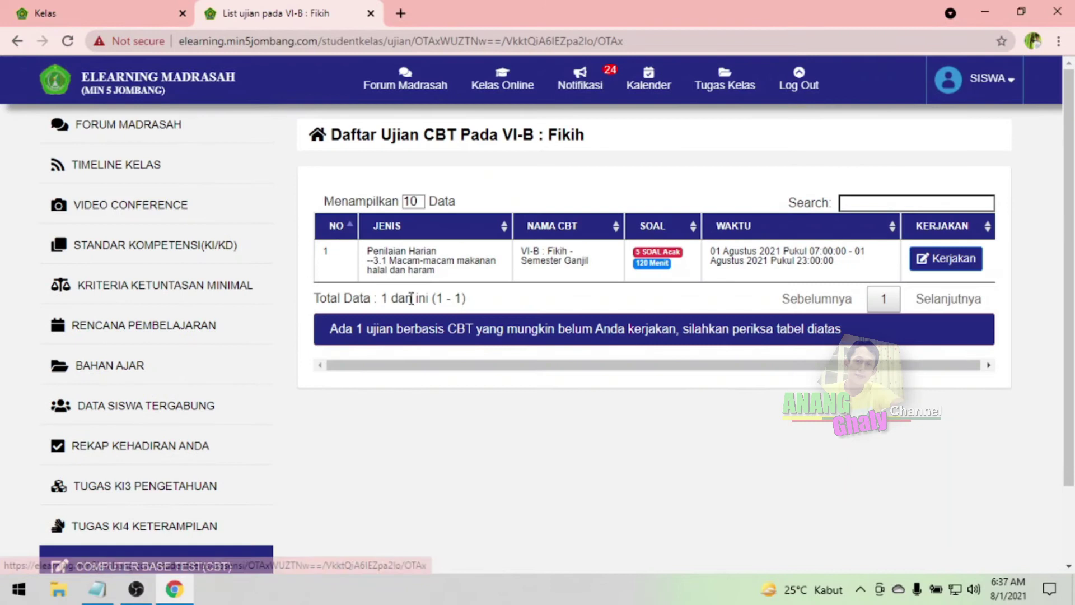
scroll(216, 504, down, 2)
scroll(549, 390, up, 2)
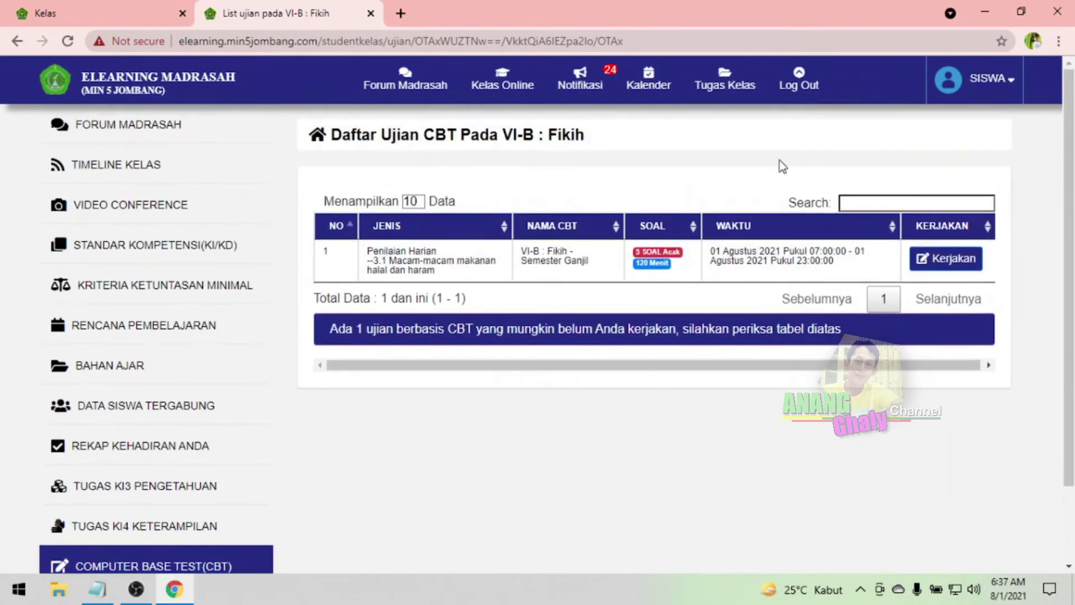
Open the Penilaian Harian exam's instruction page as the student, check its start conditions and close the student tab.
click(951, 261)
scroll(744, 344, down, 2)
scroll(696, 365, up, 2)
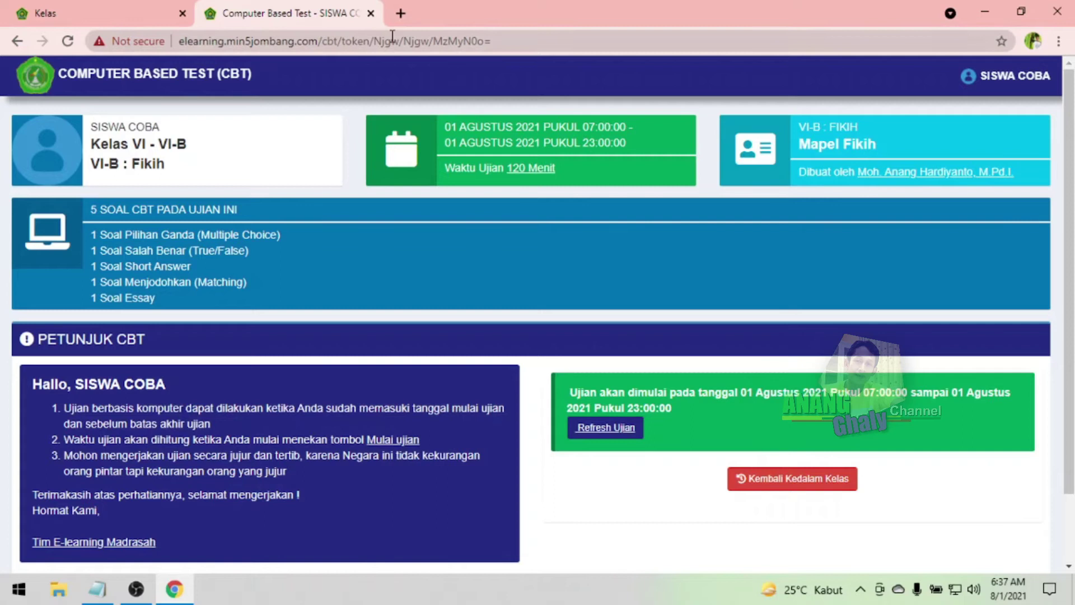
click(372, 13)
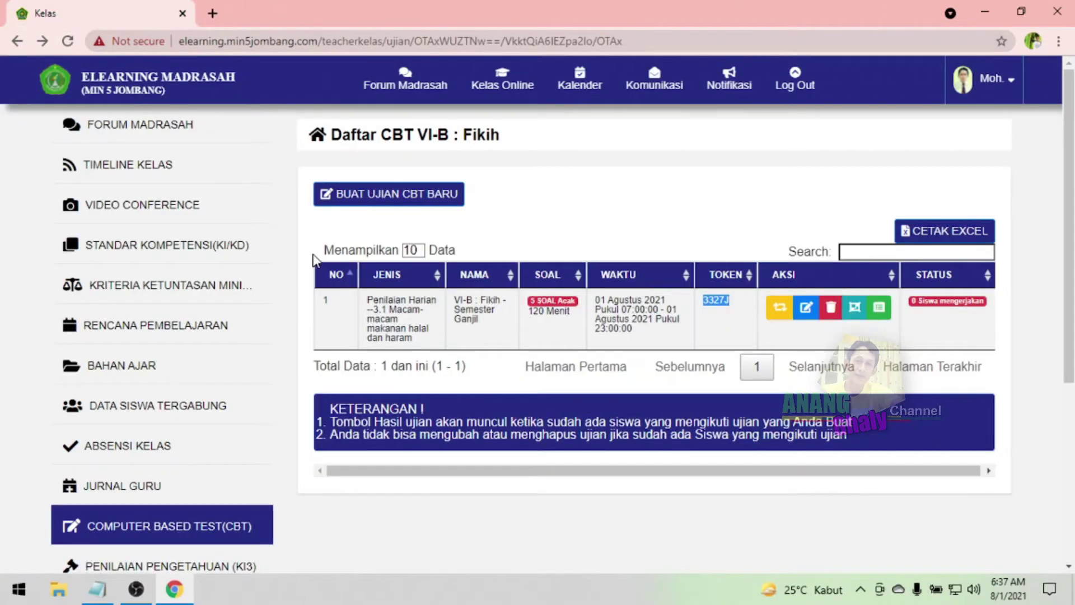
click(809, 308)
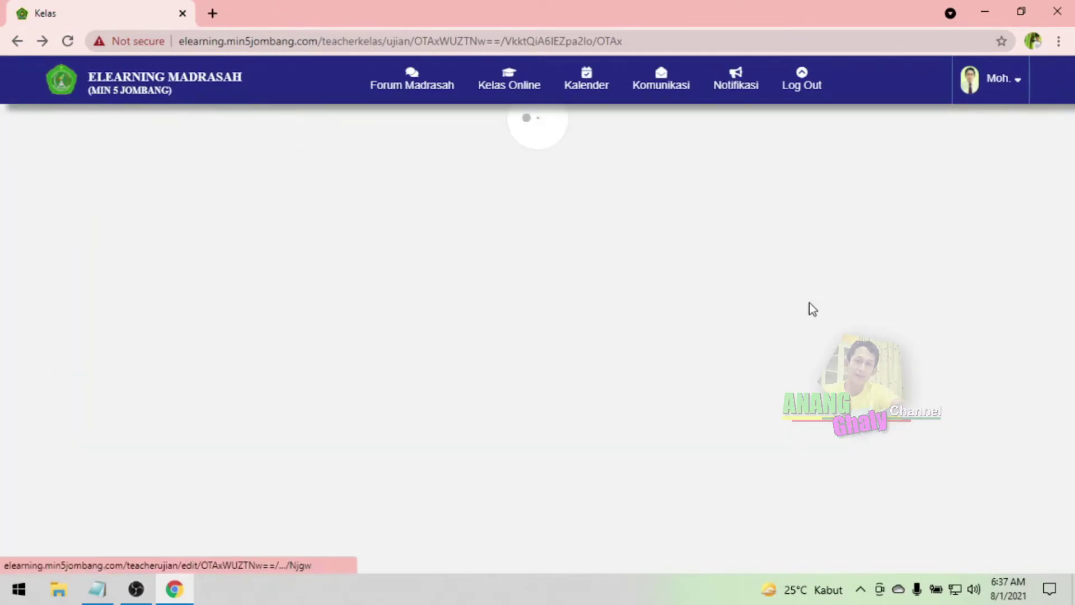
scroll(442, 358, down, 4)
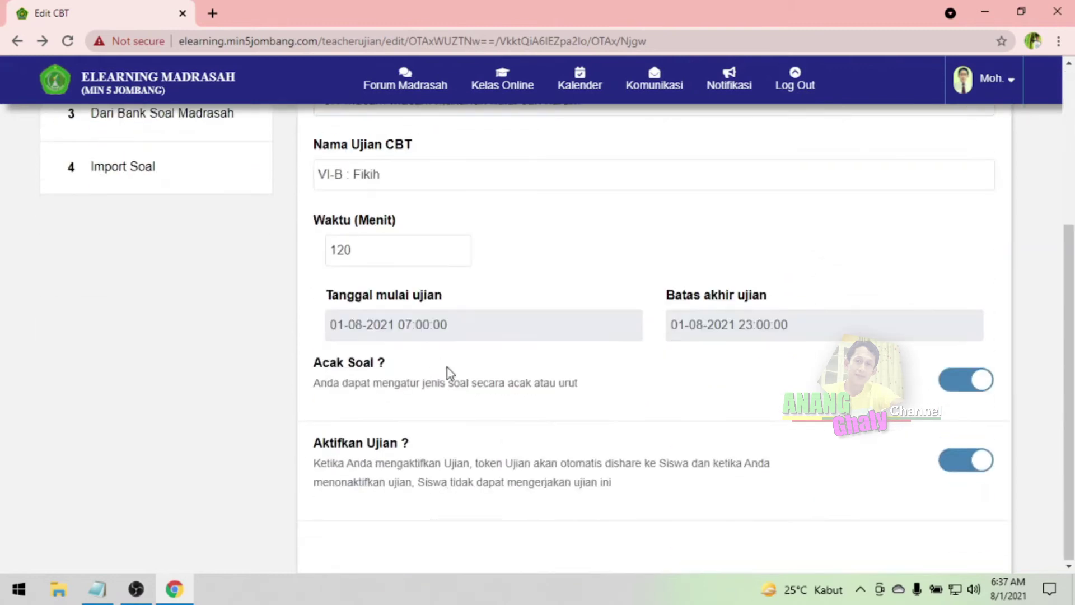
click(457, 321)
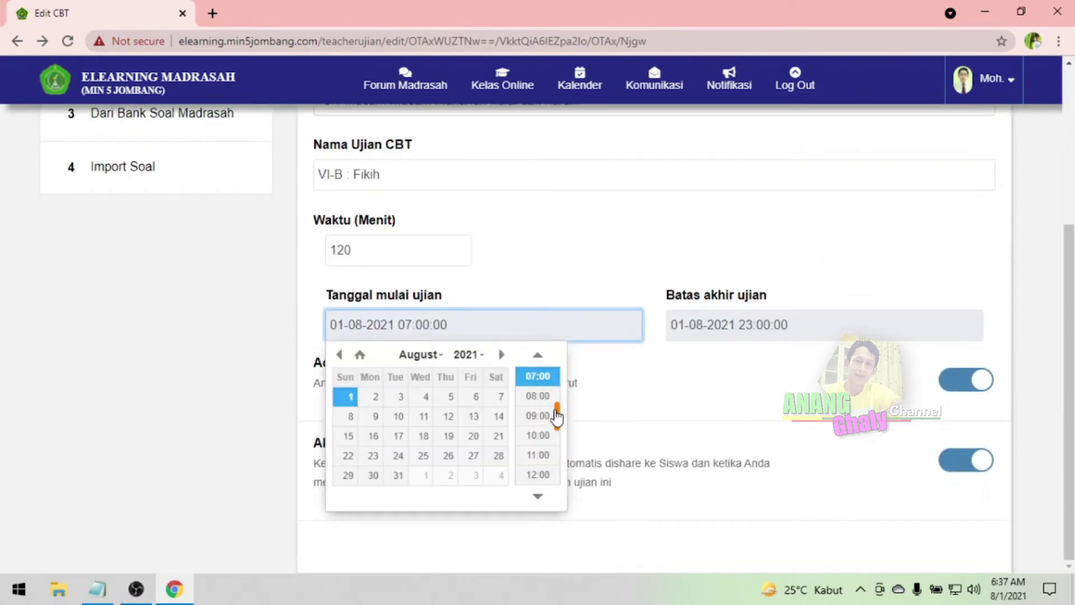
scroll(544, 409, up, 1)
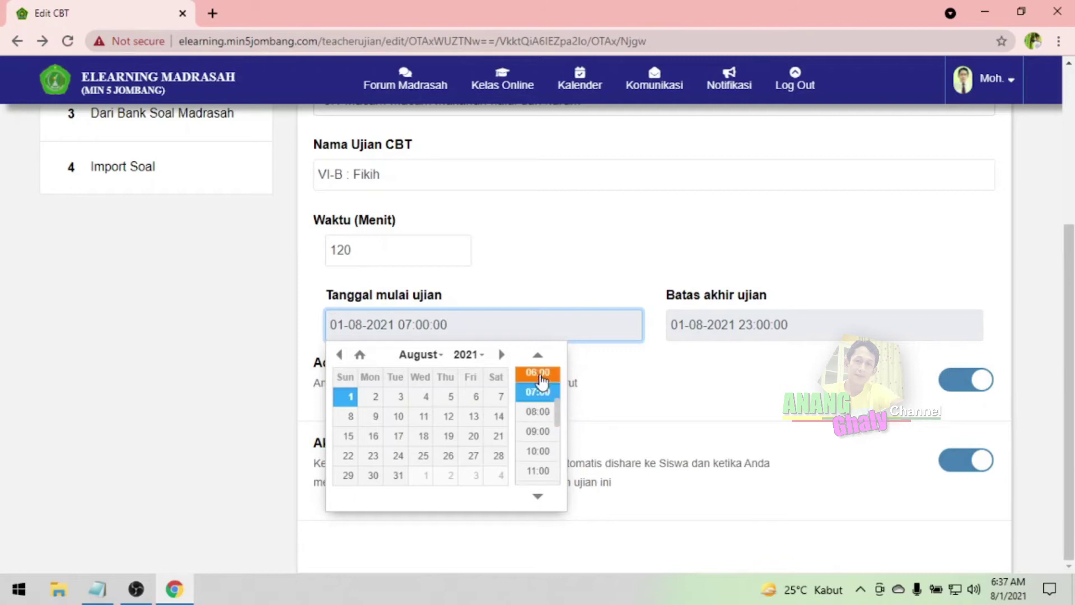
click(539, 372)
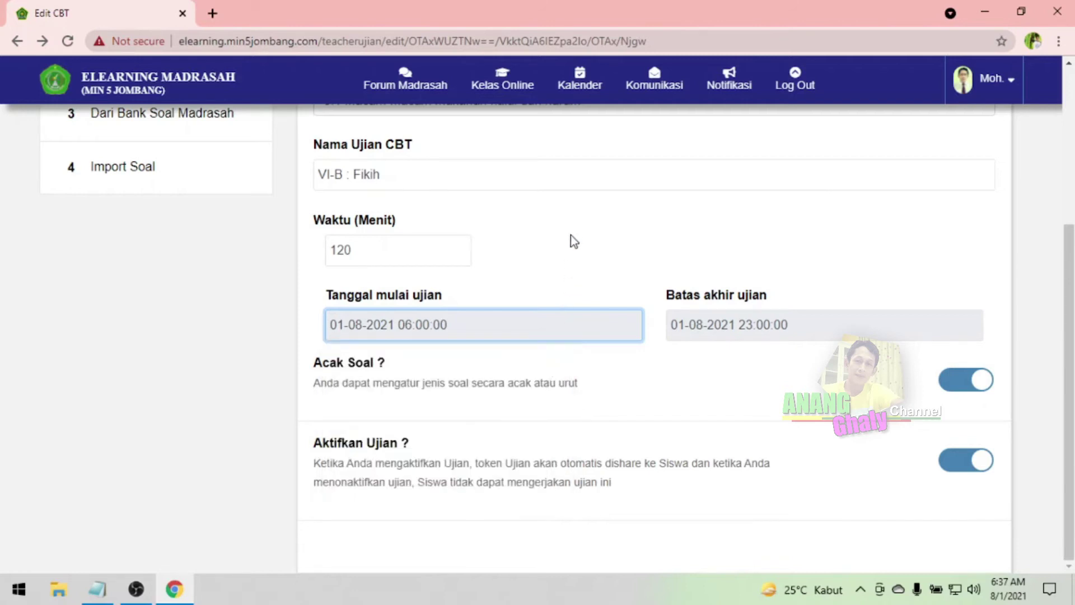
Save the edited exam settings and return to the CBT list.
scroll(432, 395, up, 1)
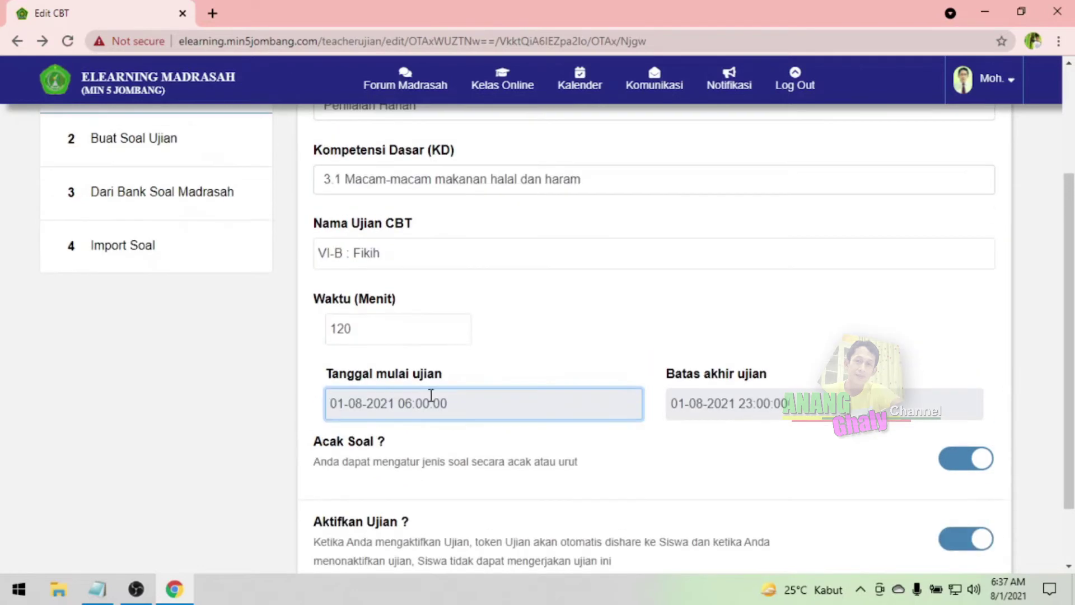
scroll(582, 386, up, 2)
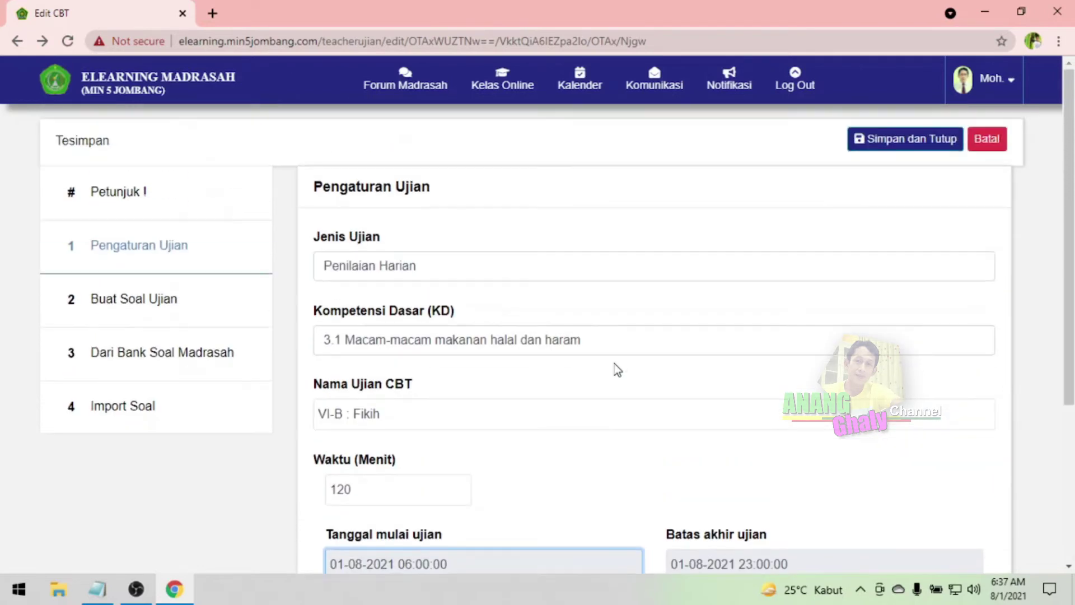
click(891, 140)
click(581, 214)
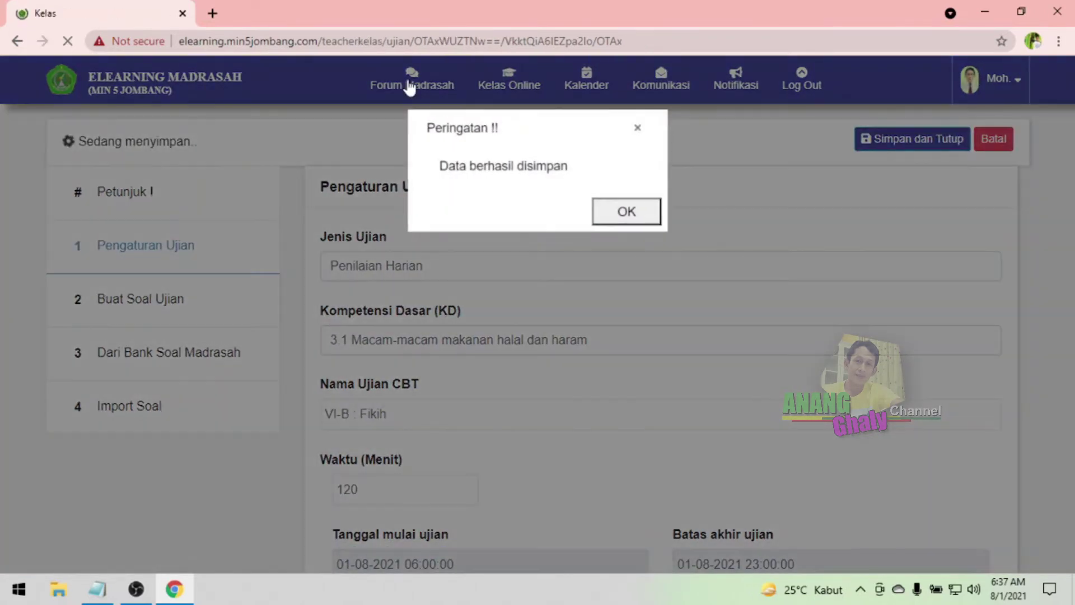
click(588, 214)
Open the elearning.min5jombang.com login page in a new browser tab.
click(213, 14)
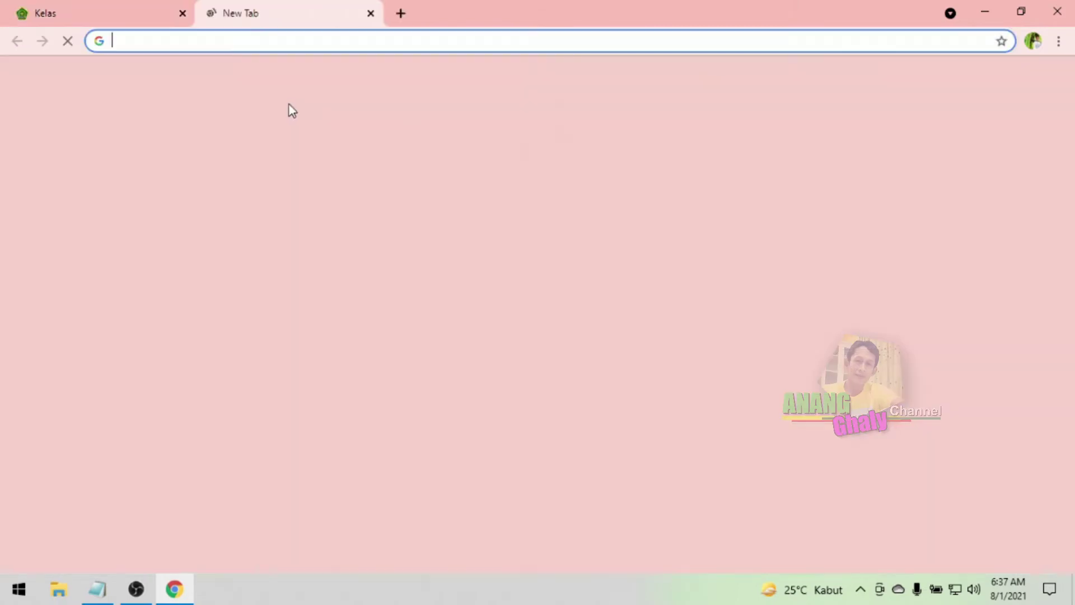
text(e)
key(Return)
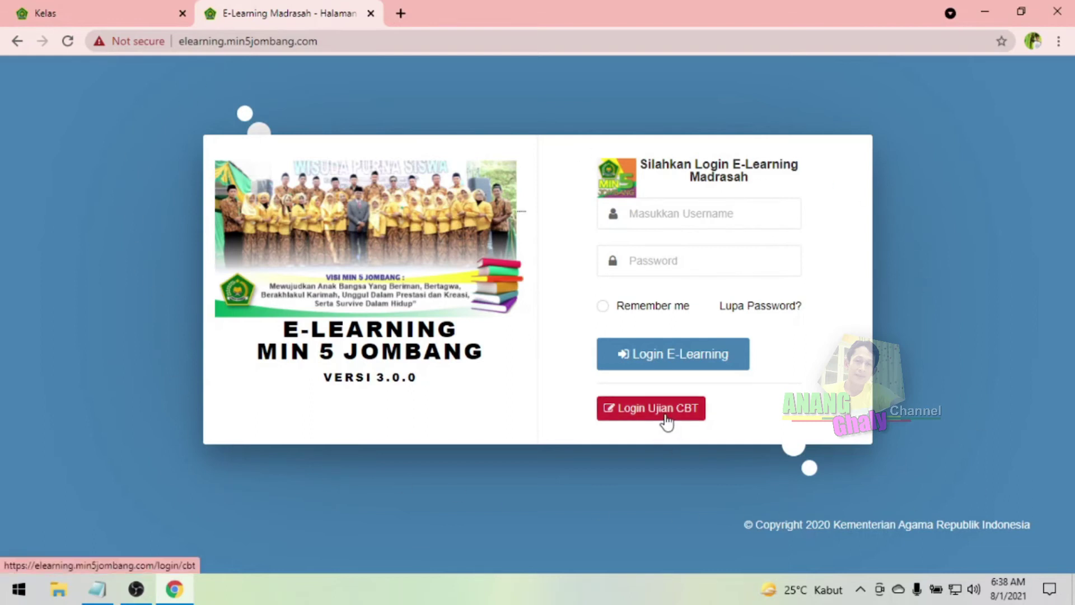
Enter the student's username and account password, log in and skip the welcome guide.
click(659, 218)
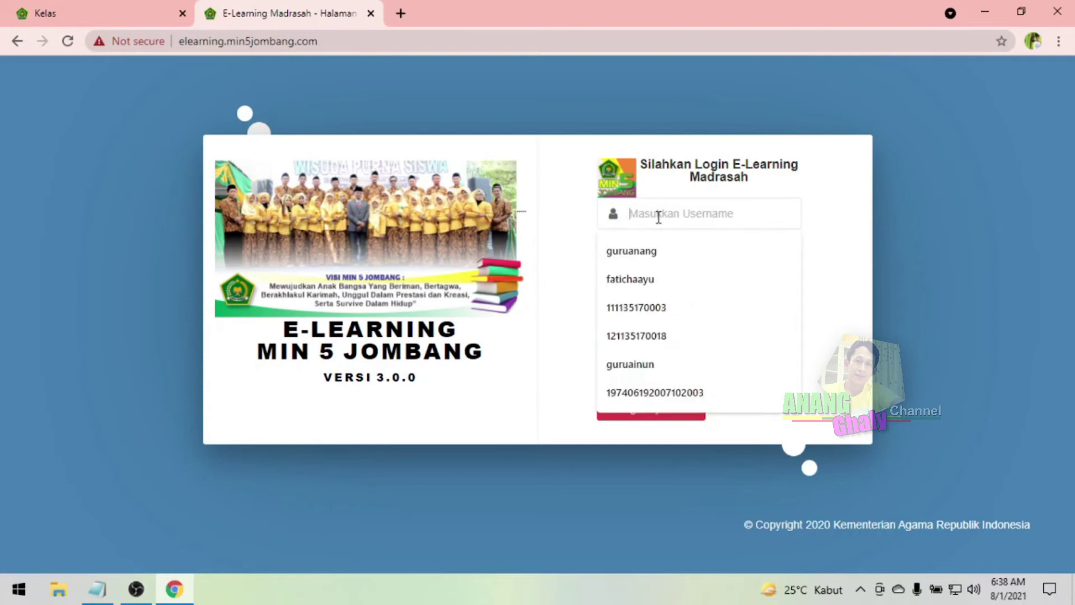
text(8)
click(658, 246)
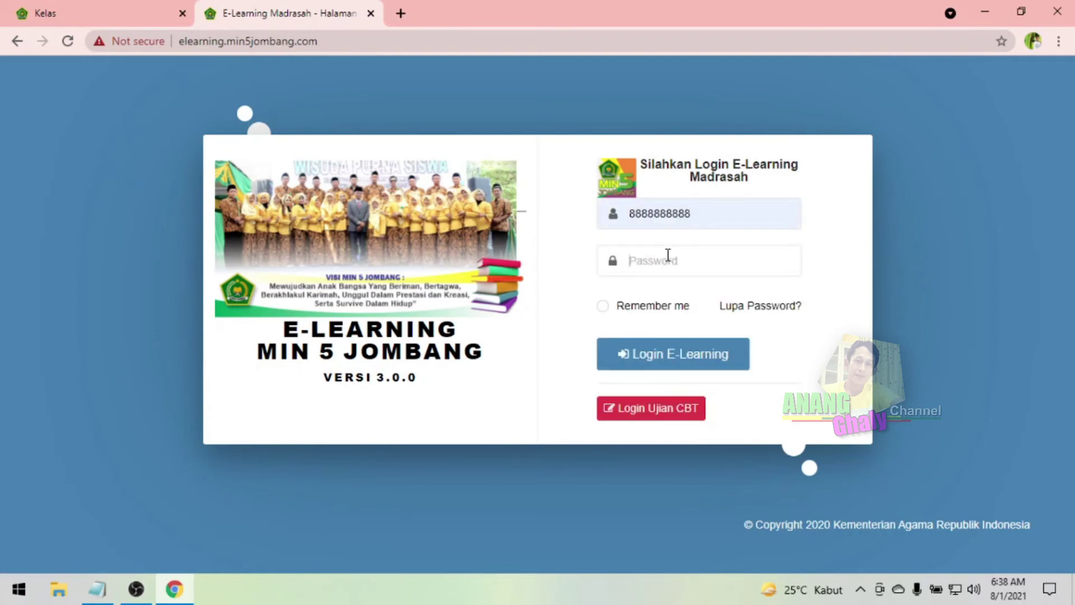
text(888)
click(686, 357)
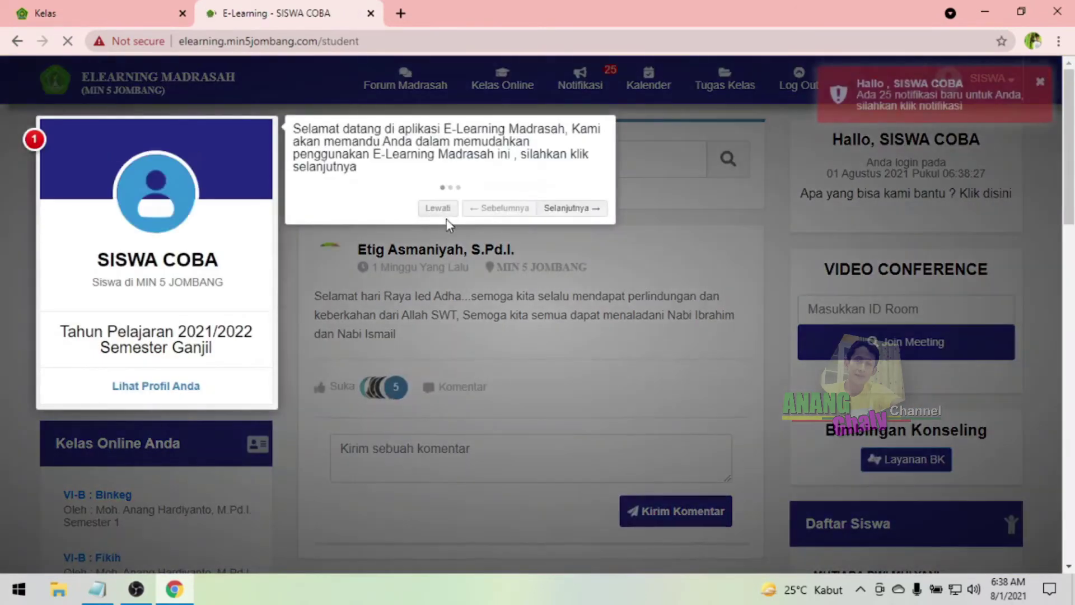
click(440, 210)
Open the CBT exam list of the VI-B : Fikih class from the student account.
mouse_move(502, 89)
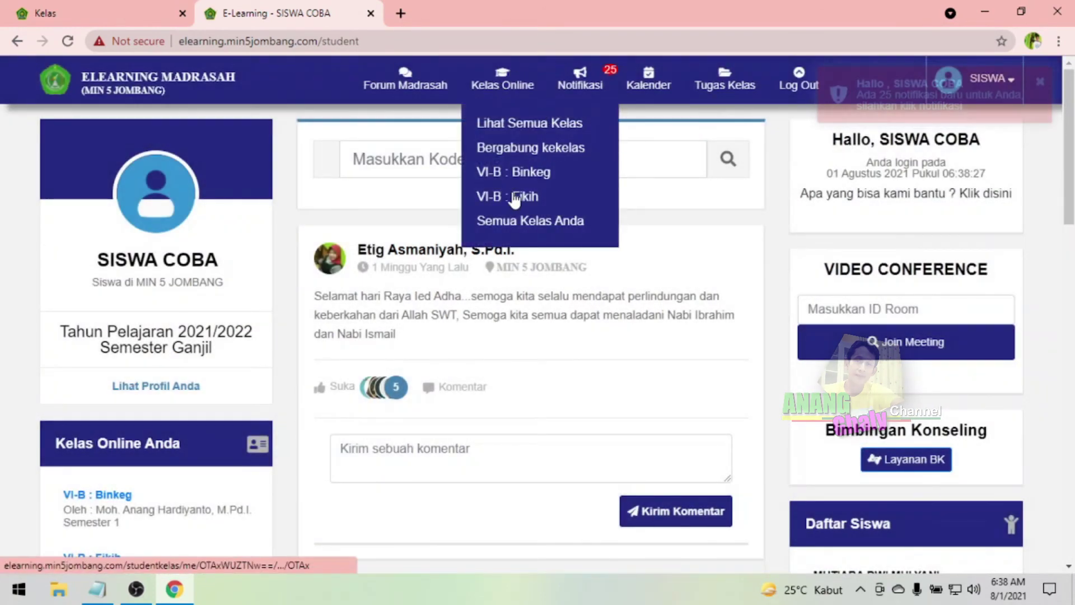
click(512, 196)
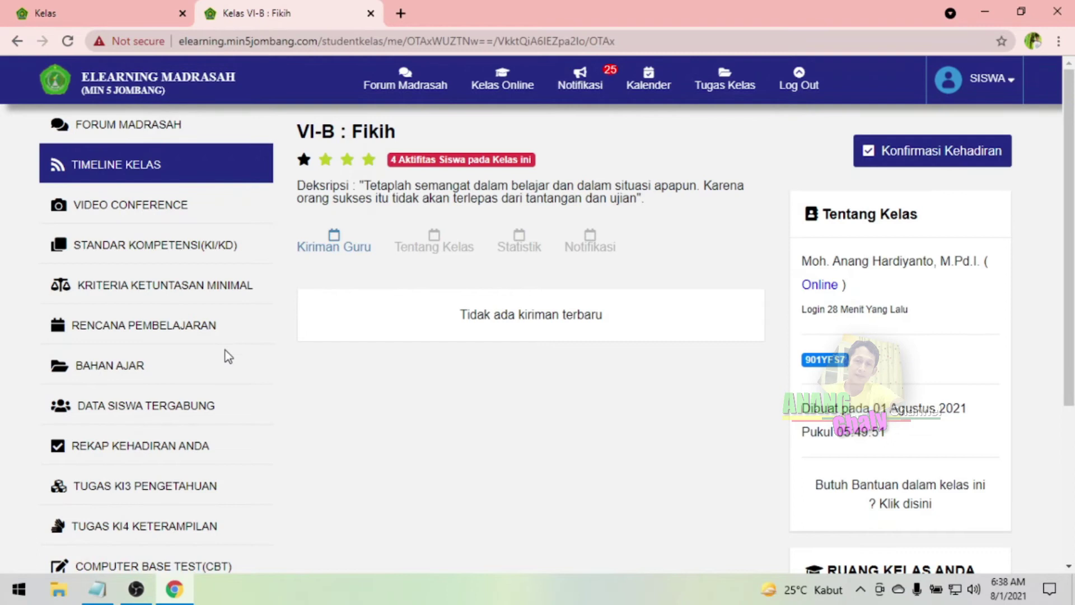
scroll(225, 351, down, 1)
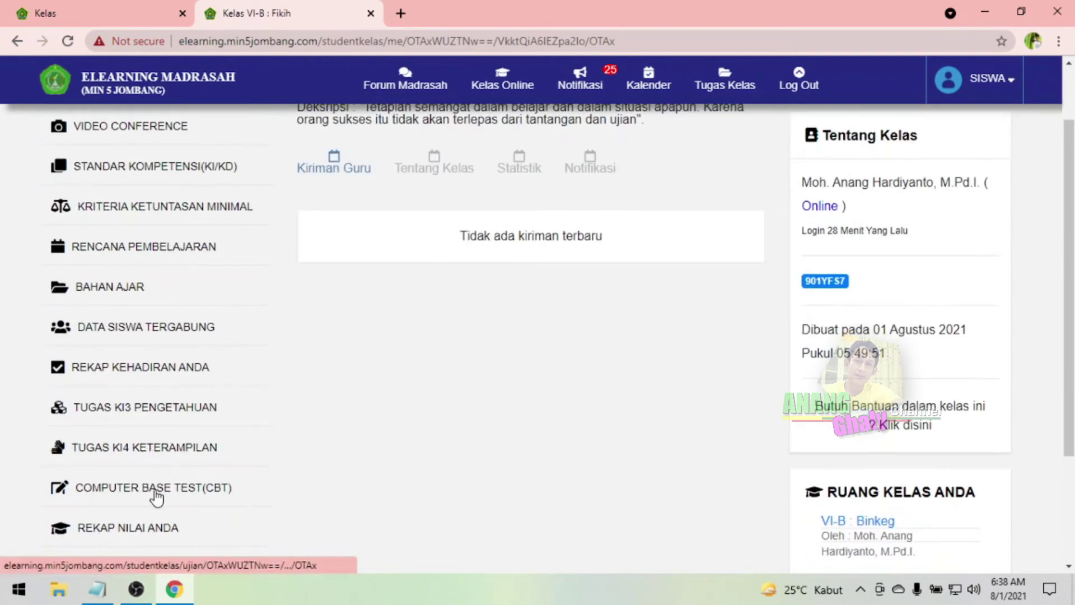
click(155, 495)
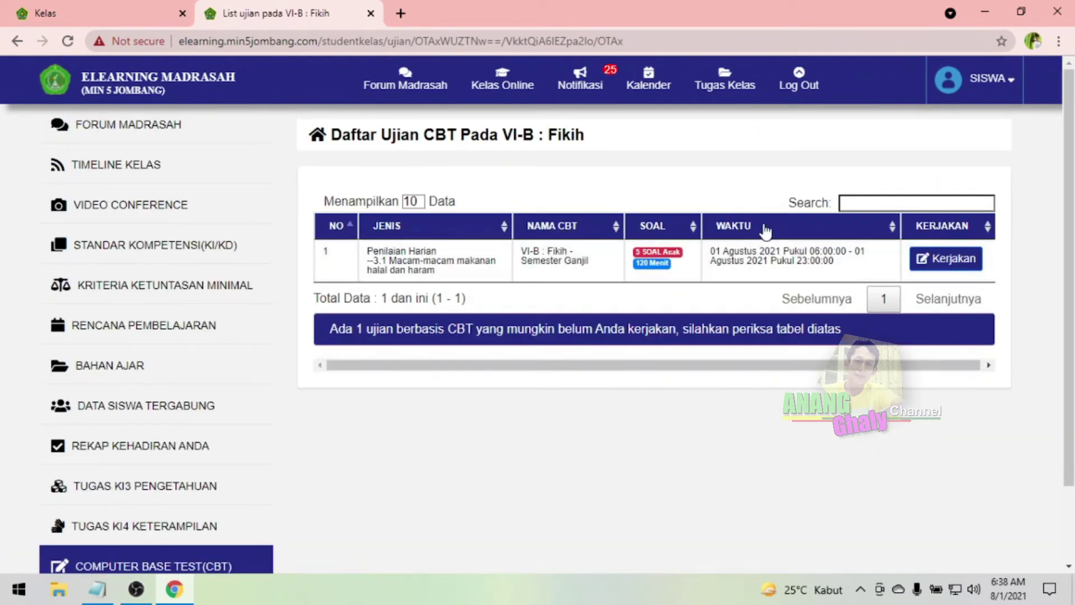
Start the Penilaian Harian exam as the student and end it without answering any question.
click(954, 265)
scroll(820, 315, down, 2)
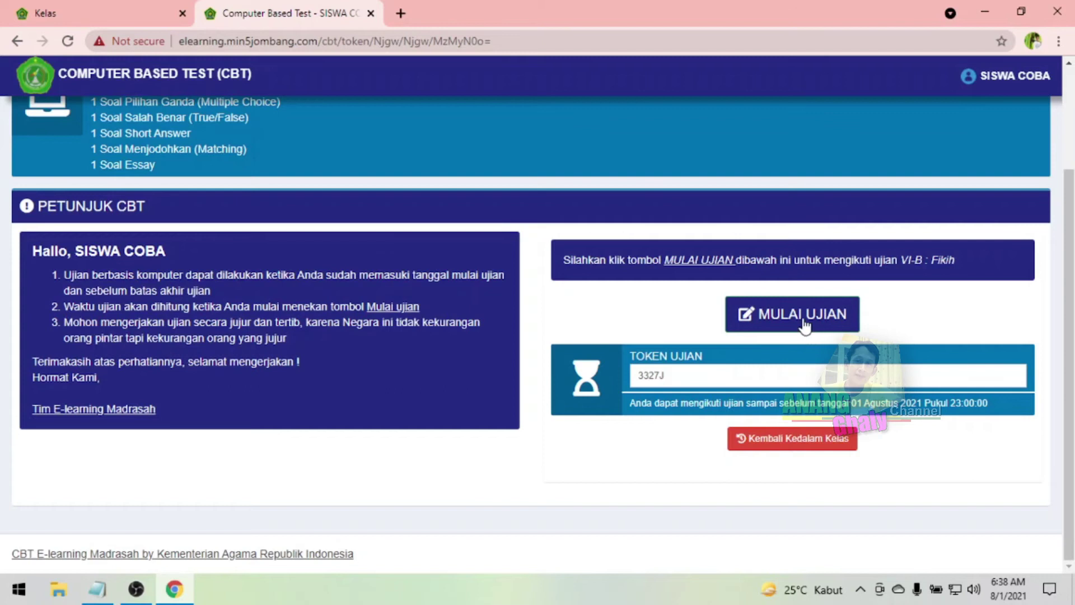
click(846, 312)
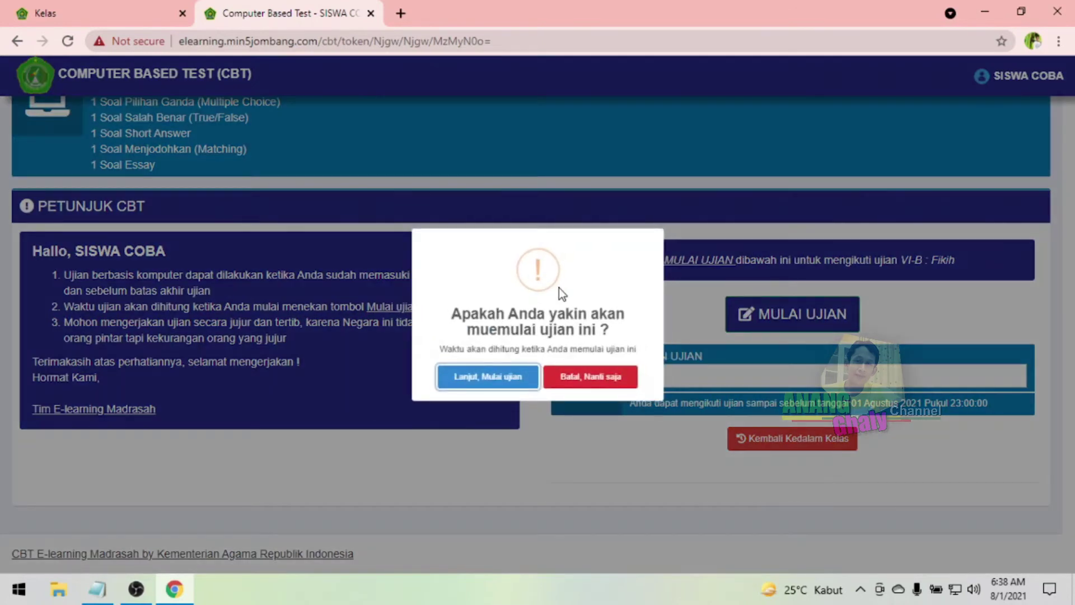
click(518, 384)
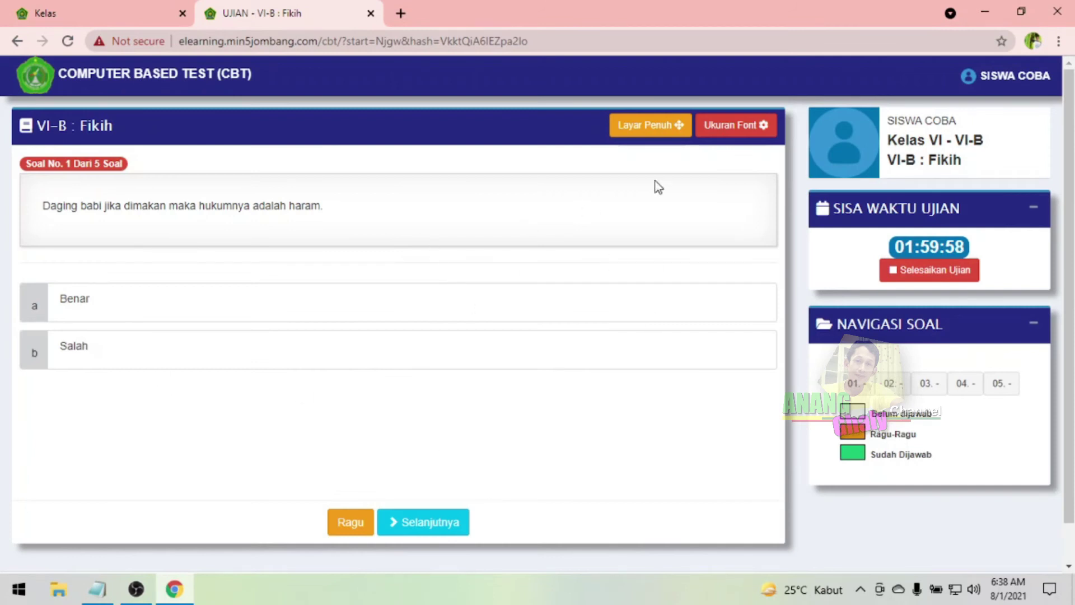
click(946, 274)
click(542, 371)
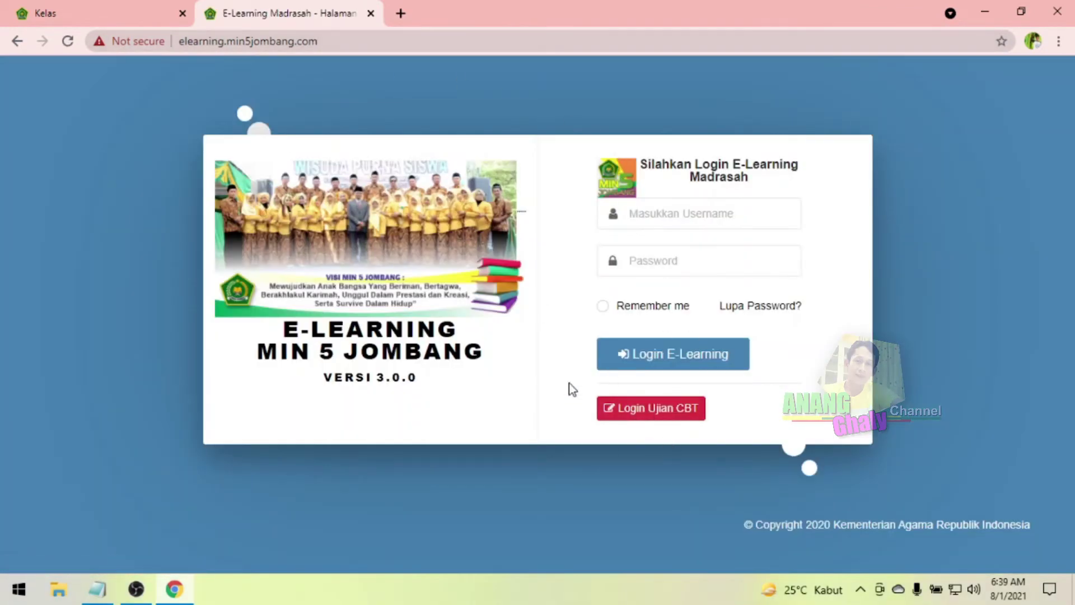
Reset the student's attempt in the exam results of the teacher account and return to the refreshed CBT list.
click(96, 8)
click(877, 306)
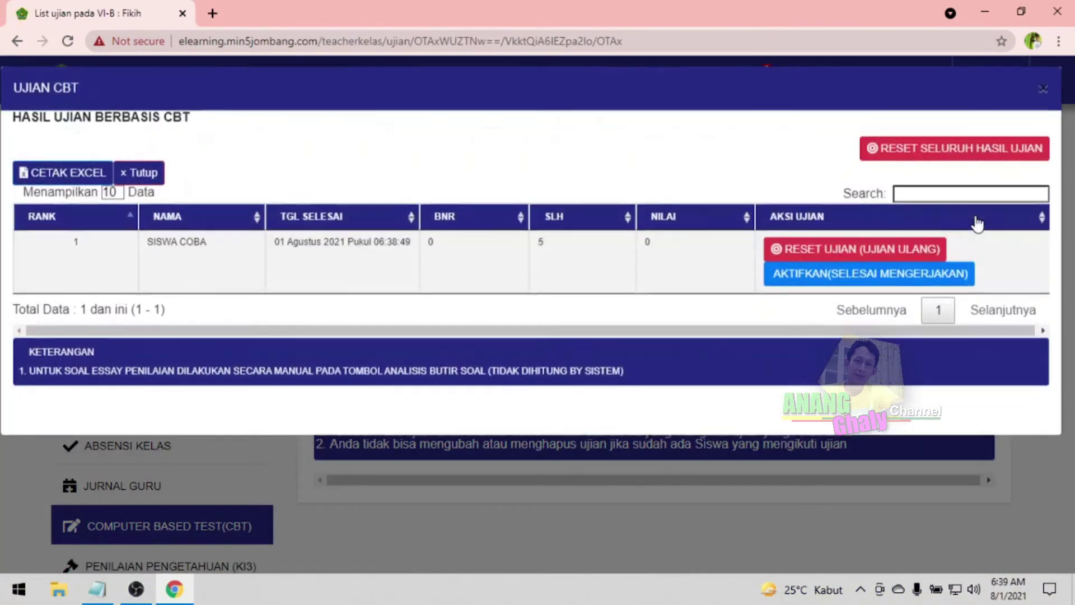
click(916, 261)
click(550, 240)
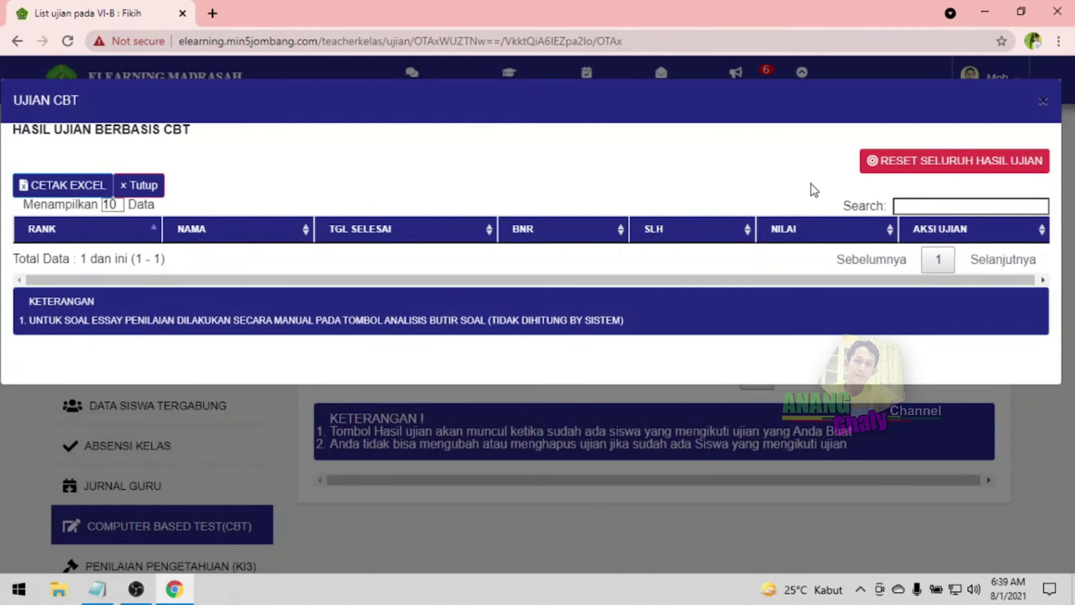
click(1047, 107)
click(236, 529)
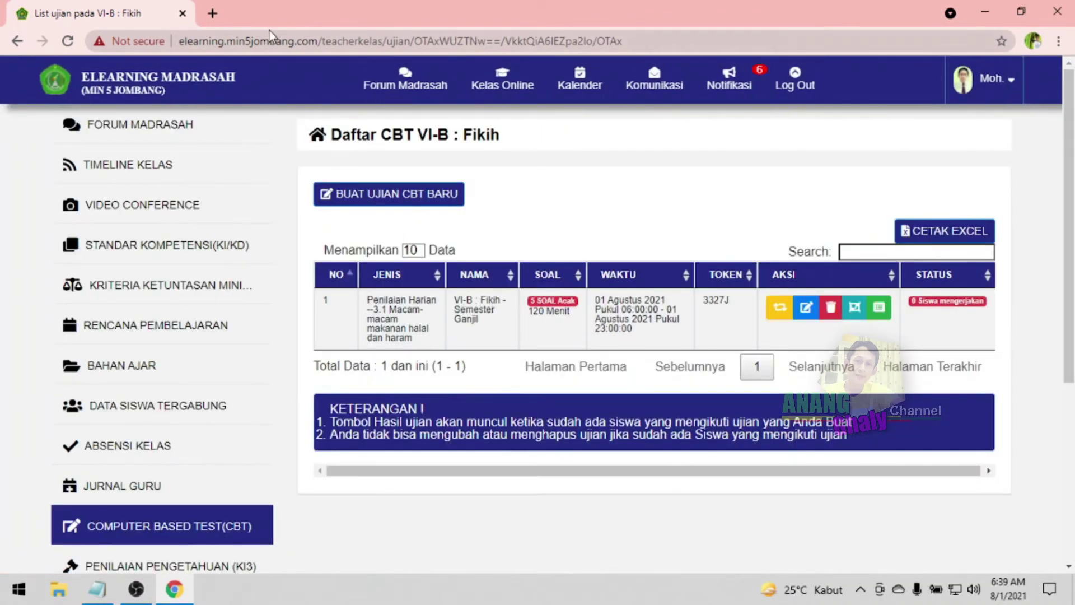
Open elearning.min5jombang.com in a new browser tab.
click(213, 14)
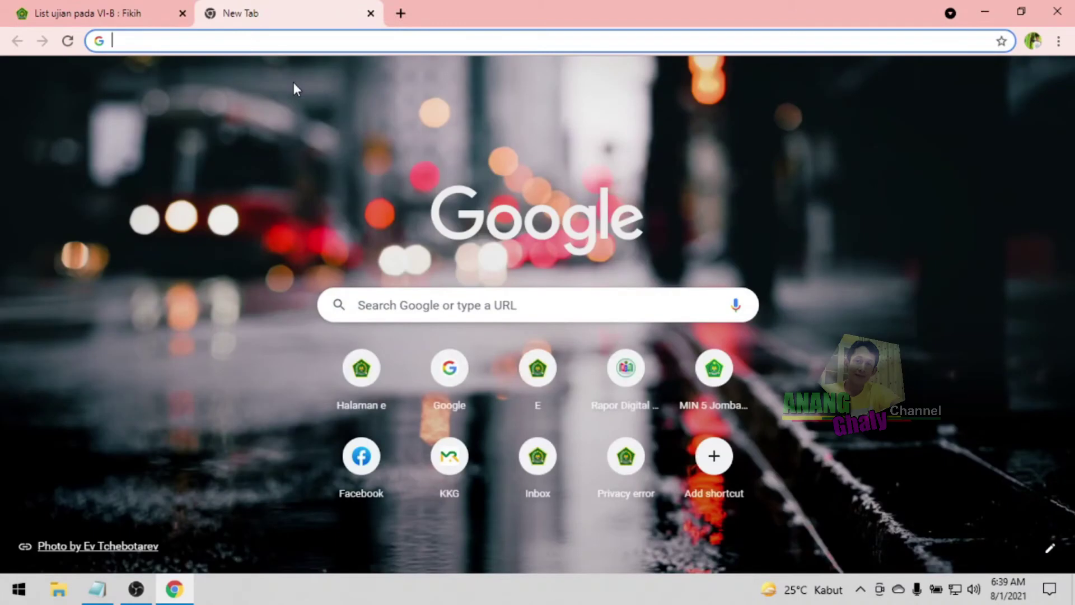
text(elearning.min5jombang.com)
key(Return)
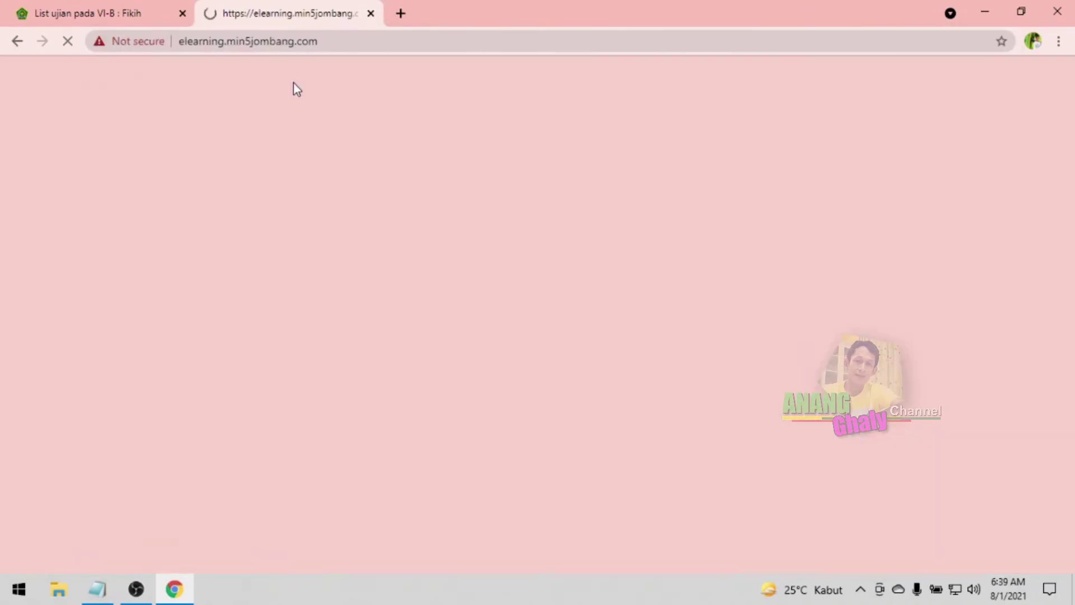
Copy the Penilaian Harian exam token from the teacher's CBT list and open the CBT exam login page.
key(ctrl+shift+Tab)
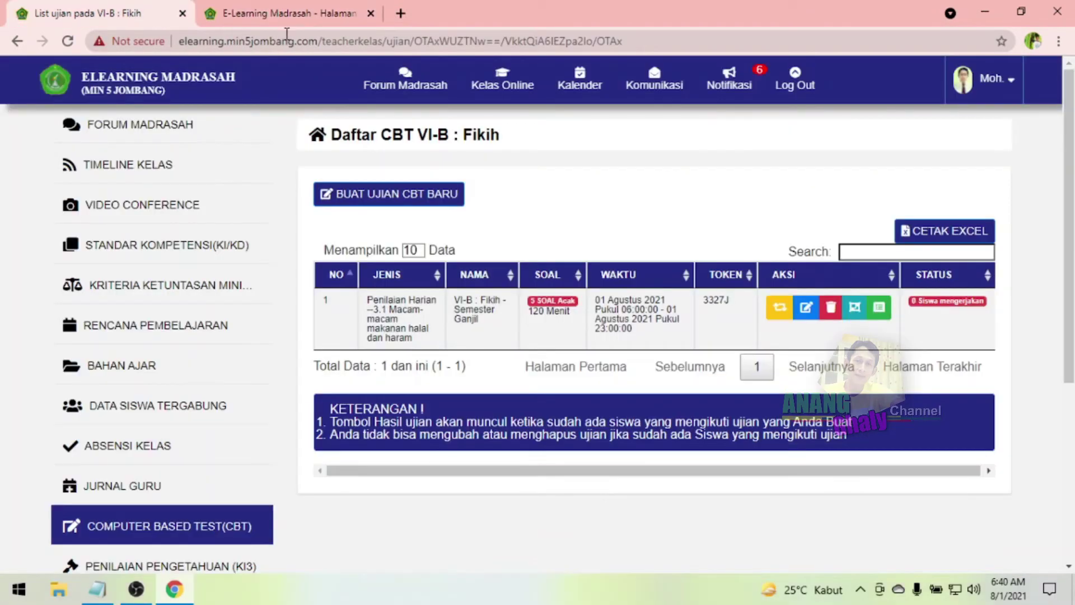
double_click(724, 299)
click(314, 13)
click(668, 404)
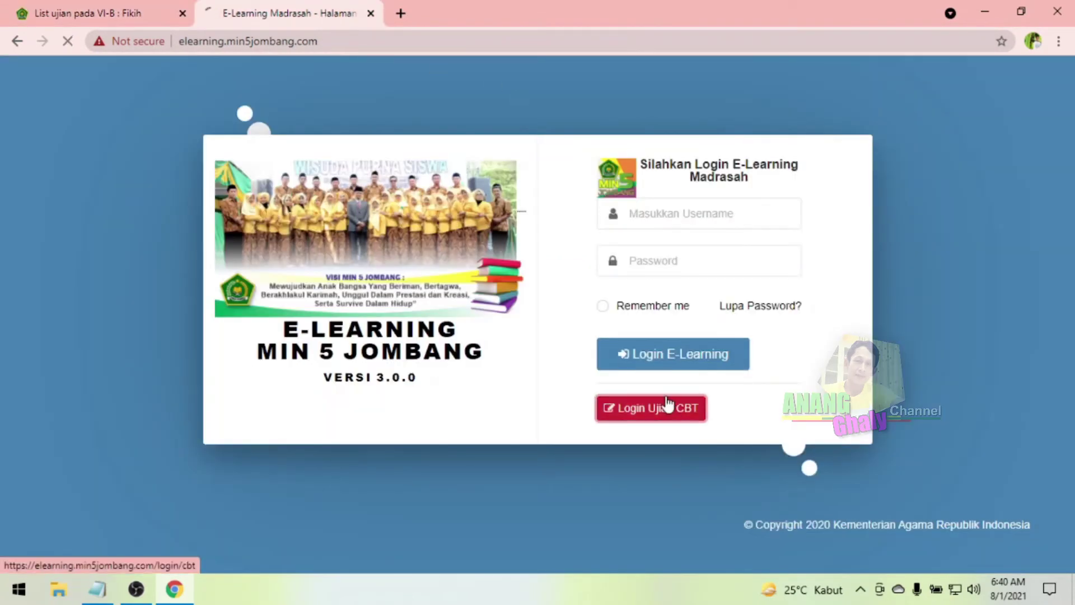
Log in to the CBT exam with the student's NISN, the account password and the copied exam code.
click(683, 269)
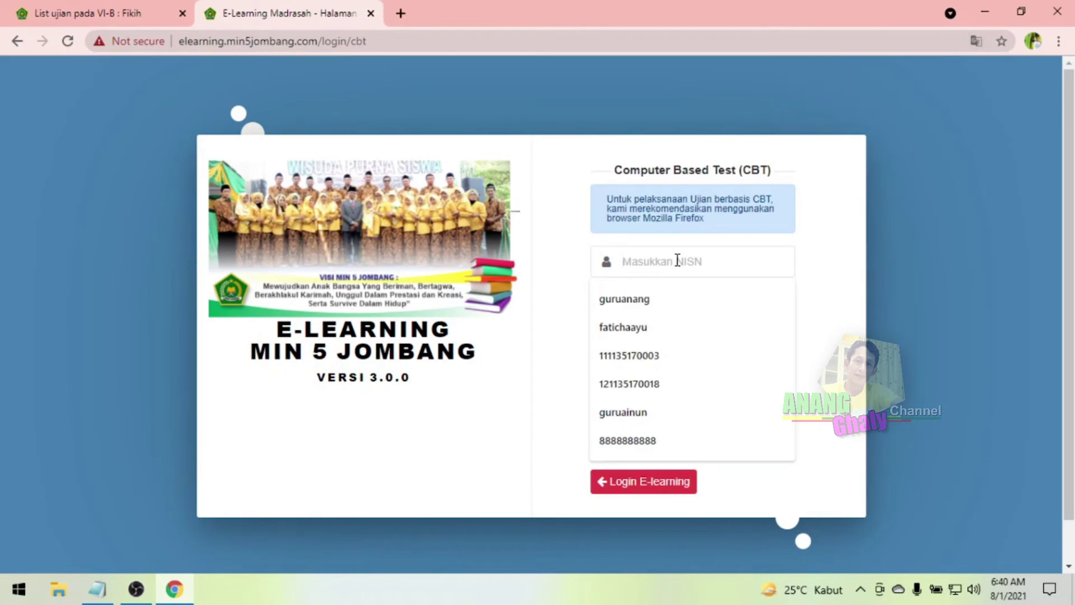
text(8888888888)
click(644, 300)
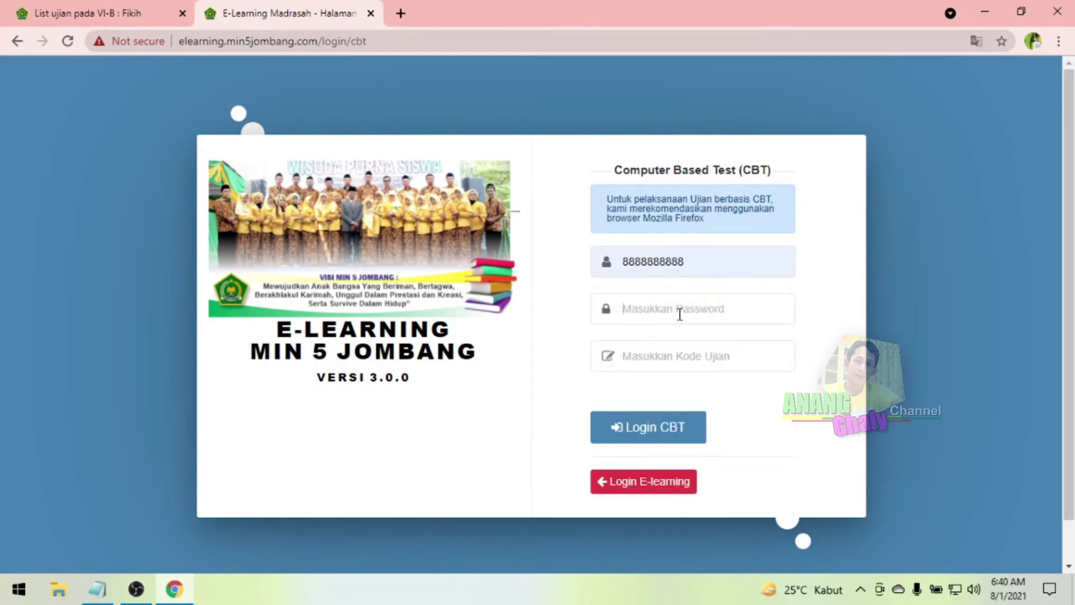
text(1)
click(668, 360)
key(ctrl+v)
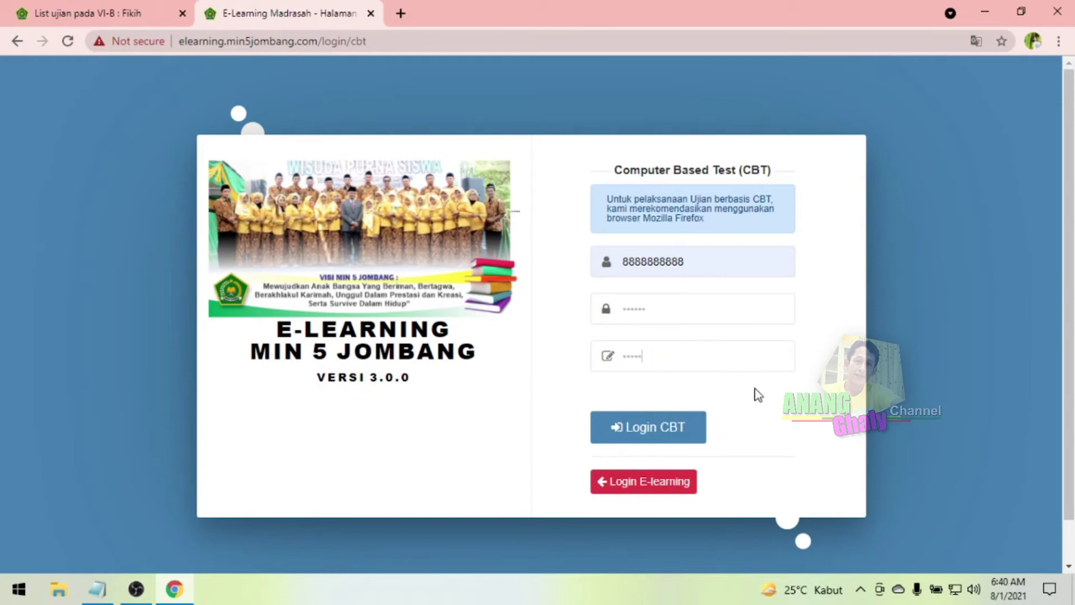
click(662, 434)
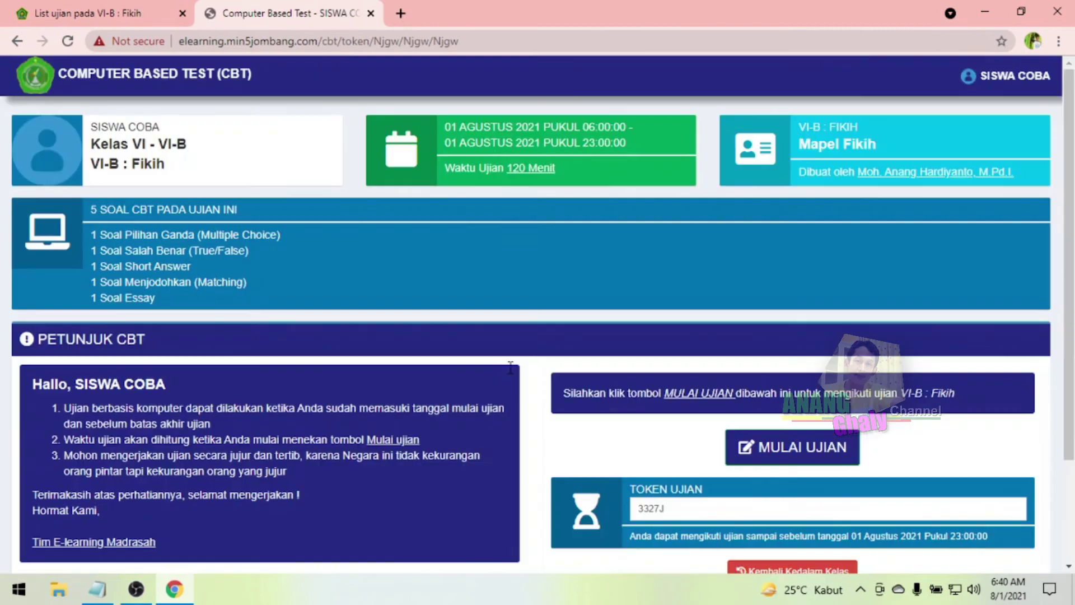
Review the exam instructions, start the VI-B : Fikih exam and confirm the start.
scroll(511, 366, down, 3)
scroll(674, 324, up, 3)
click(809, 450)
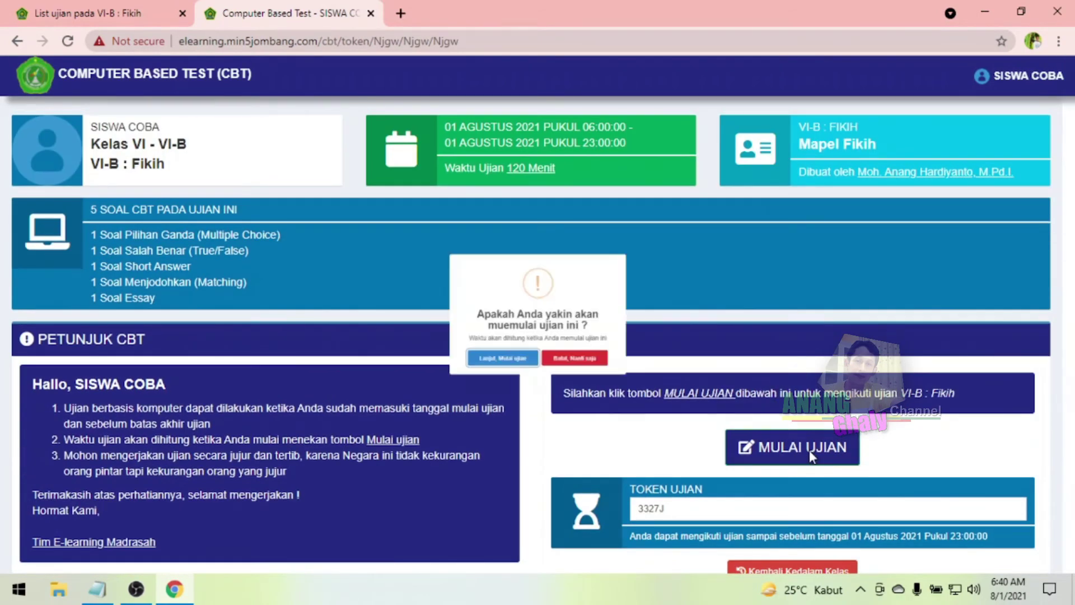
click(499, 387)
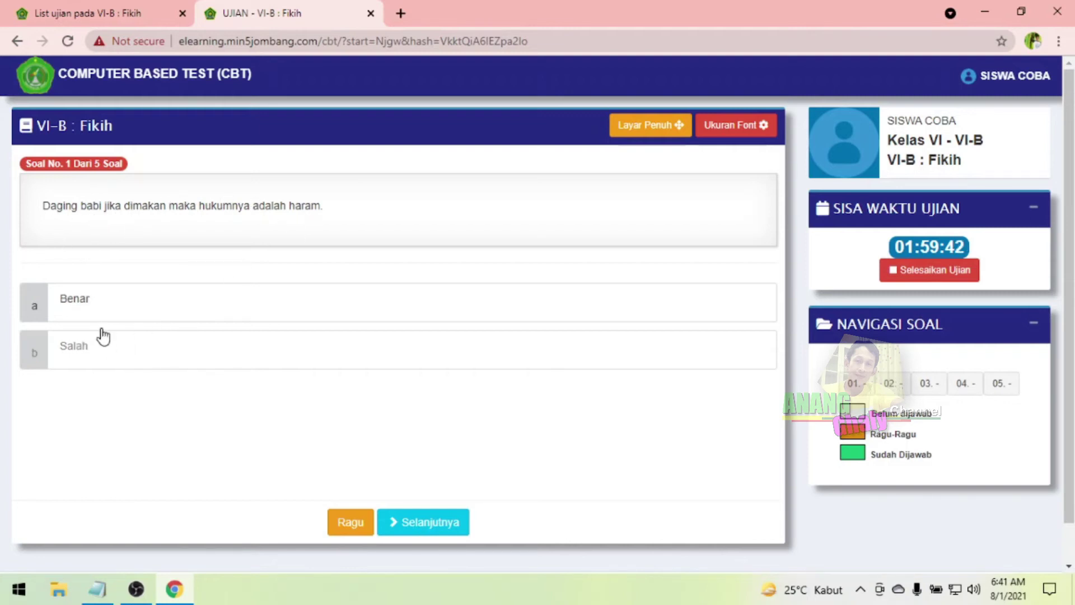
Answer question 1 on eating pork with Benar and continue to question 2.
click(91, 314)
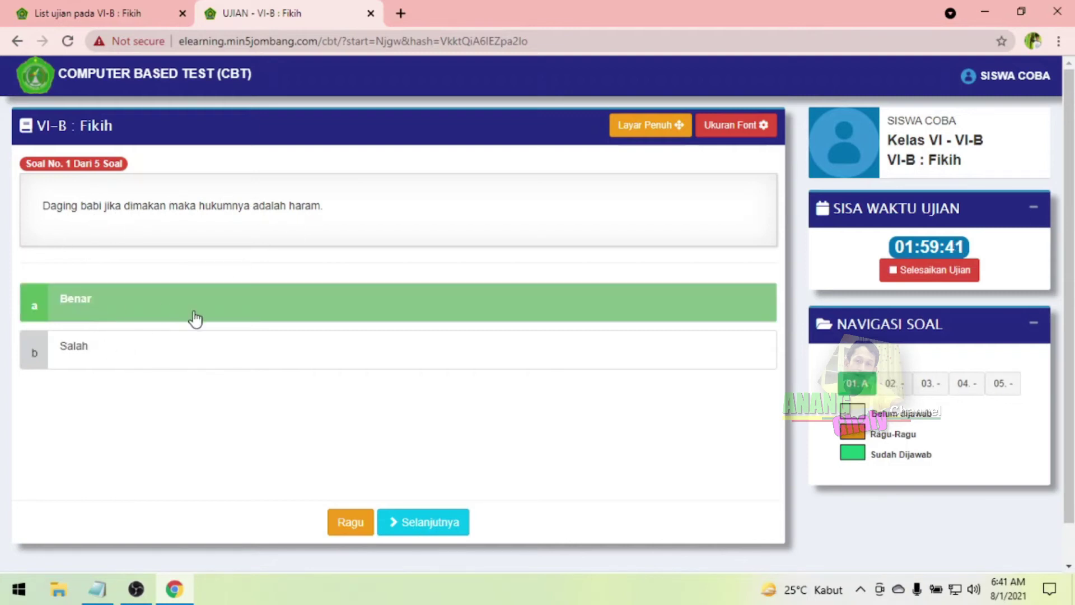
click(450, 524)
In matching question 2, pair Ikan dan belalan with the halal carcass statement and Halal dimakan with the statement on eating pork when forced.
scroll(382, 335, down, 1)
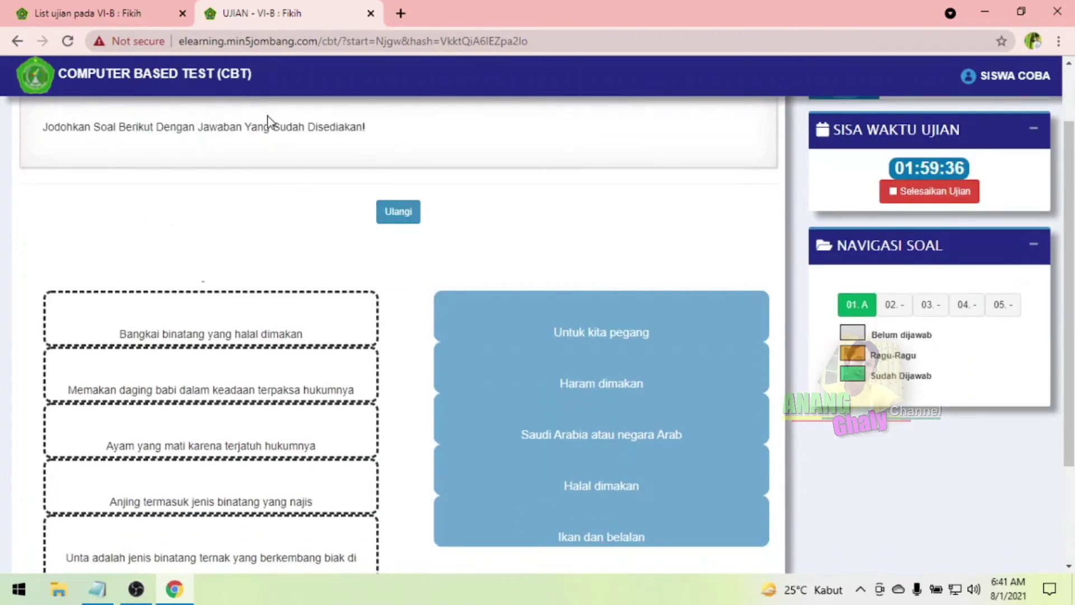
scroll(425, 179, down, 1)
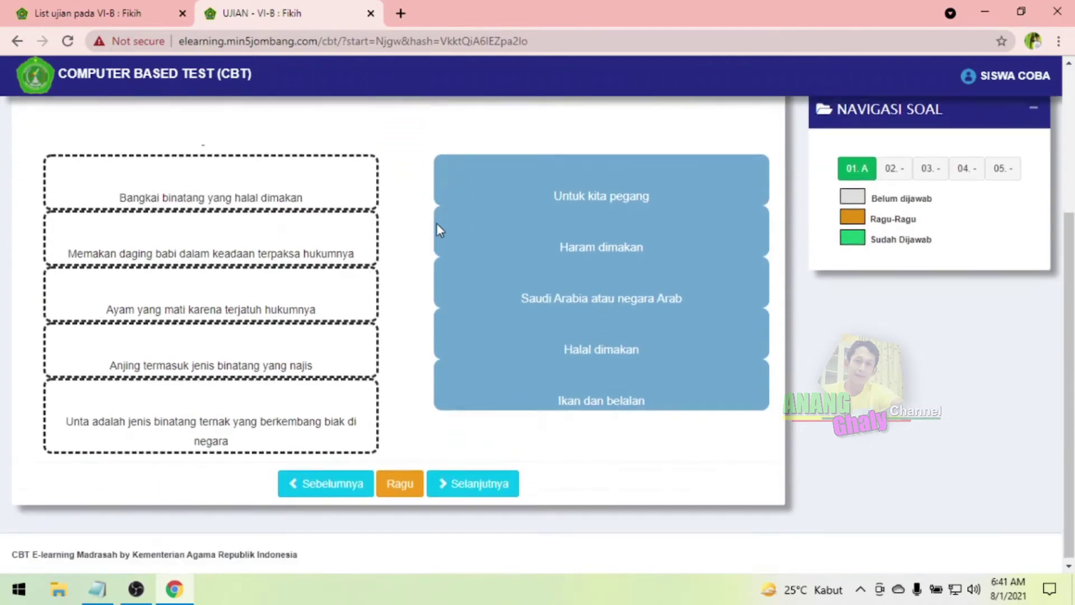
scroll(454, 313, down, 1)
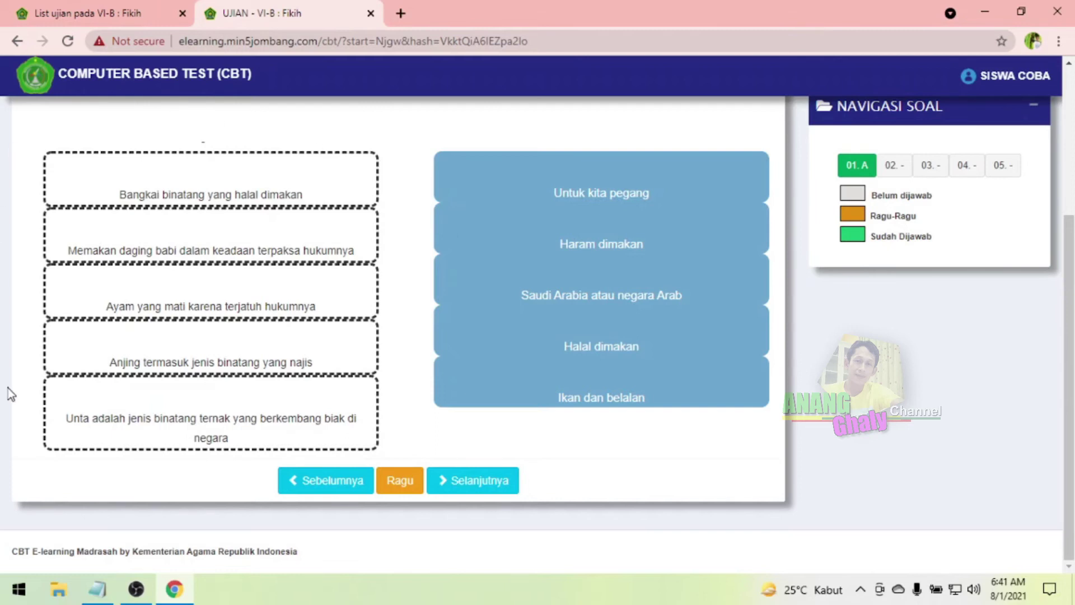
scroll(385, 351, up, 1)
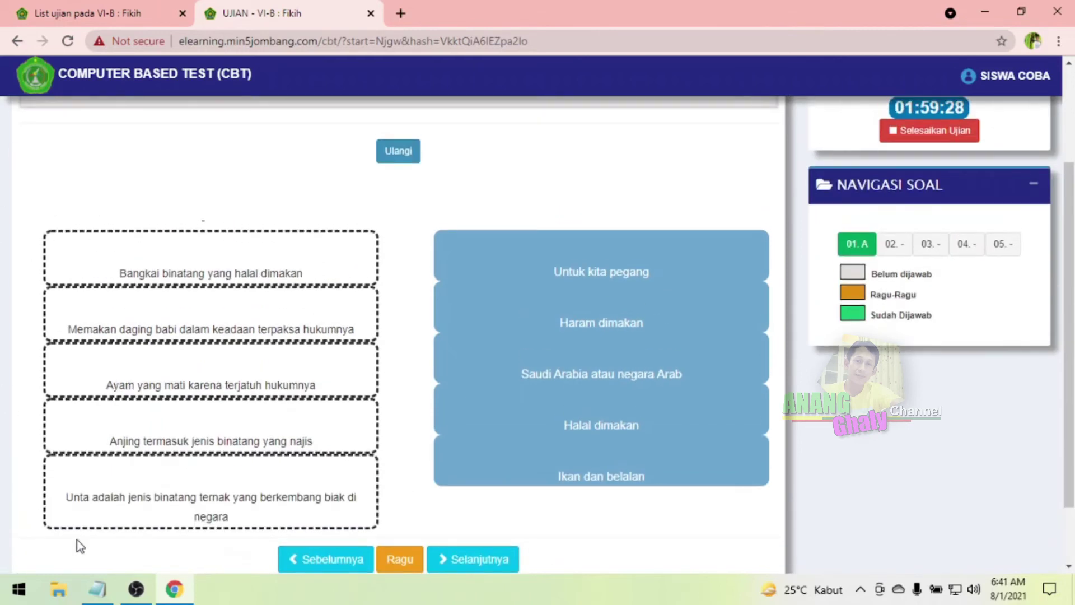
scroll(162, 251, down, 1)
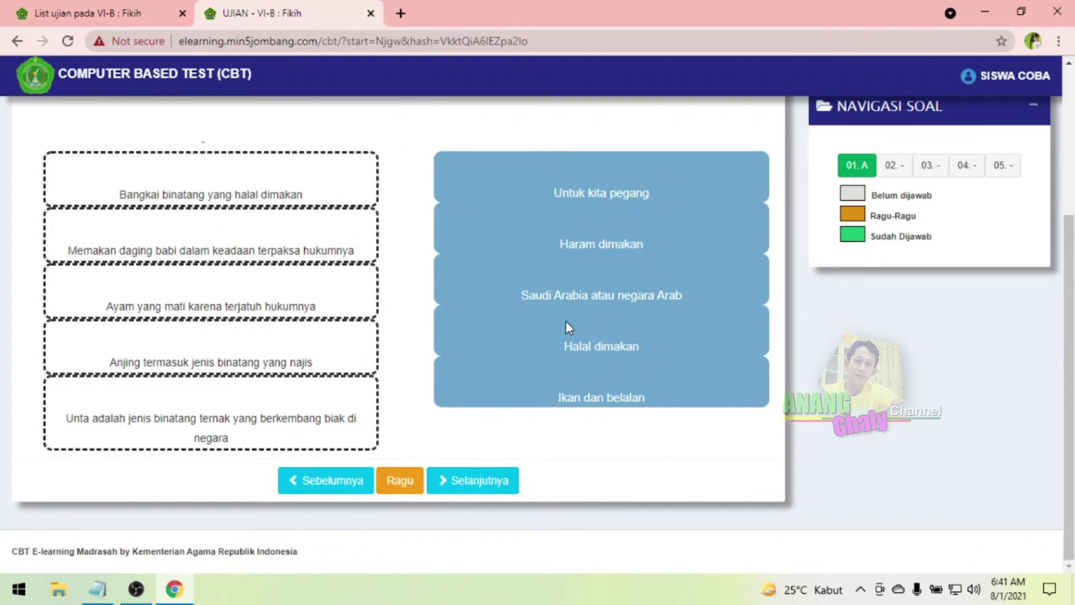
scroll(345, 290, up, 1)
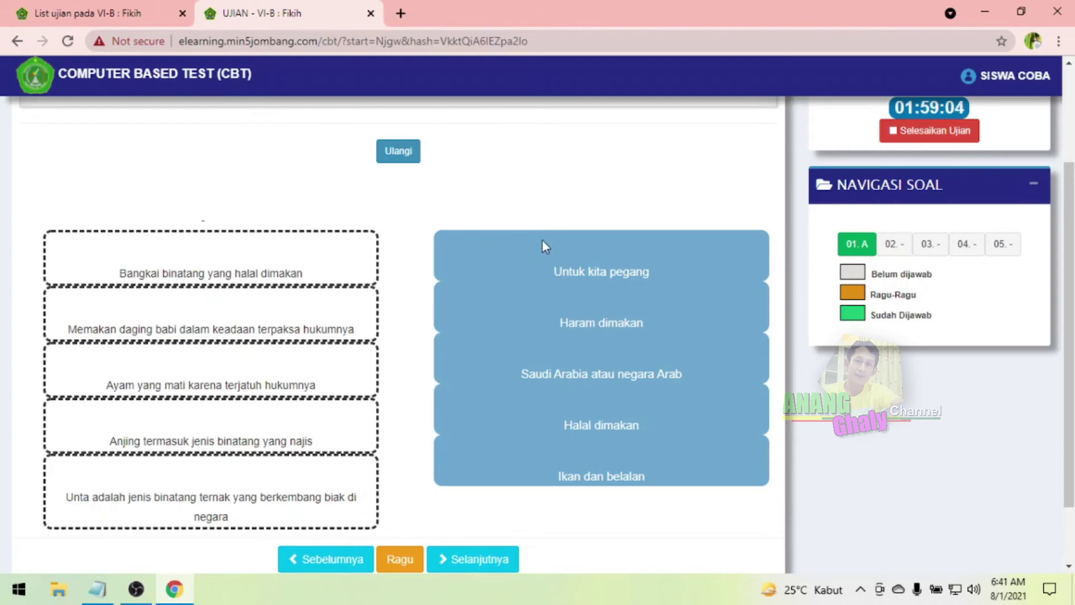
drag(609, 474, 224, 275)
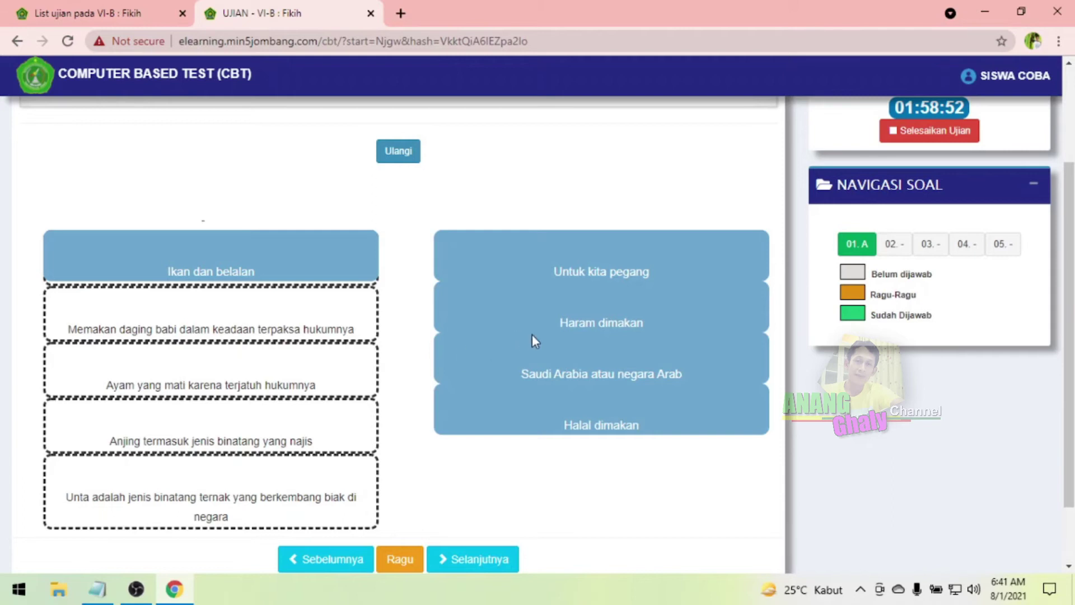
drag(617, 442, 245, 341)
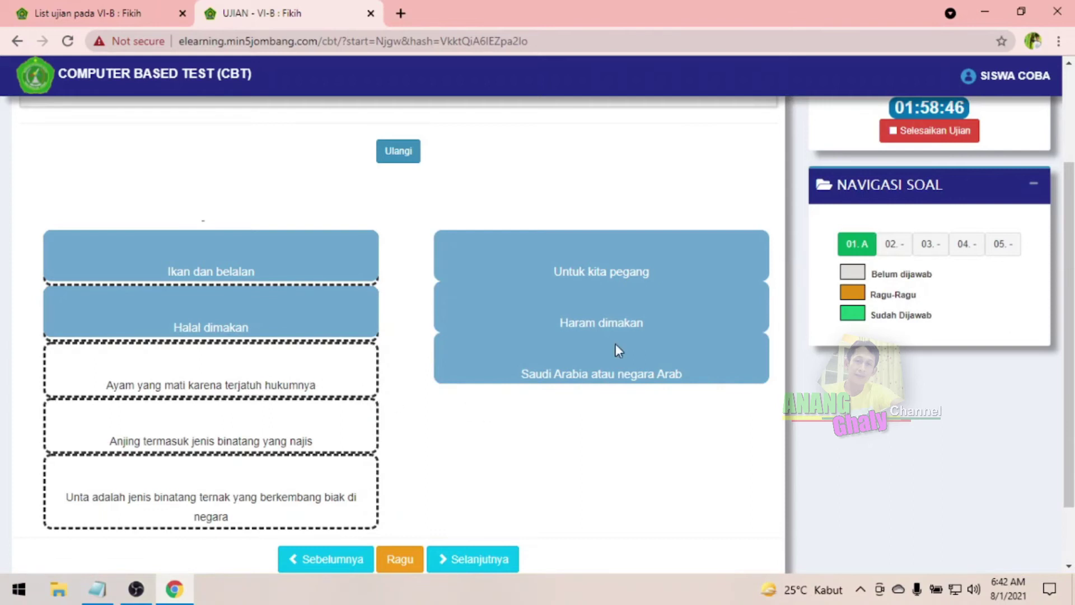
Pair Haram dimakan with the fallen chicken statement, Untuk kita pegang with the dog statement and Saudi Arabia atau negara Arab with the camel statement.
drag(624, 327, 224, 394)
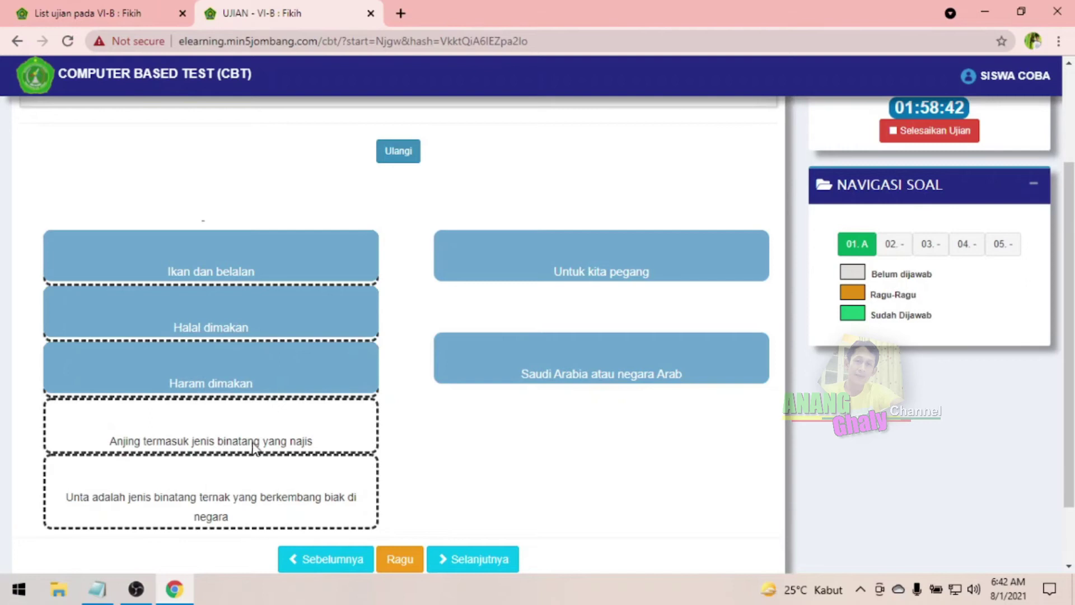
drag(617, 264, 206, 425)
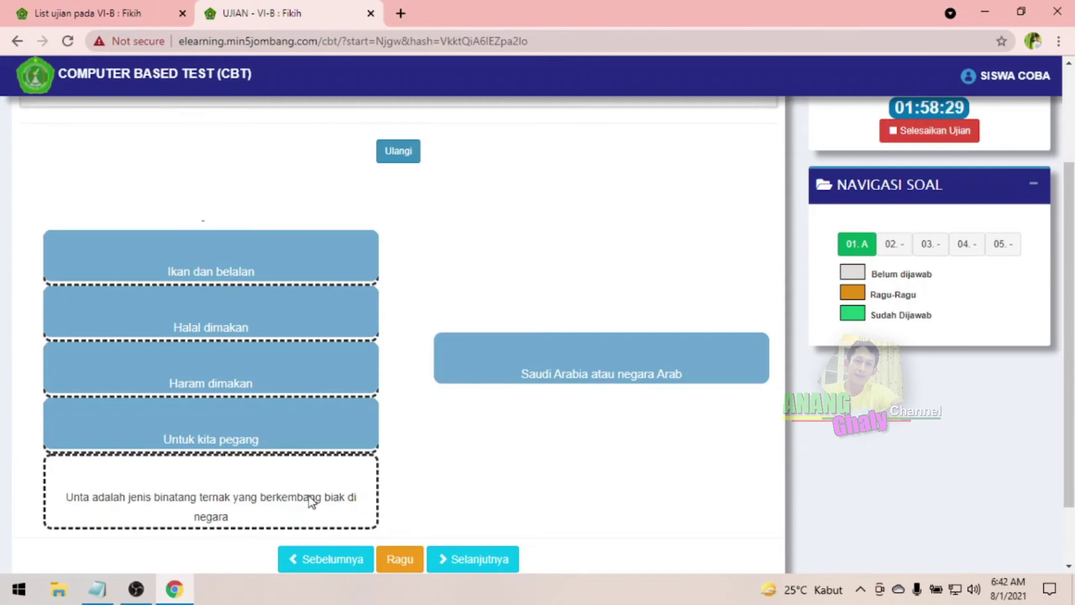
drag(568, 379, 169, 513)
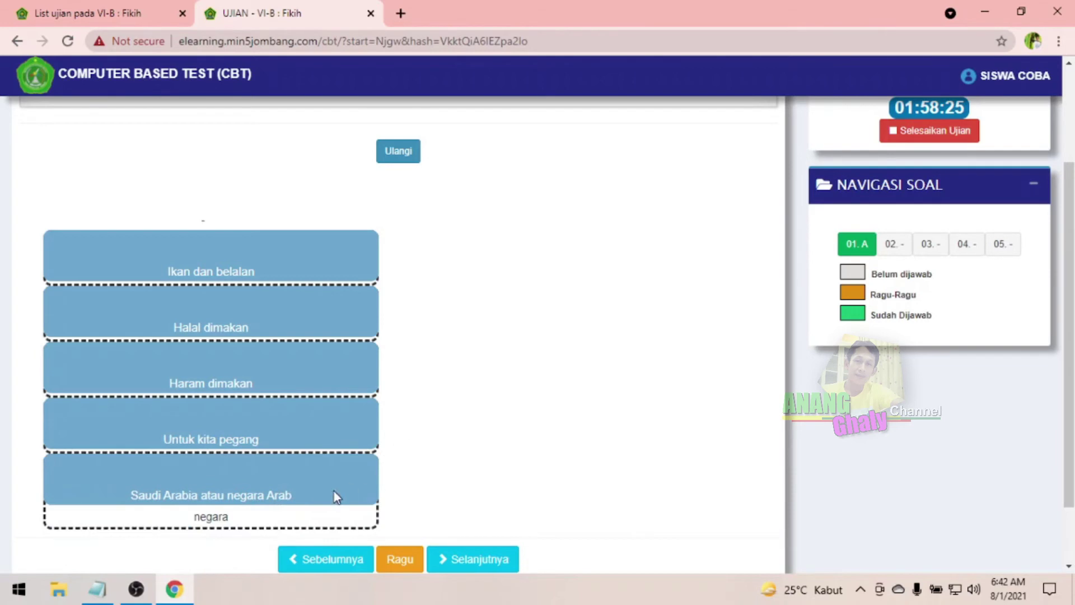
scroll(365, 473, down, 2)
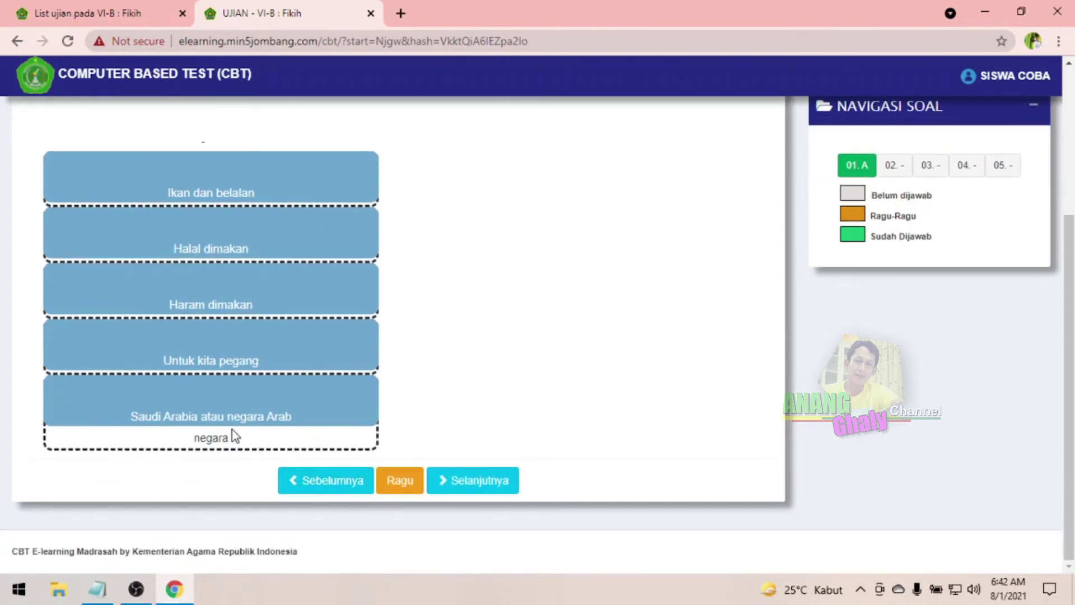
scroll(261, 287, up, 2)
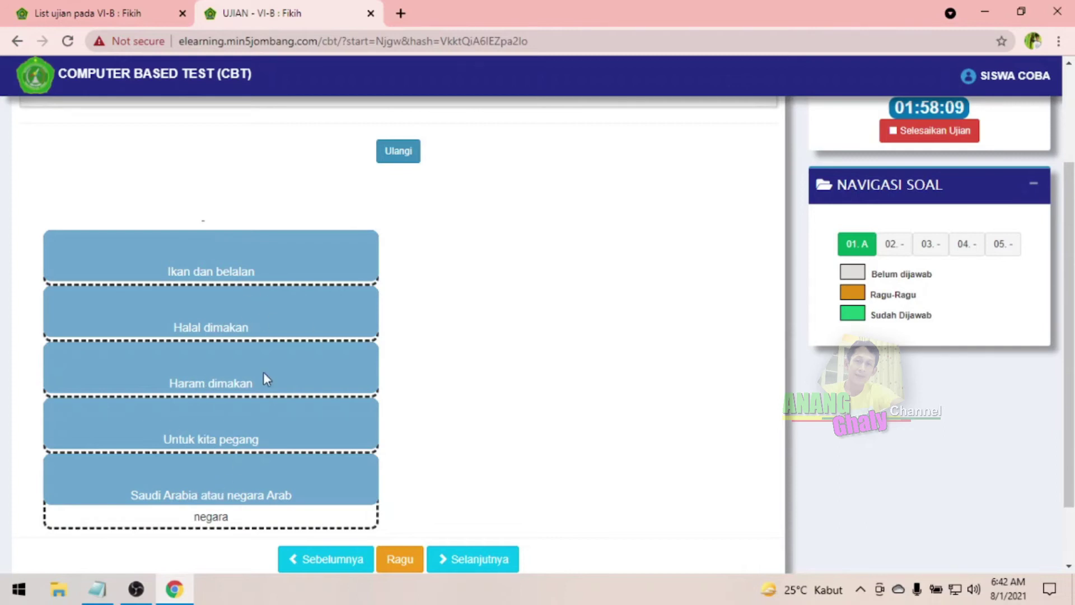
Reset the matching answers of question 2 and reshuffle the answer choices several times.
scroll(420, 372, up, 1)
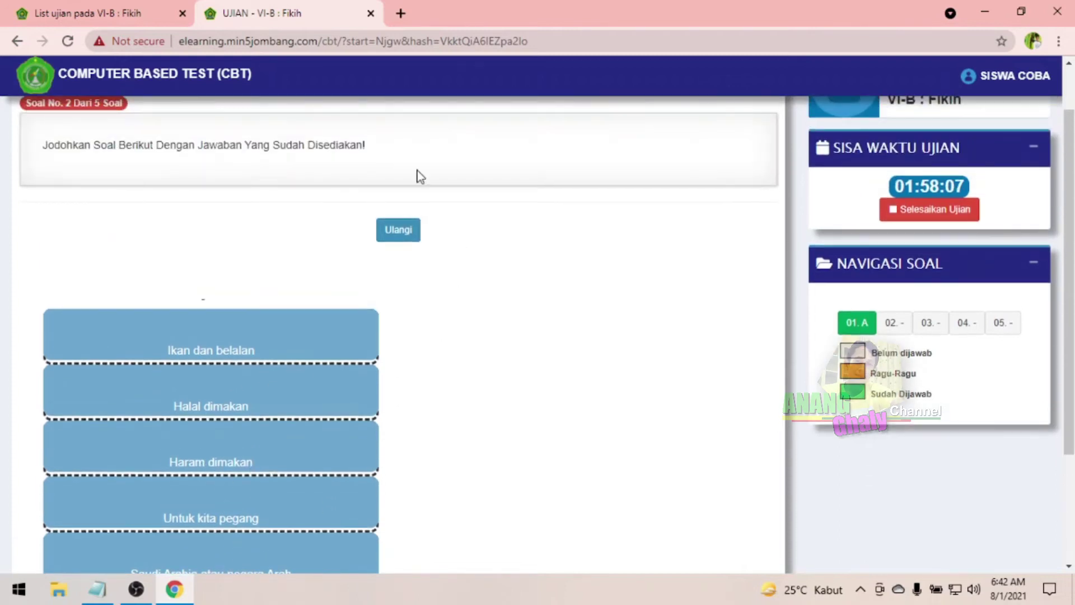
click(401, 233)
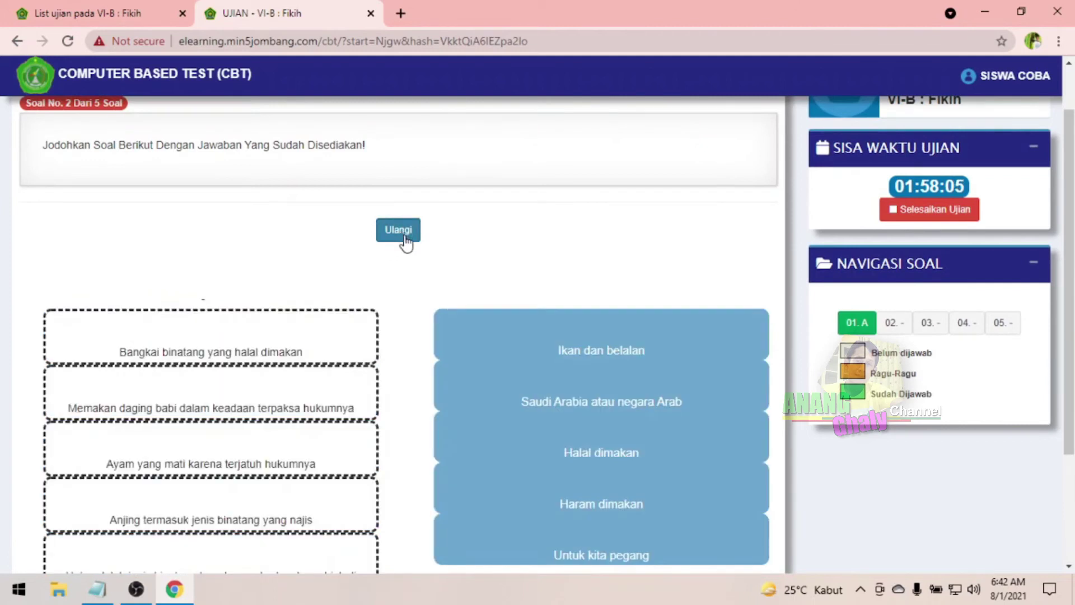
click(403, 233)
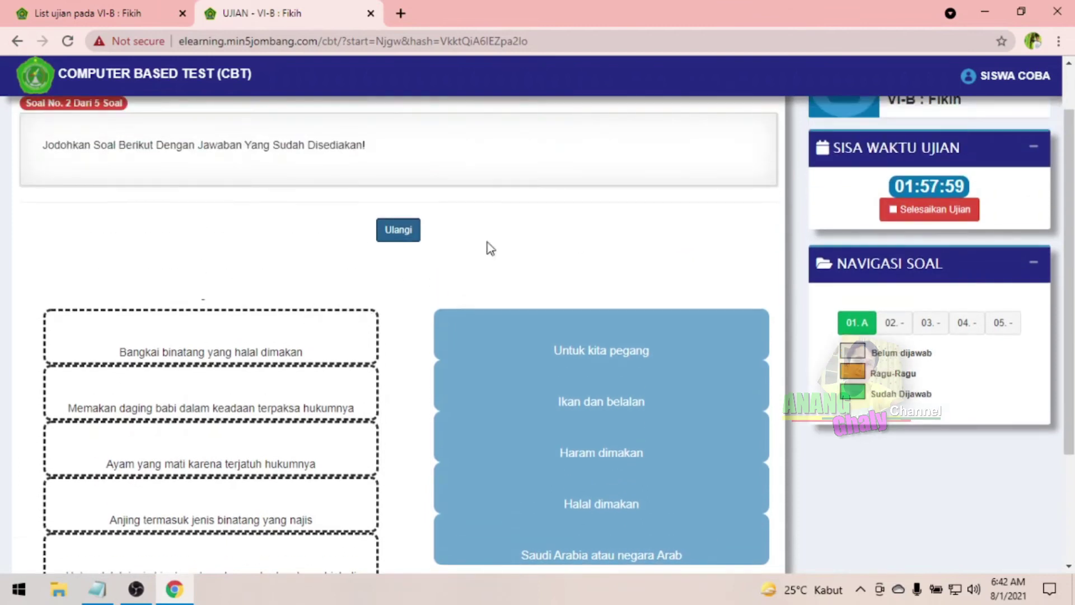
scroll(361, 287, down, 1)
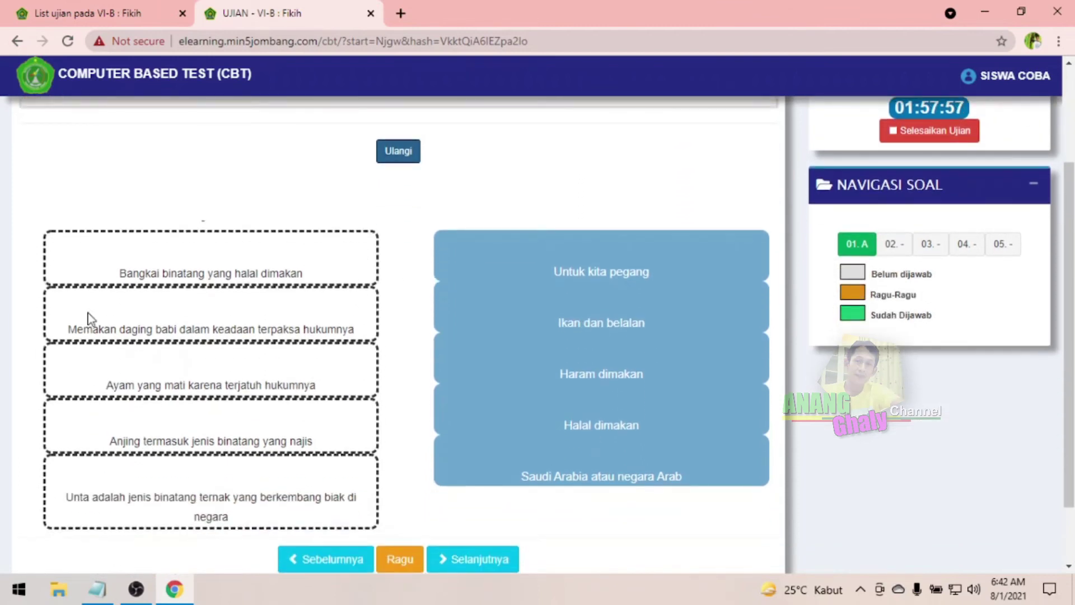
scroll(364, 277, up, 1)
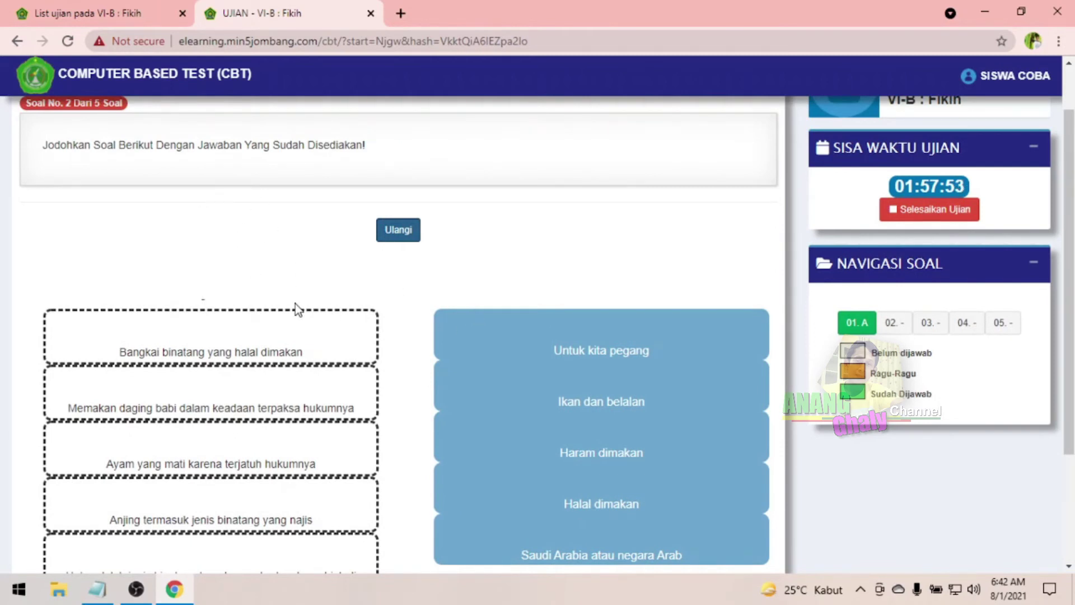
scroll(360, 313, down, 1)
click(398, 153)
click(398, 155)
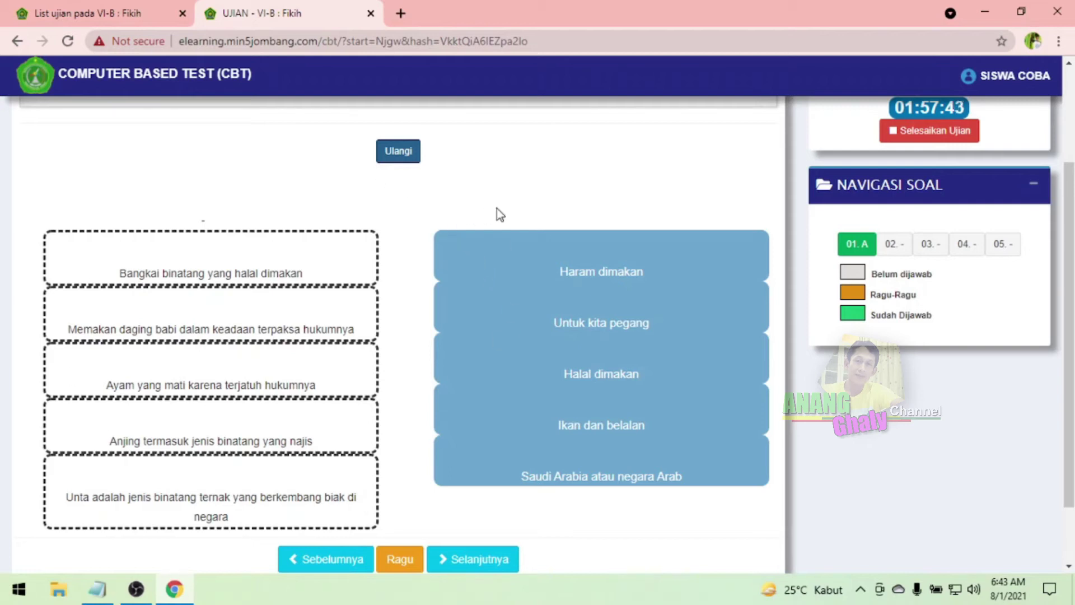
click(403, 158)
click(397, 152)
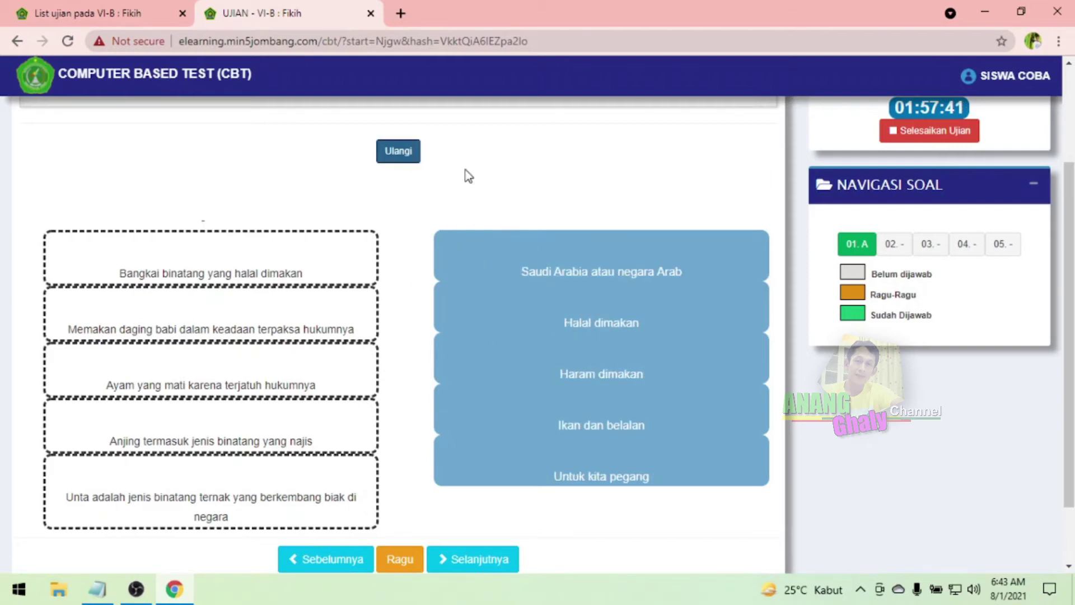
click(399, 152)
click(399, 153)
click(400, 156)
click(401, 156)
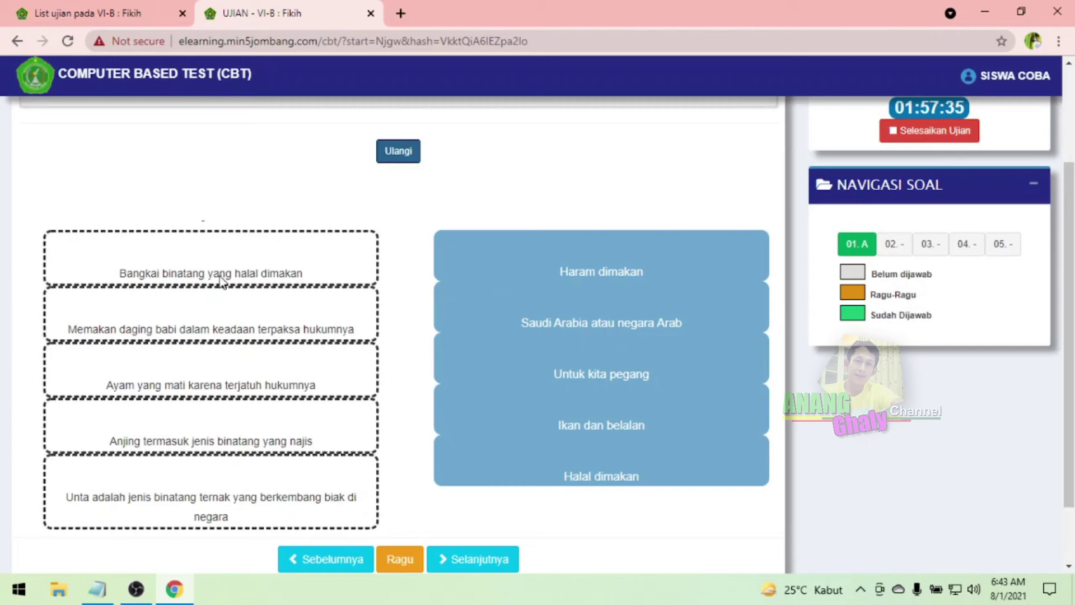
Redo matching question 2 by pairing Ikan dan belalan with the halal carcass statement and Halal dimakan with the forced pork-eating statement.
drag(558, 435, 525, 452)
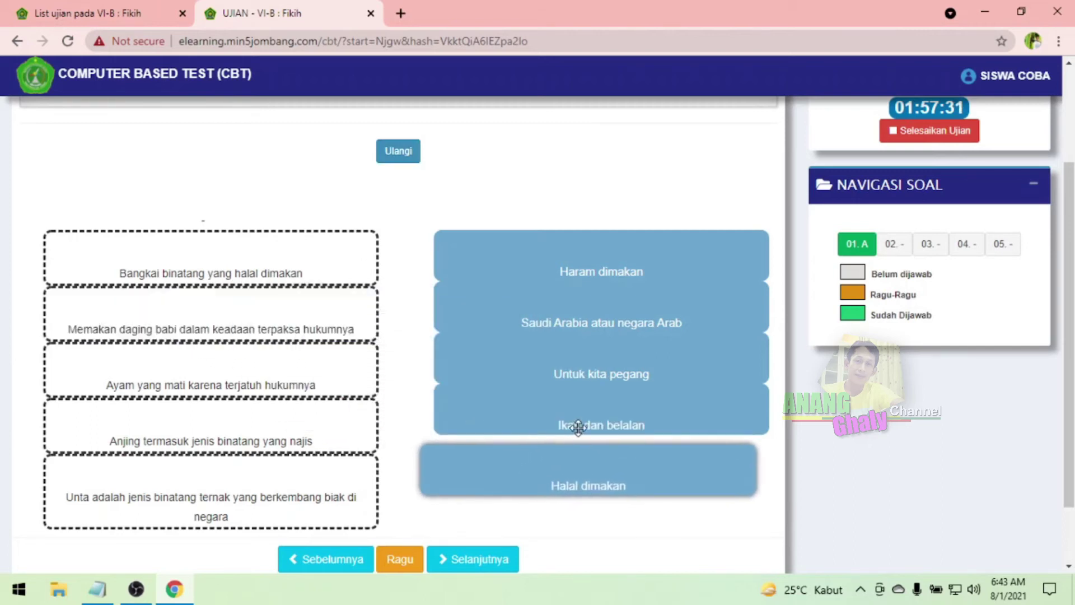
drag(603, 422, 227, 264)
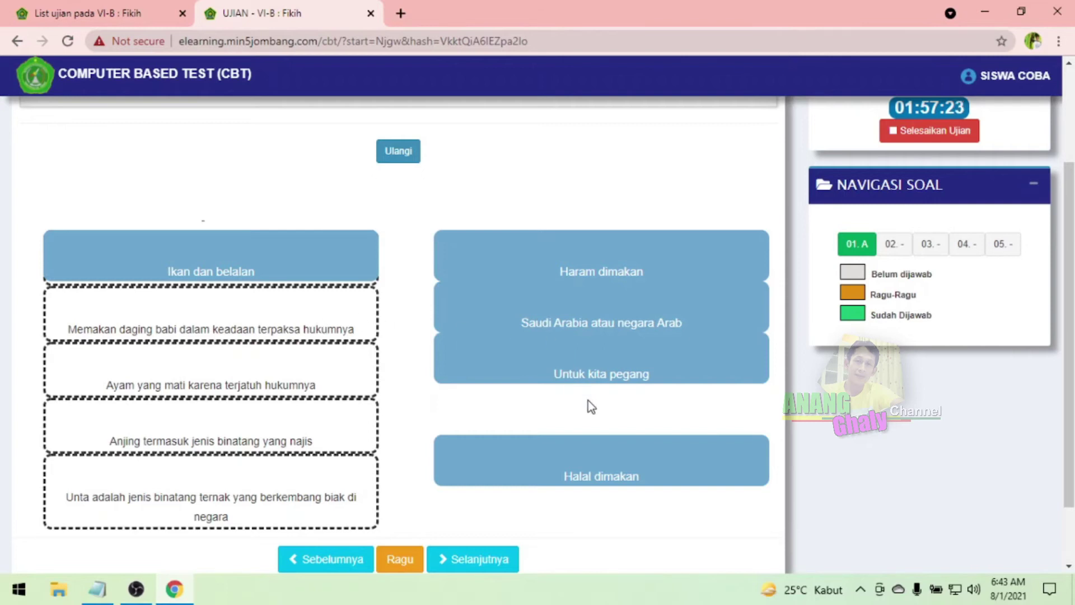
drag(612, 480, 263, 330)
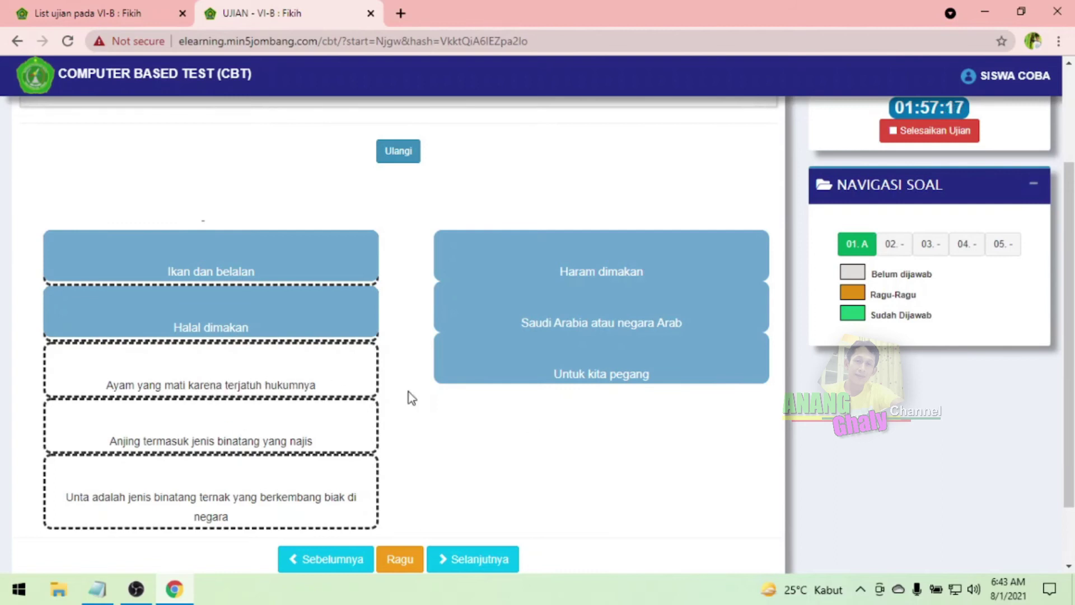
Pair Haram dimakan with the fallen chicken, Untuk kita pegang with the dog and Saudi Arabia atau negara Arab with the camel, and continue to question 3.
drag(585, 276, 194, 385)
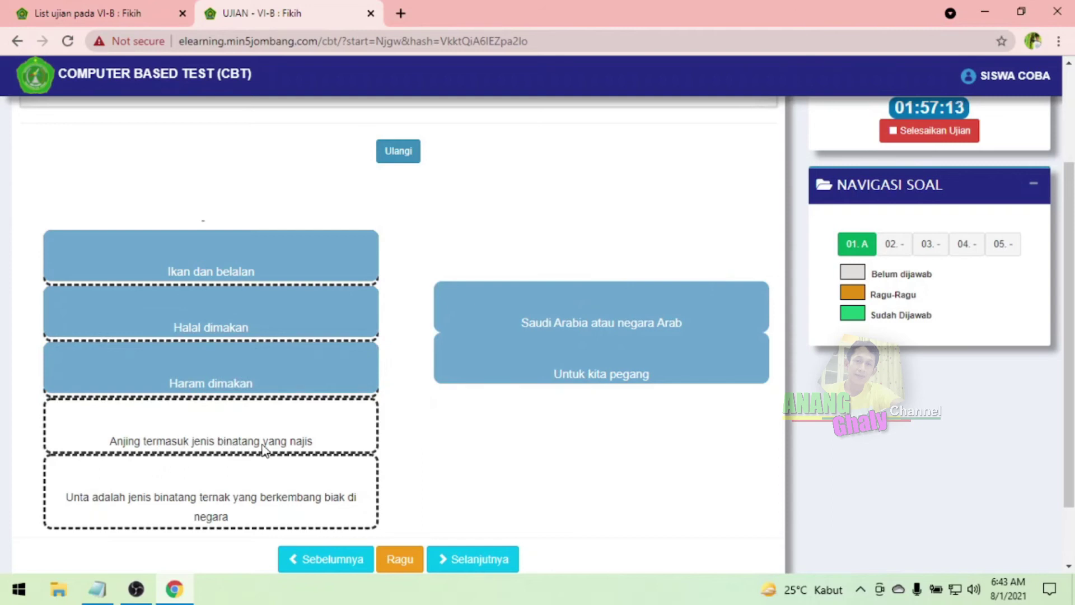
drag(574, 375, 186, 467)
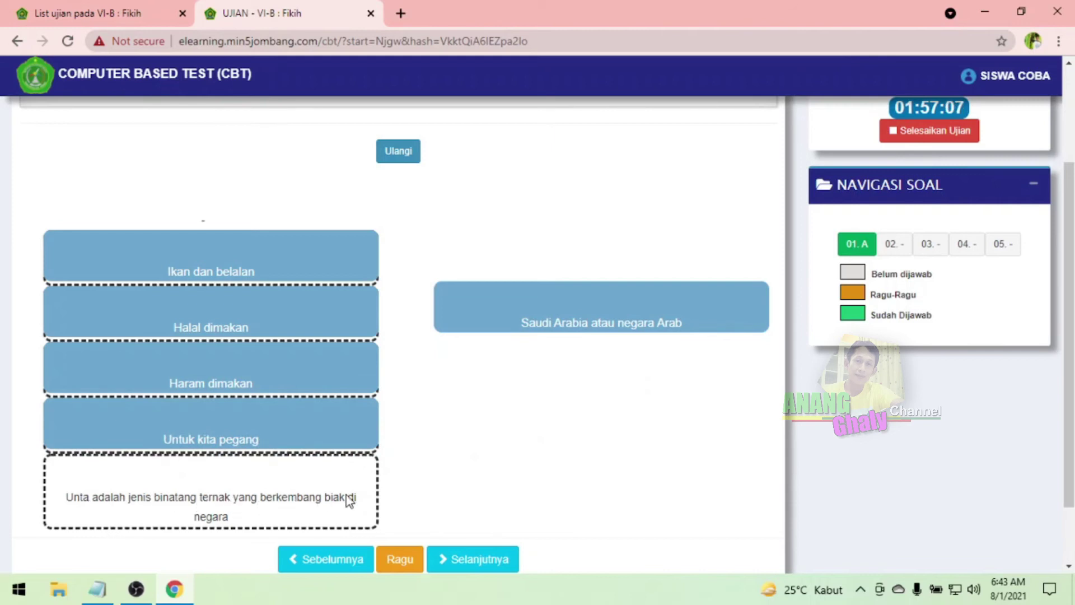
drag(588, 322, 204, 505)
scroll(448, 470, down, 2)
click(479, 482)
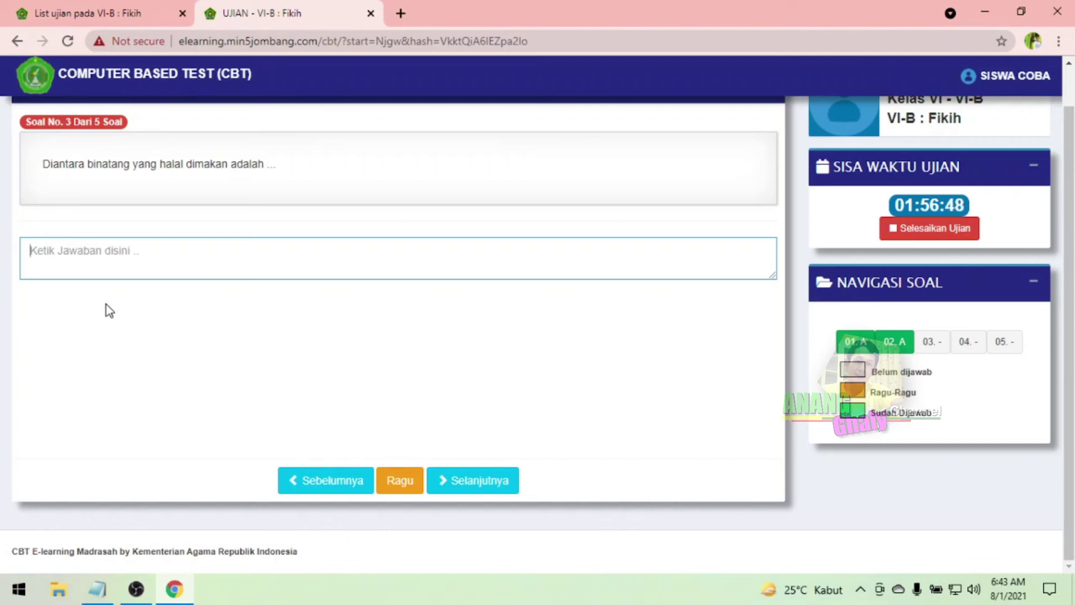
Answer question 3 with "Sapi, kambing, domba, kerbau" and question 4 with Anjing, and continue to question 5.
text(Sapi, kamb)
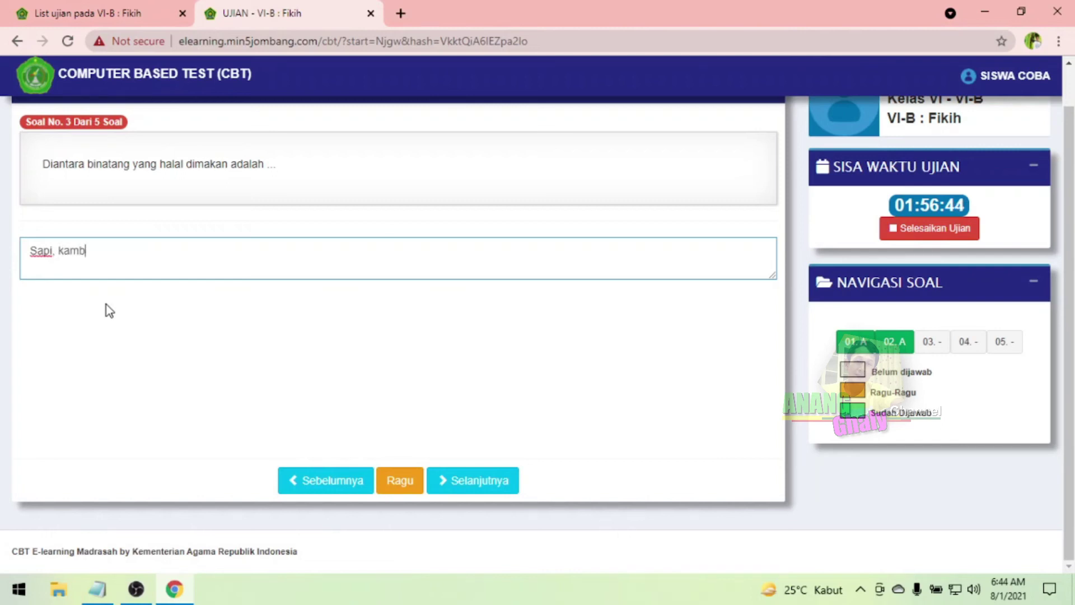
text(ing, domba, kerbau)
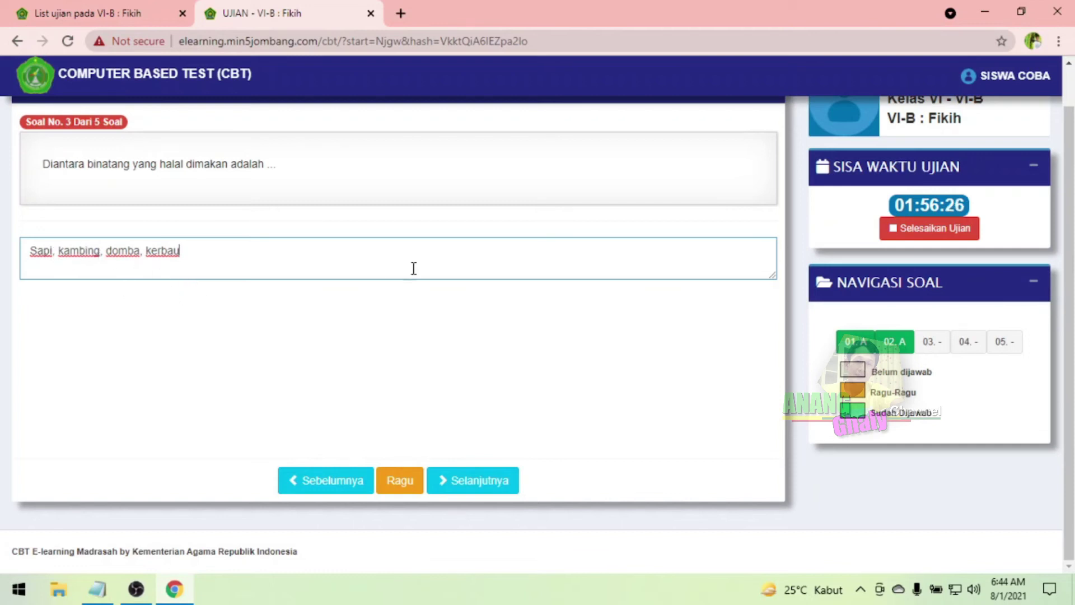
click(499, 488)
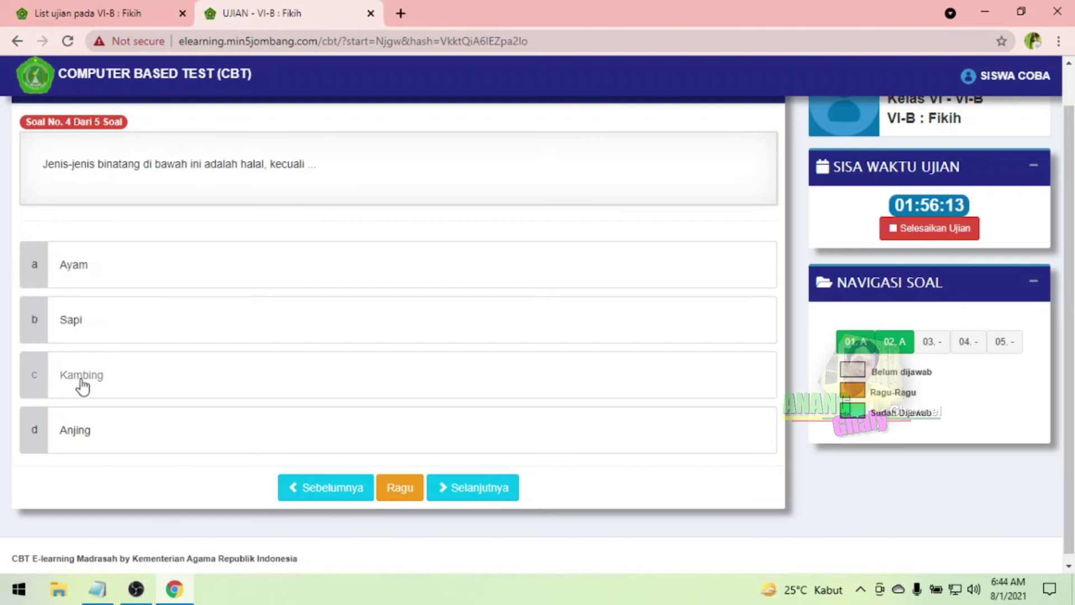
click(66, 442)
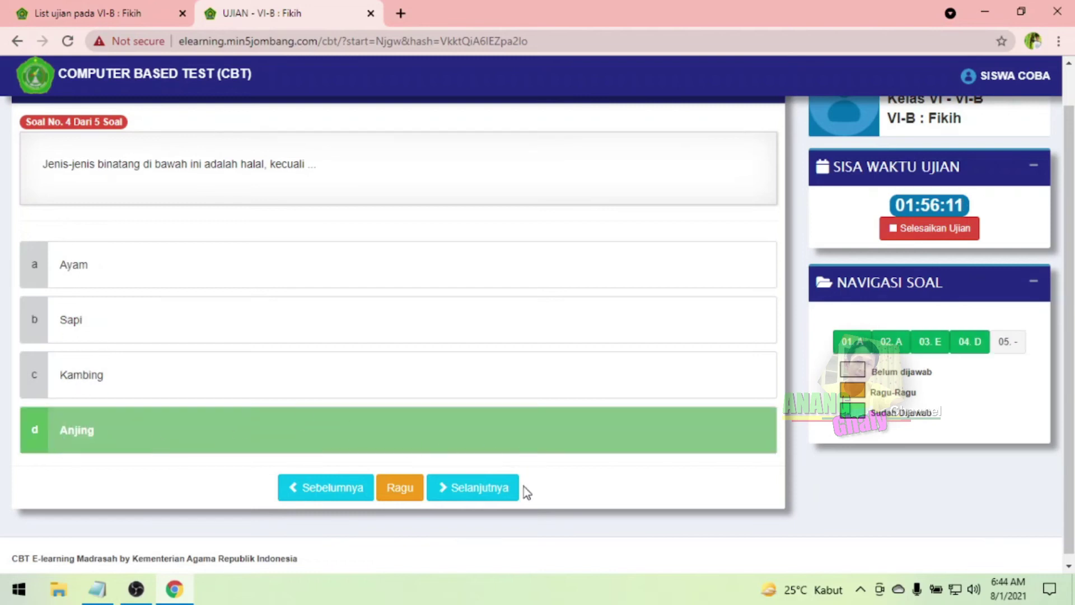
click(486, 488)
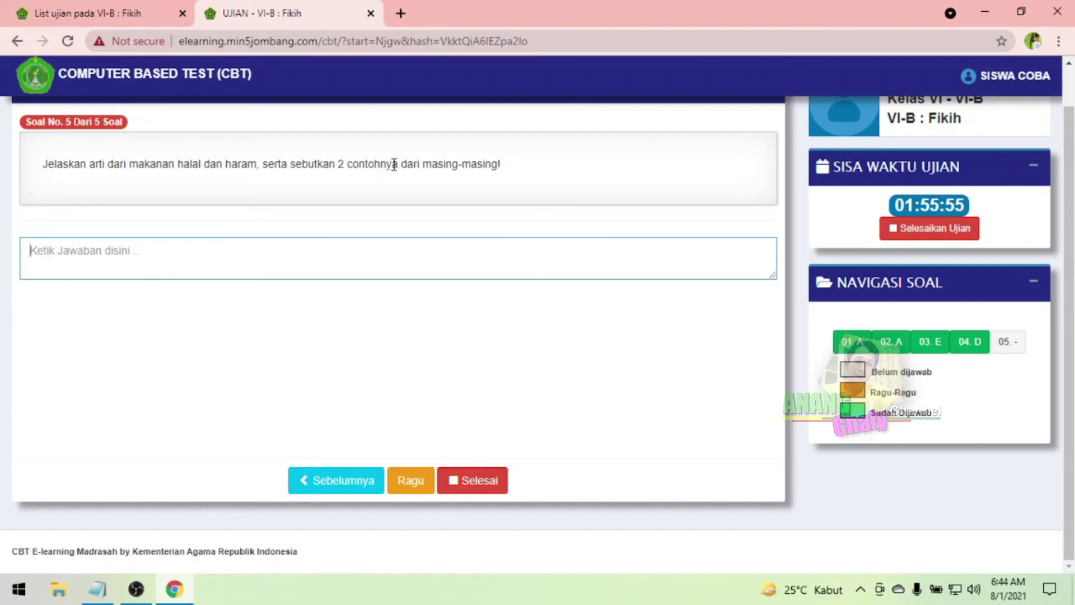
Write the question 5 essay defining makanan halal and makanan haram, with roti and daging ayam versus daging babi and anjing as examples.
text(Makanan halal adalah makanan yang boleh kita makan, sedangka)
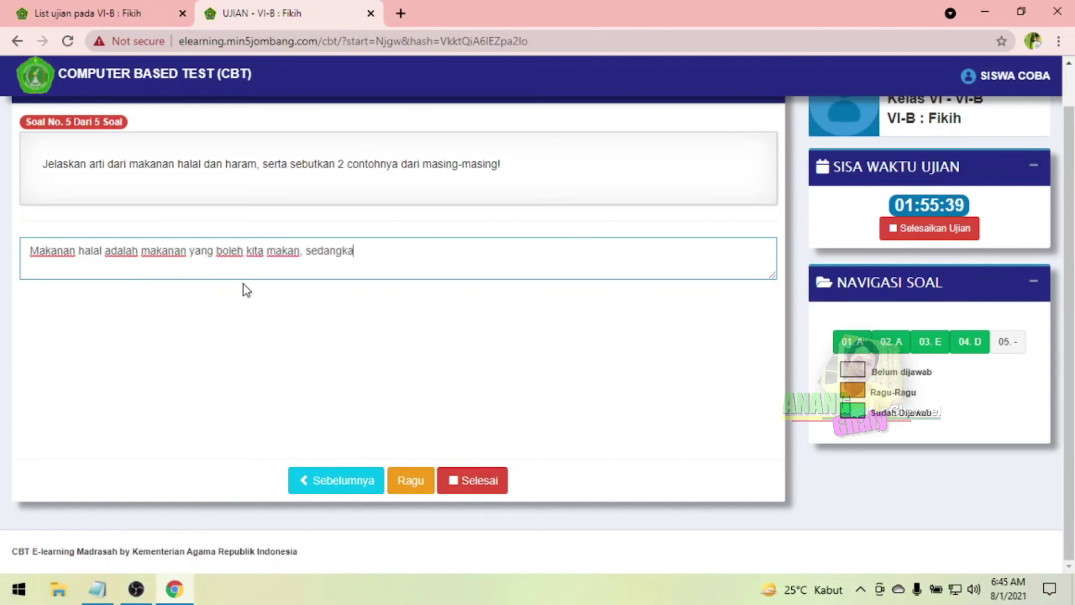
text(n makanan haram adalah makanan yang diharamkan untuk kita makan. Contoh makanan halal adalah roti,)
key(BackSpace)
text(dan daging ayam, sedangkan contoh ma)
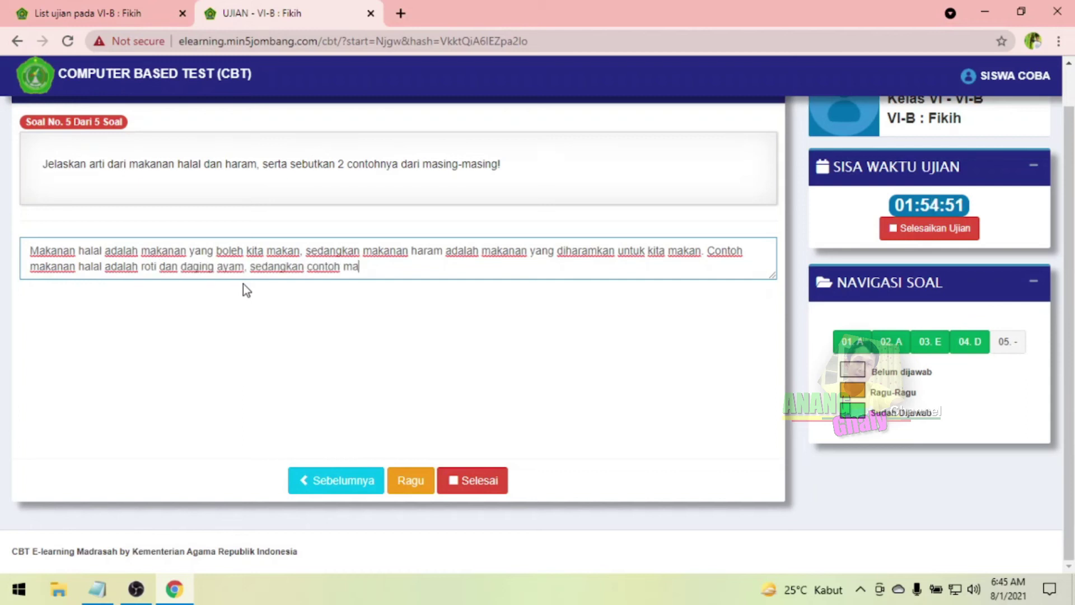
text(kanan haram adalah daging babi dan anjing.)
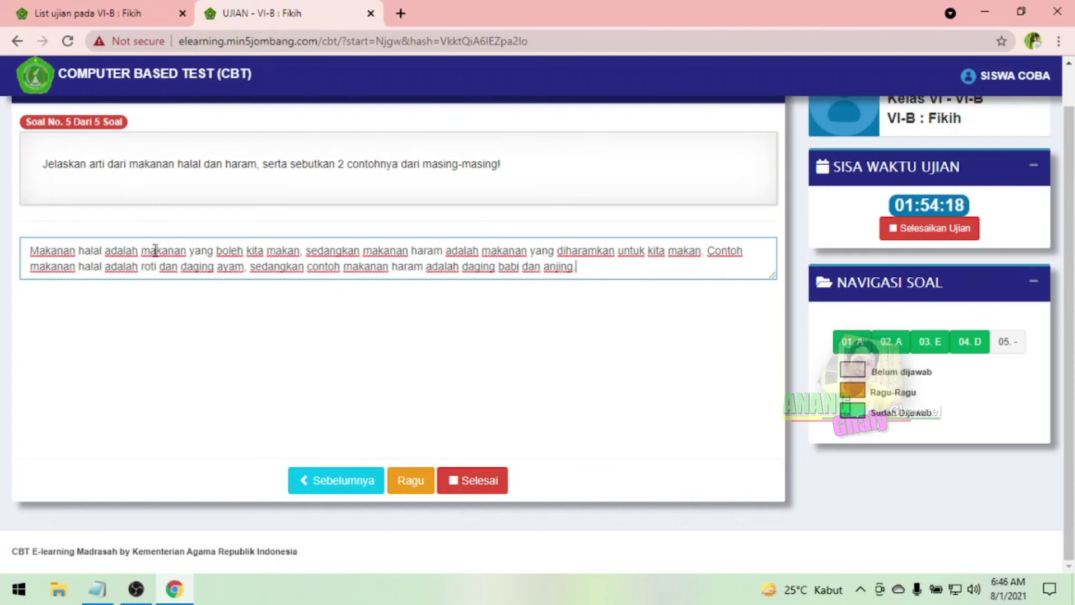
Finish the exam, confirm ending it and dismiss the translation prompt on the CBT summary page.
click(491, 483)
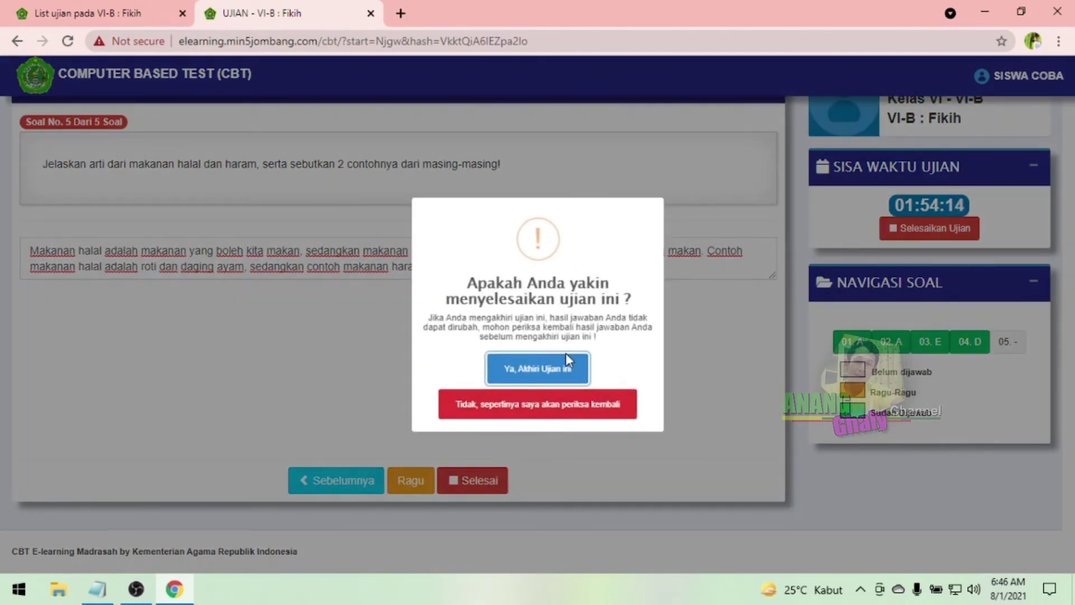
click(555, 368)
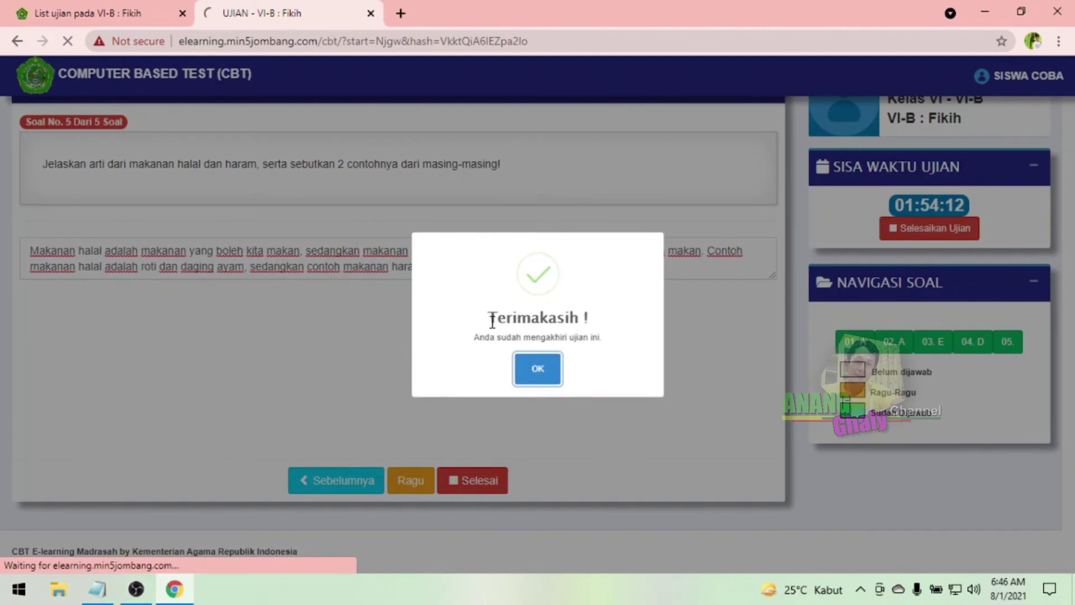
click(533, 373)
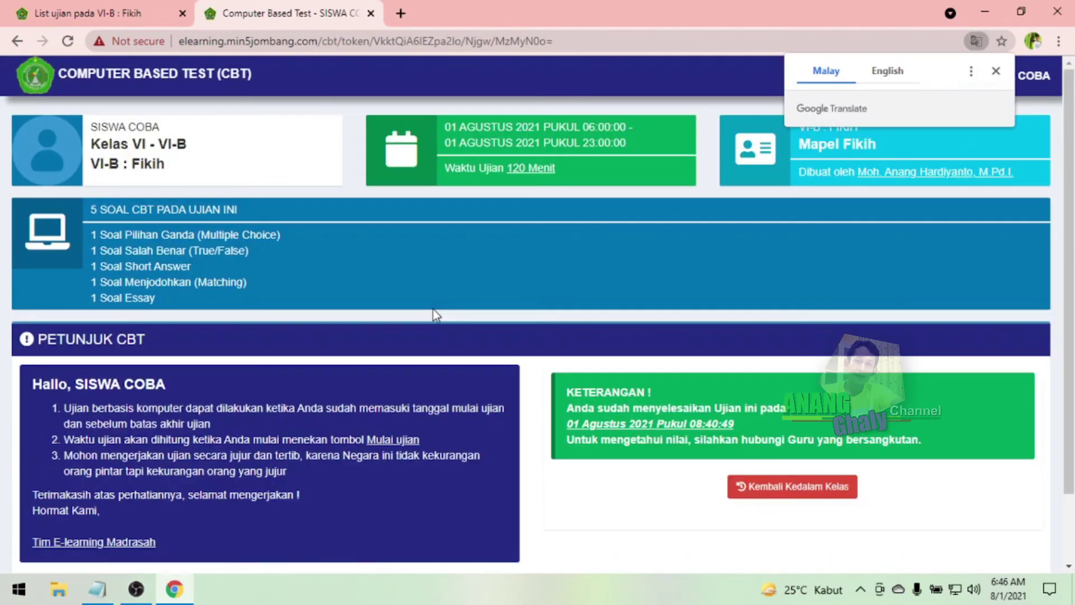
click(996, 72)
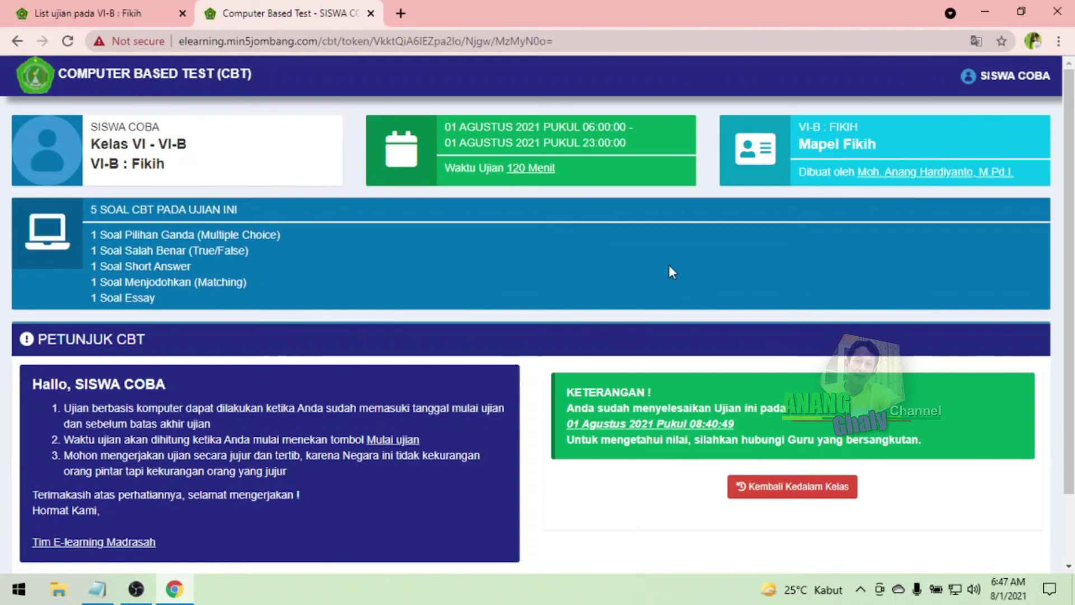
Return to the class and check the CBT score in the student's Tugas KI3 Pengetahuan.
click(787, 488)
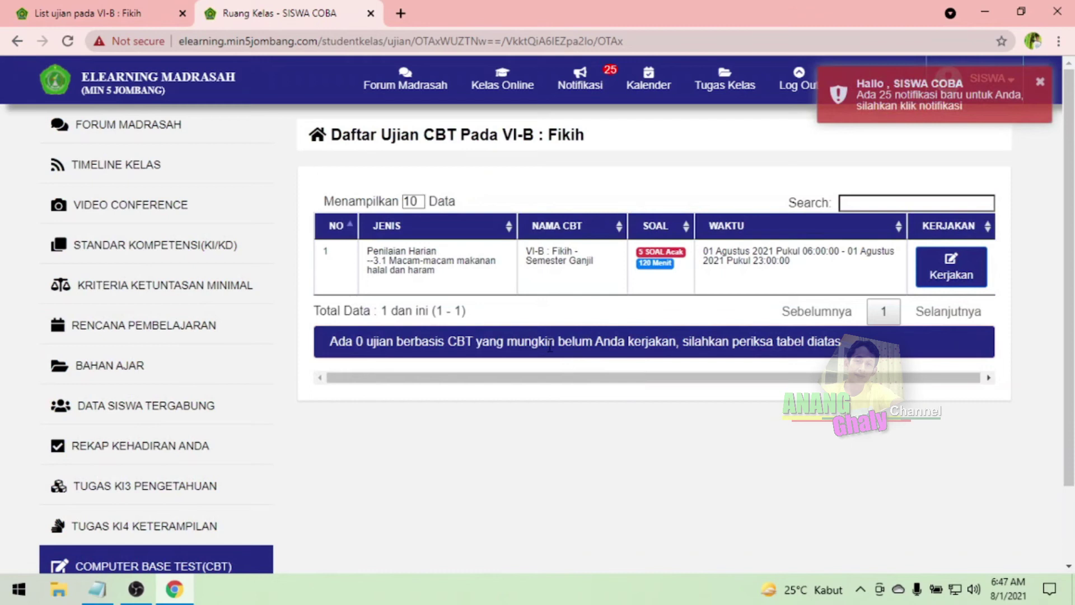
scroll(284, 398, down, 2)
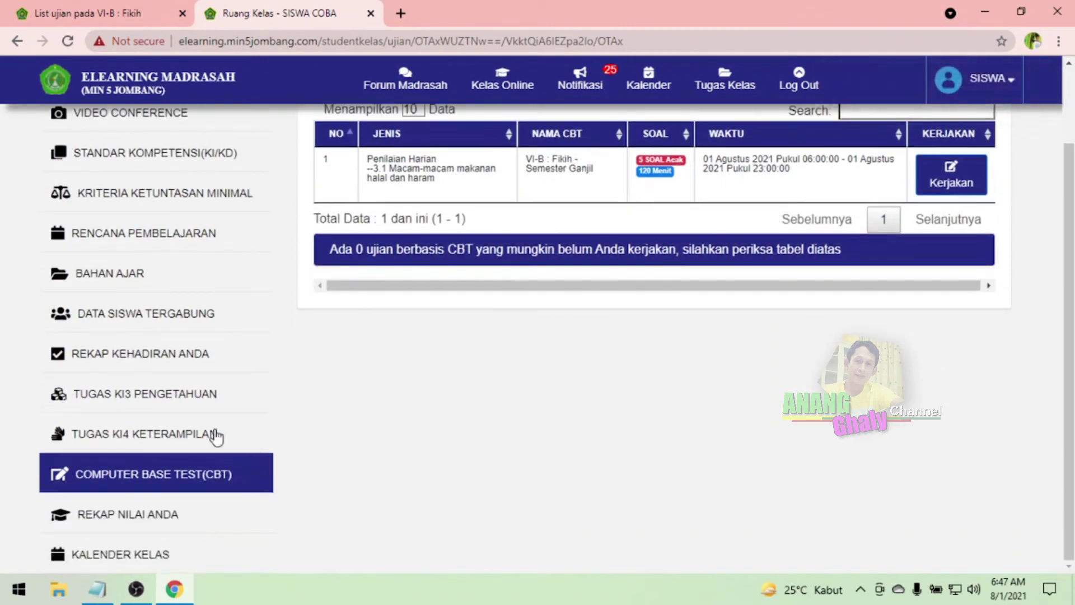
click(162, 400)
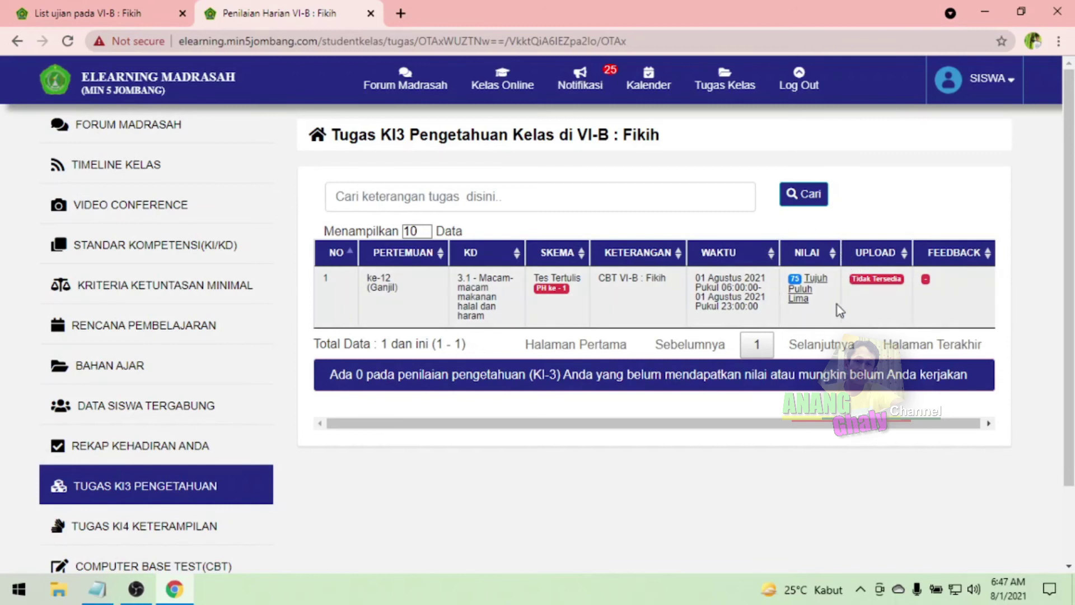
Examine the exam's item analysis from the teacher's CBT list and compare its score with the student's KI3 task page.
click(133, 6)
click(202, 535)
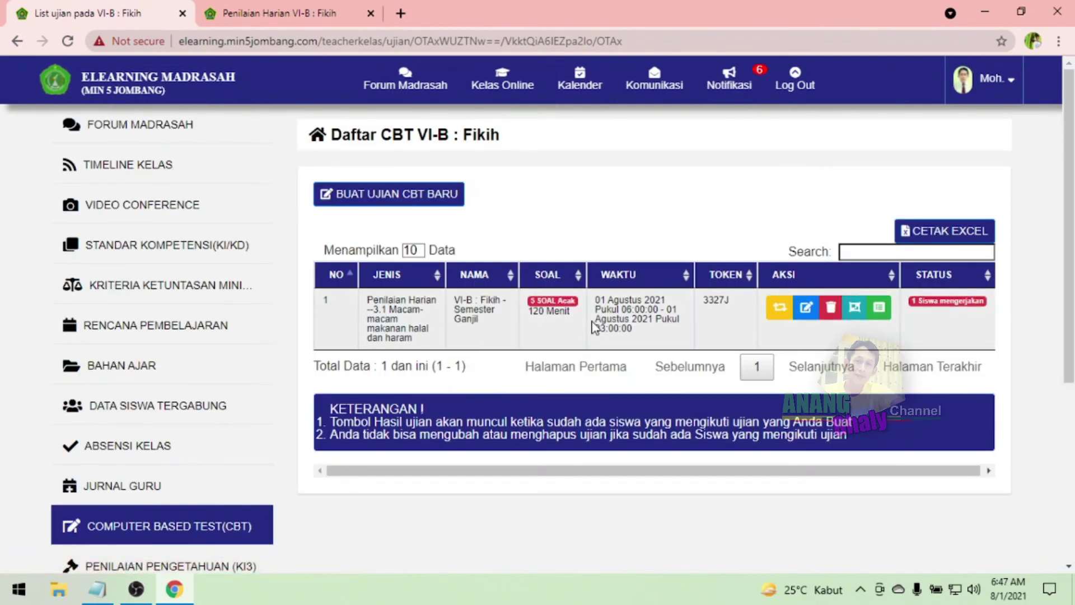
click(855, 307)
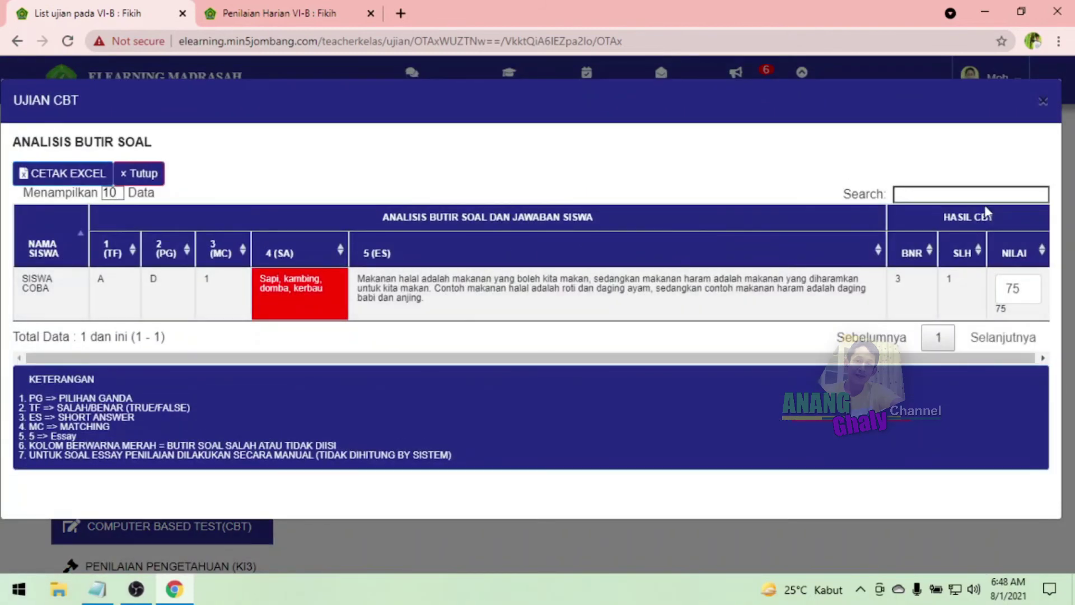
click(1045, 103)
click(240, 524)
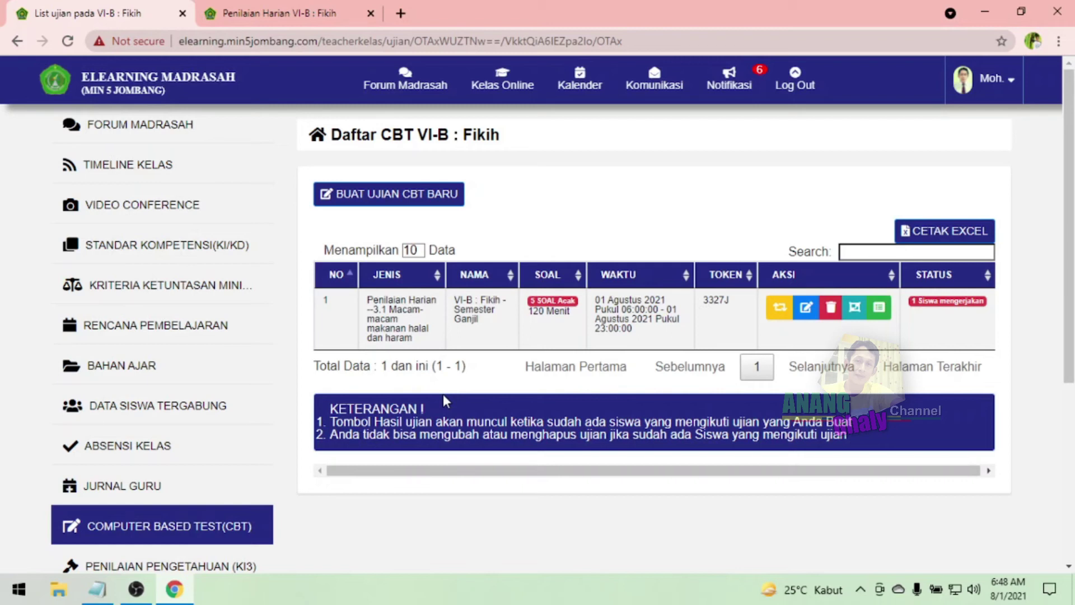
click(303, 14)
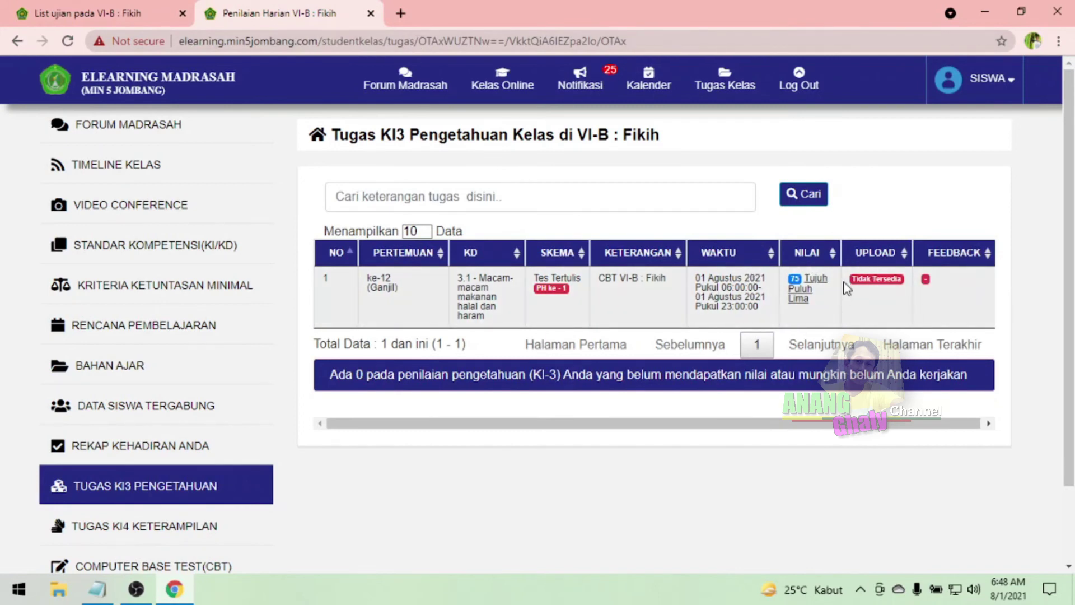
click(144, 14)
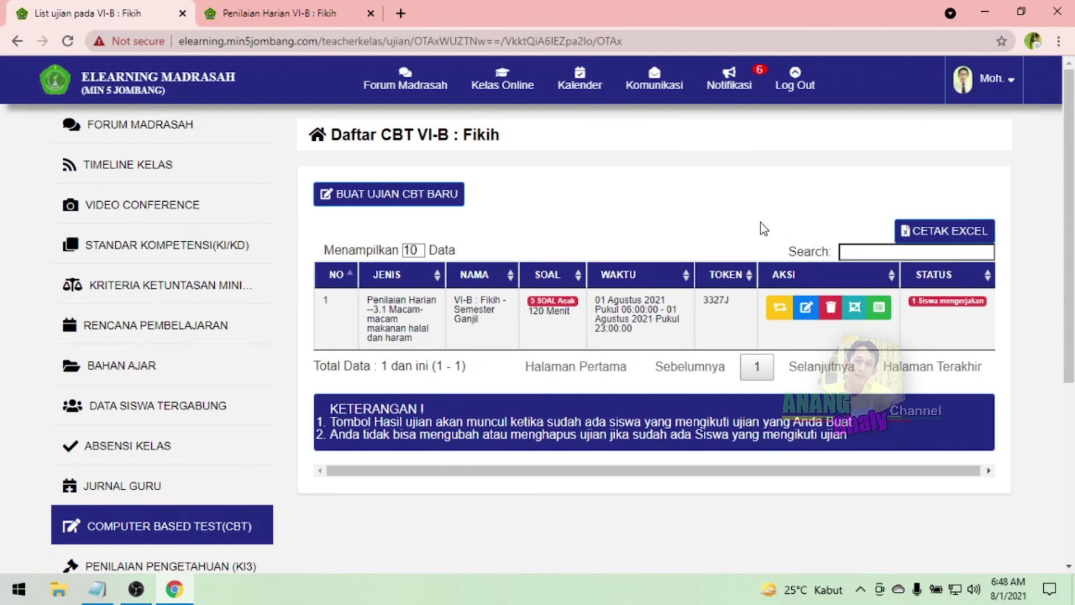
In the exam's item analysis, set the student's score to 95, close the analysis and reload the CBT list.
click(858, 311)
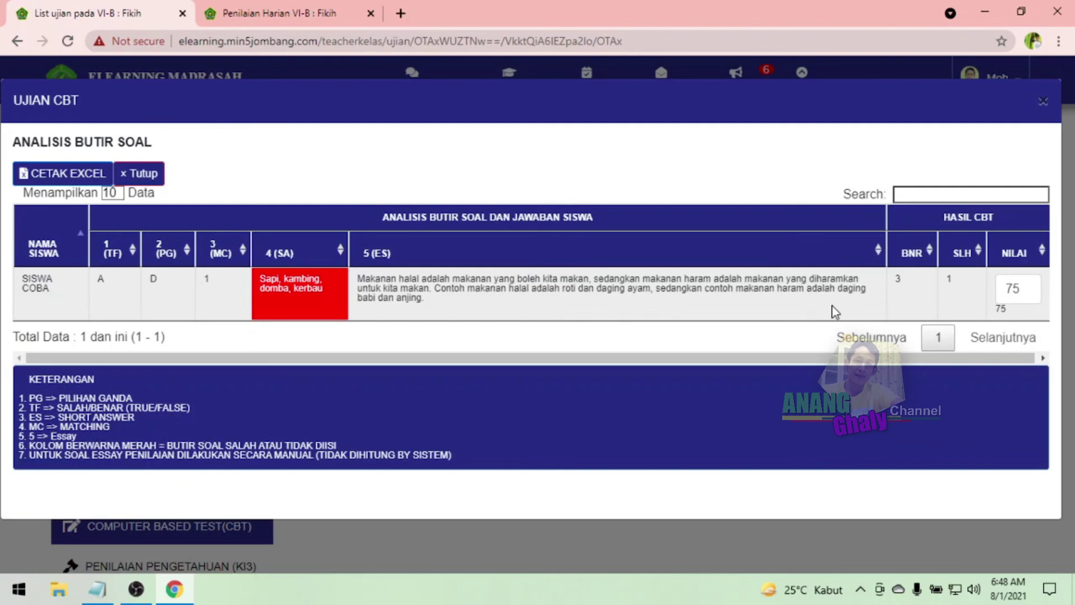
click(996, 304)
double_click(1027, 290)
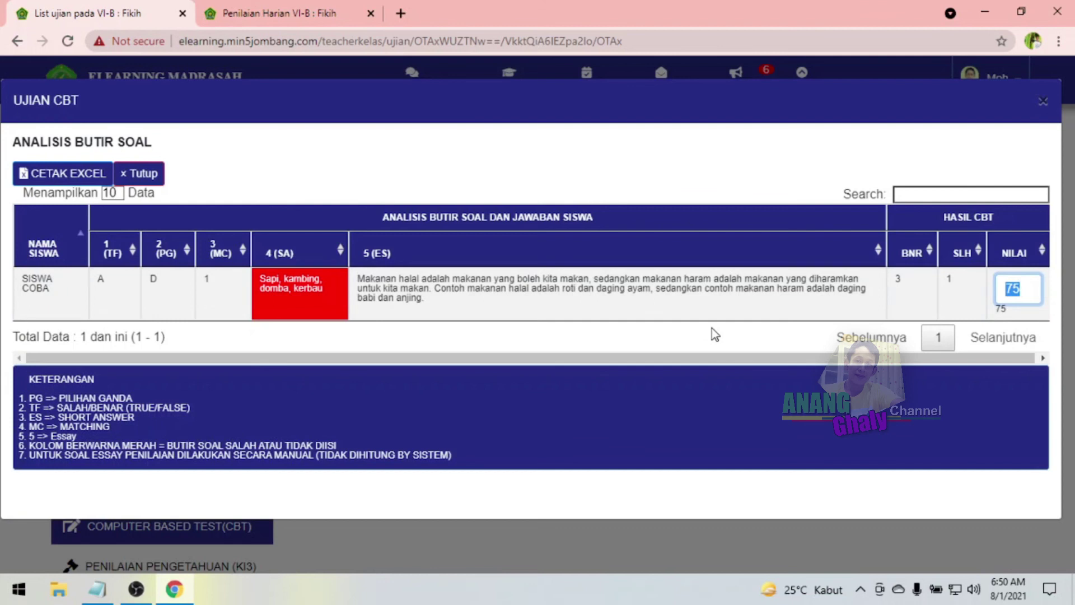
text(95)
click(713, 332)
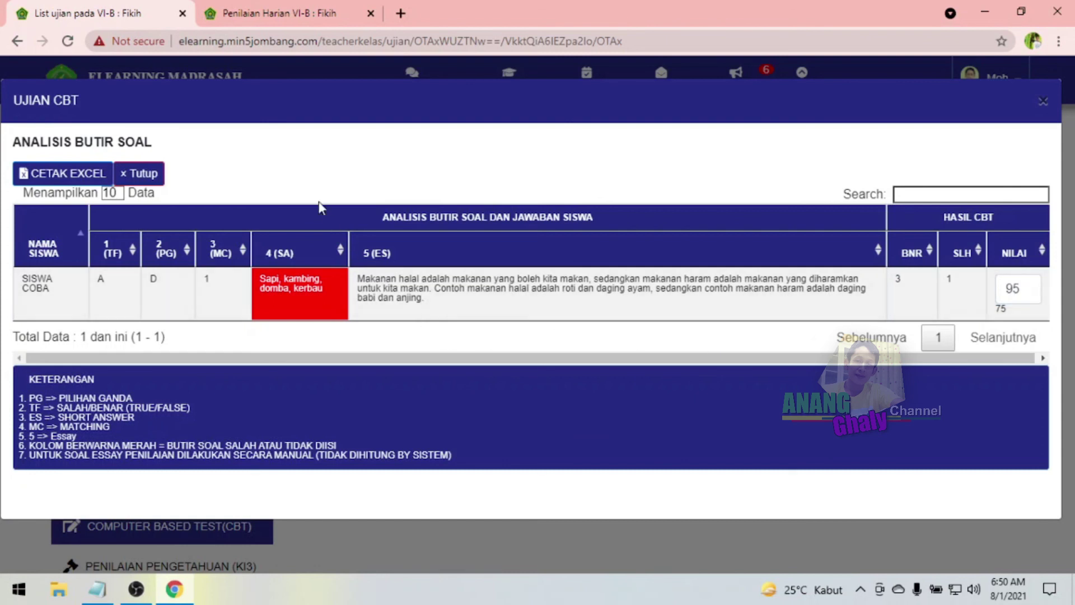
click(144, 175)
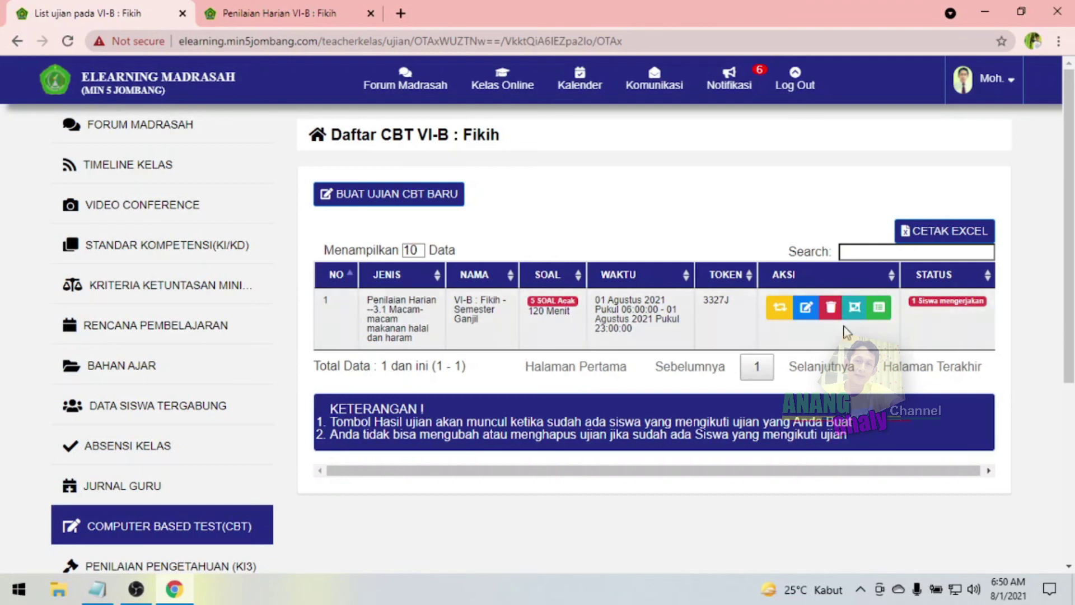
click(228, 526)
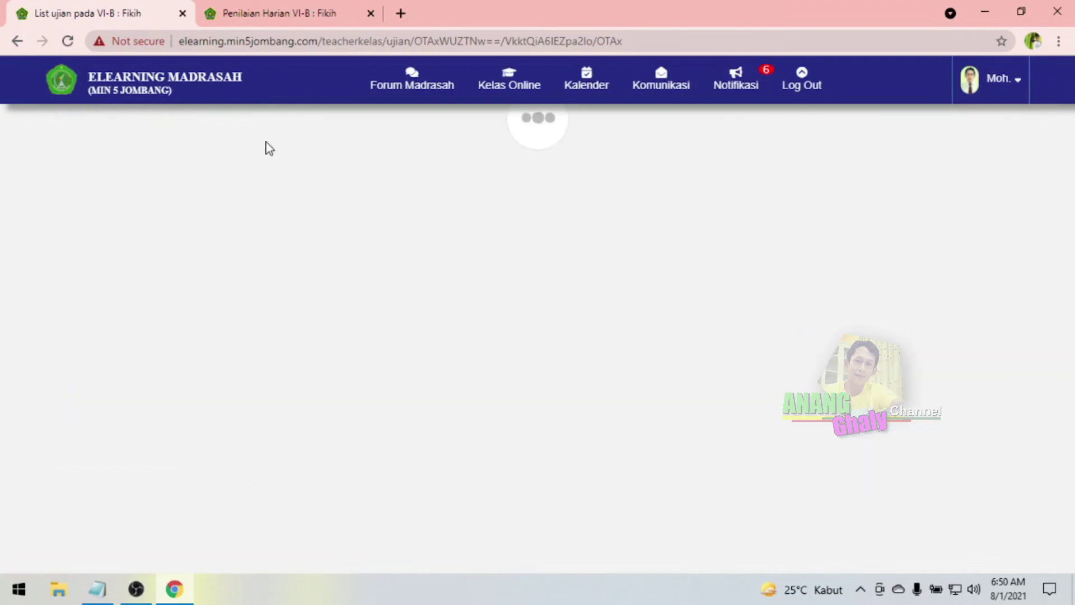
Refresh the student's Tugas KI3 Pengetahuan page to check the revised CBT score.
click(244, 15)
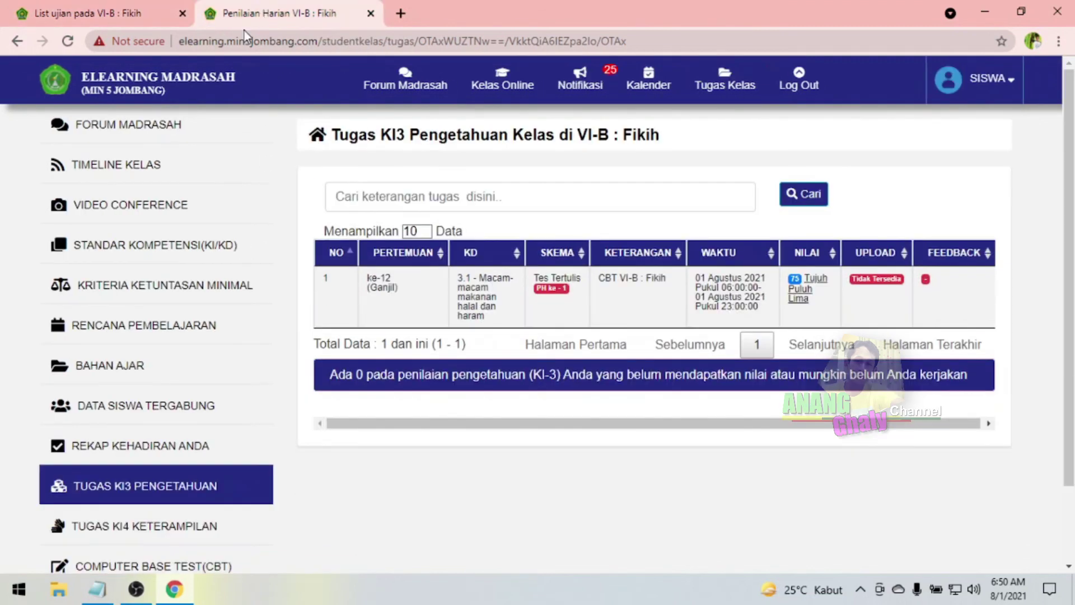
click(208, 492)
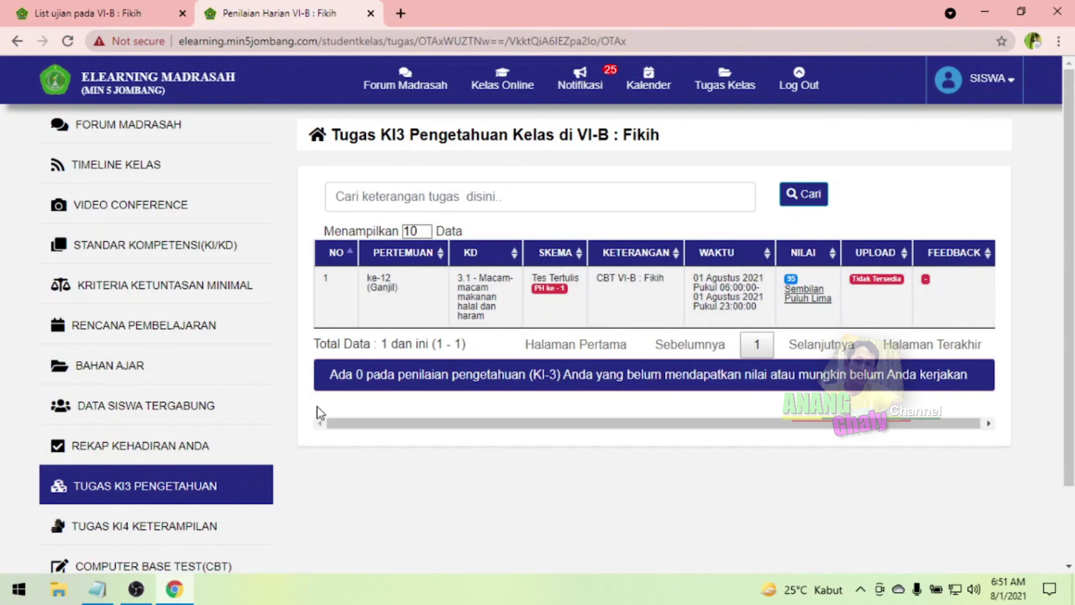
click(212, 495)
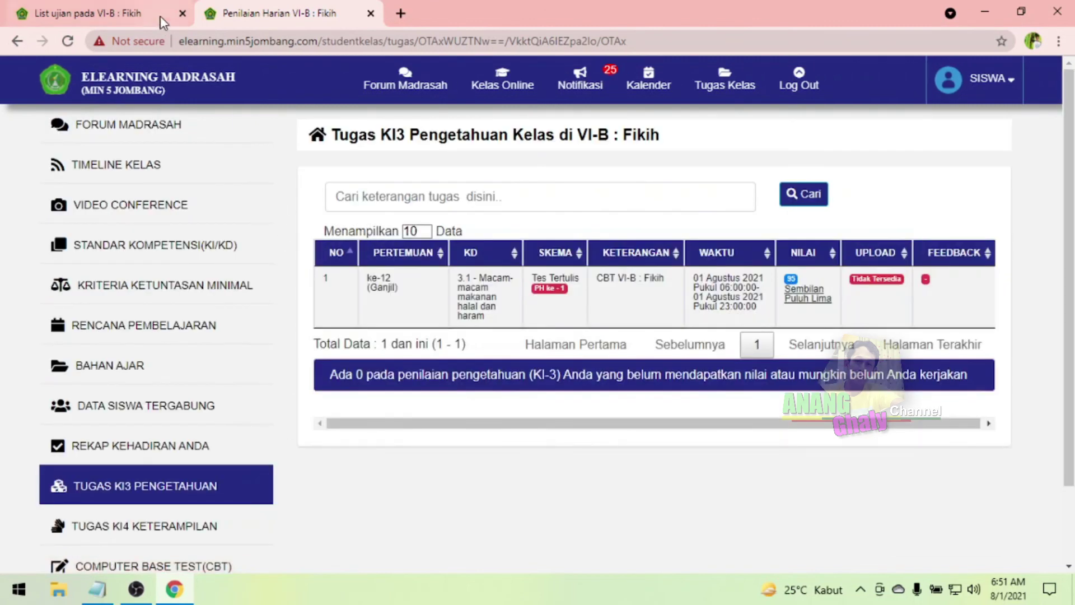
Return to the teacher's account and open Forum Madrasah.
click(140, 13)
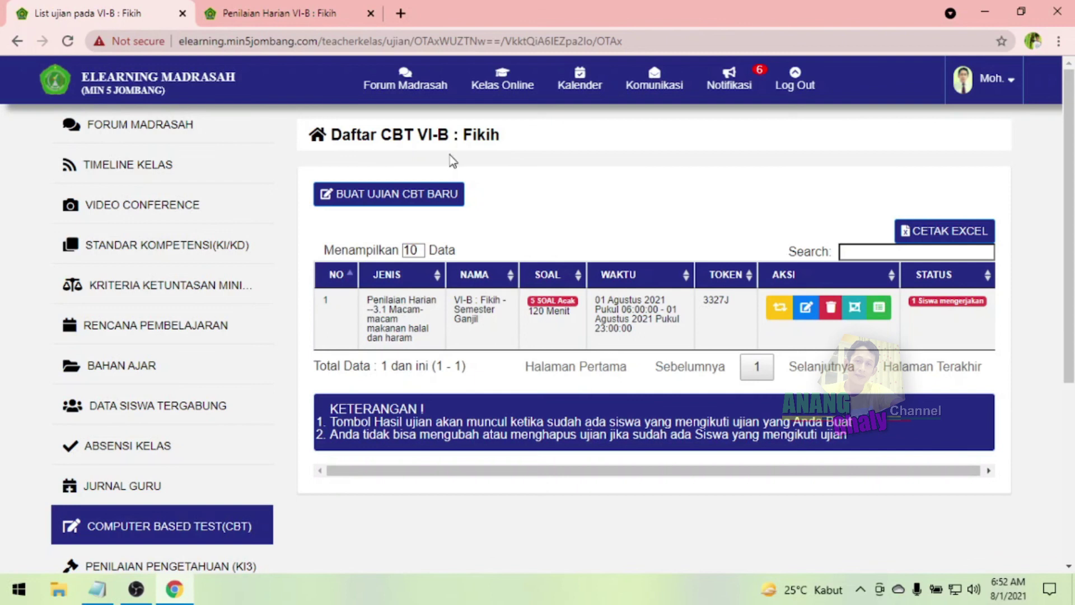
click(396, 93)
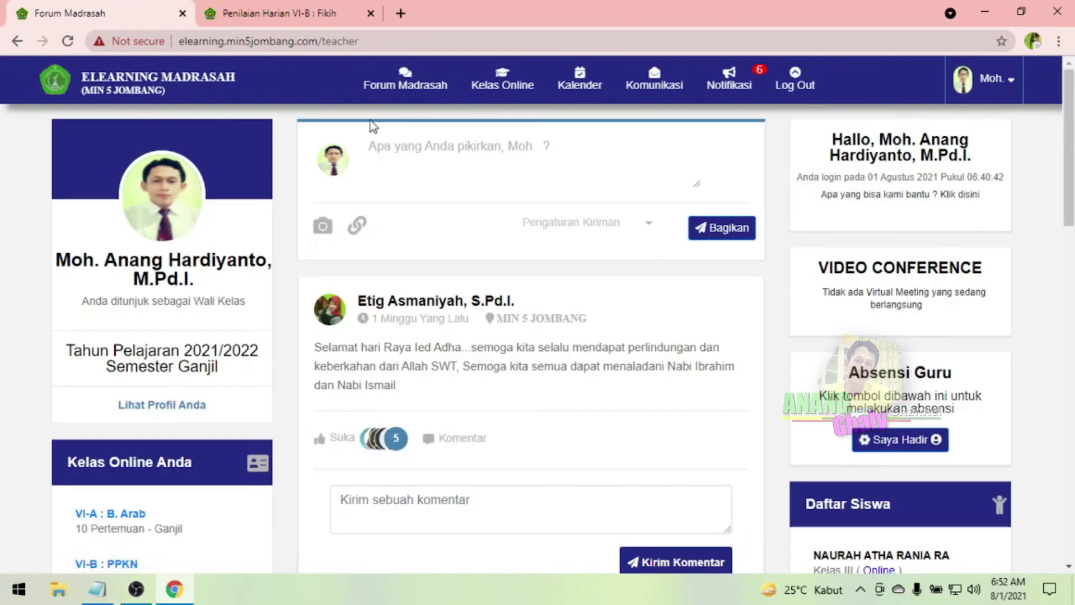